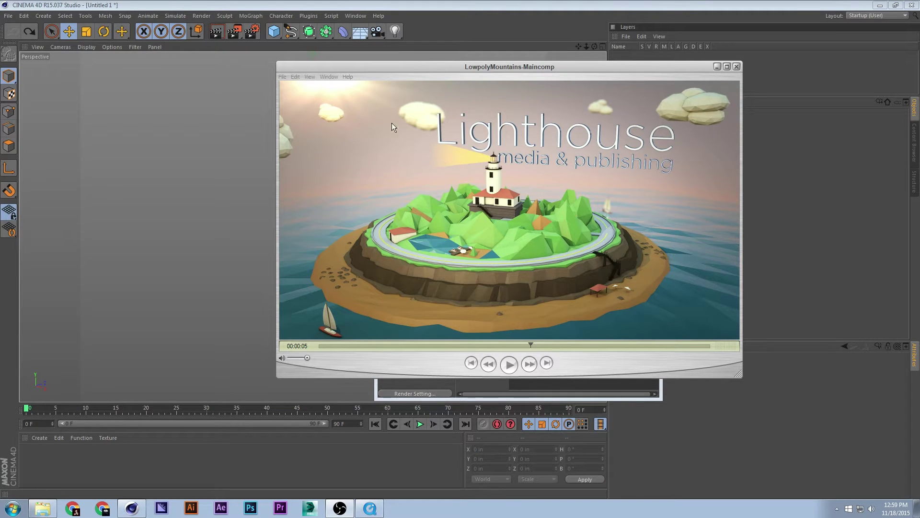
Review the LowpolyMountains-Maincomp preview: reposition the player, rewind it, play and pause it
{"action": "left_click_drag", "start_coordinate": [414, 68], "coordinate": [381, 76]}
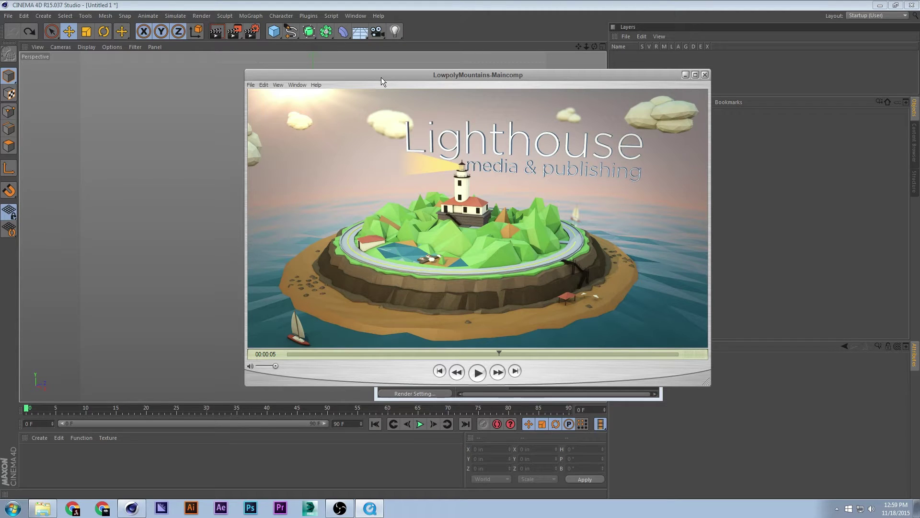
{"action": "left_click_drag", "start_coordinate": [382, 77], "coordinate": [364, 79]}
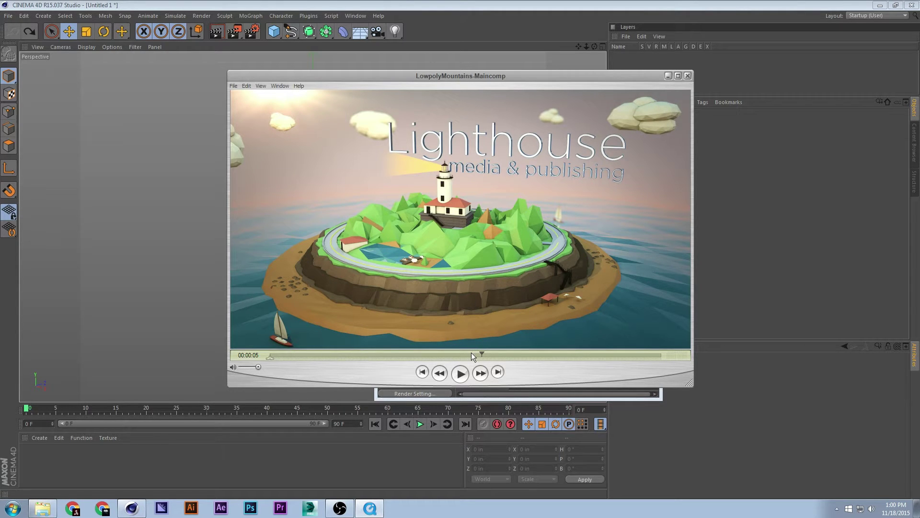
{"action": "left_click_drag", "start_coordinate": [470, 352], "coordinate": [277, 353]}
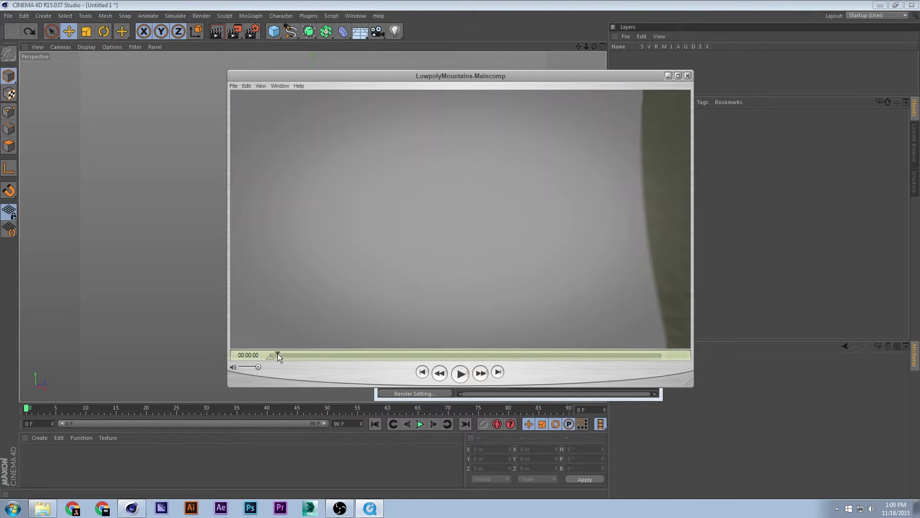
{"action": "left_click", "coordinate": [460, 372]}
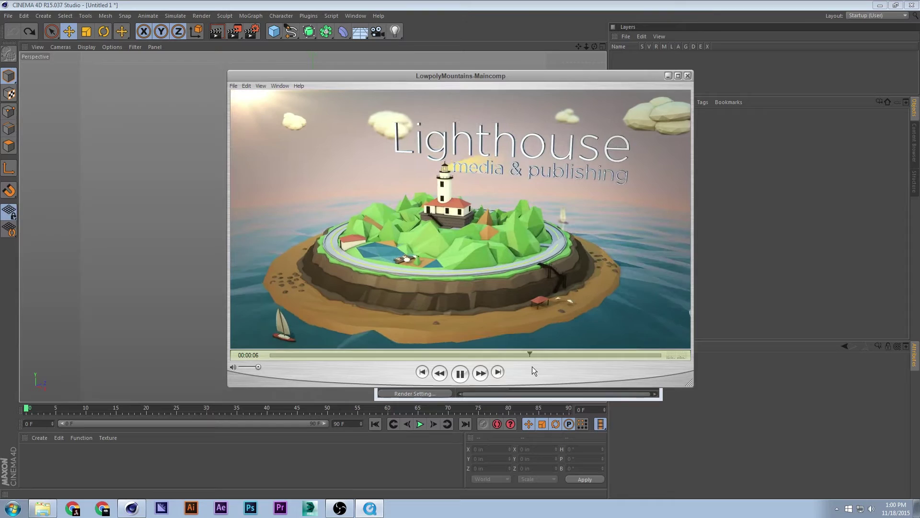
{"action": "left_click", "coordinate": [461, 373]}
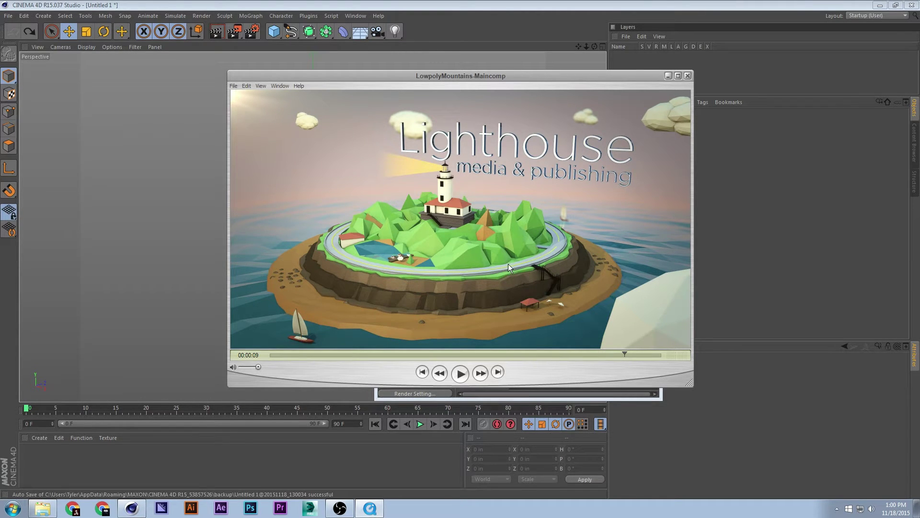
{"action": "left_click_drag", "start_coordinate": [499, 74], "coordinate": [617, 87]}
Close the preview player and load the HD render preset (1920 x 1080)
{"action": "left_click", "coordinate": [746, 100]}
{"action": "left_click", "coordinate": [466, 393]}
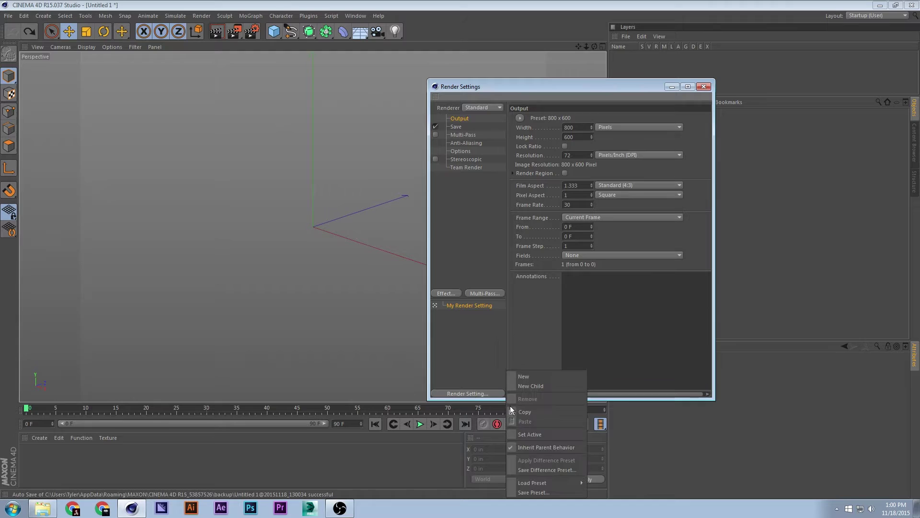
{"action": "mouse_move", "coordinate": [550, 482]}
{"action": "left_click", "coordinate": [599, 482]}
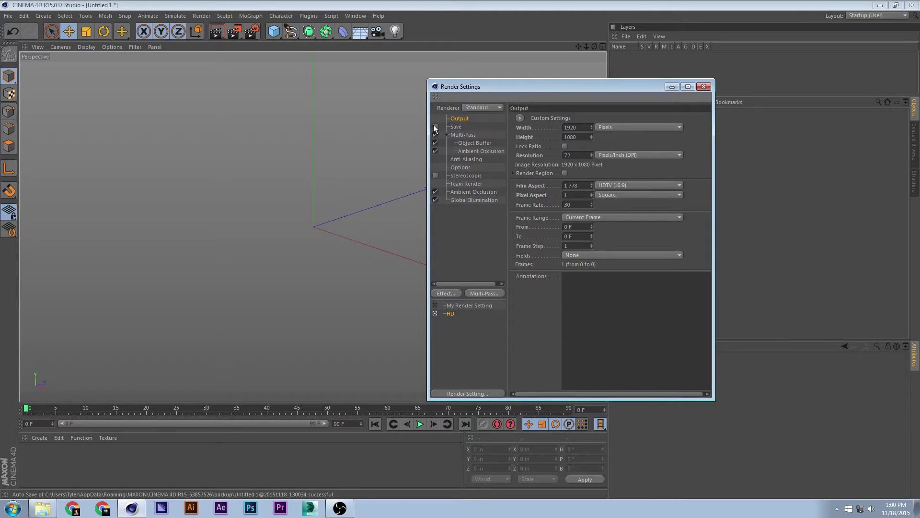
Turn off Multi-Pass and Ambient Occlusion in Render Settings
{"action": "left_click", "coordinate": [467, 143]}
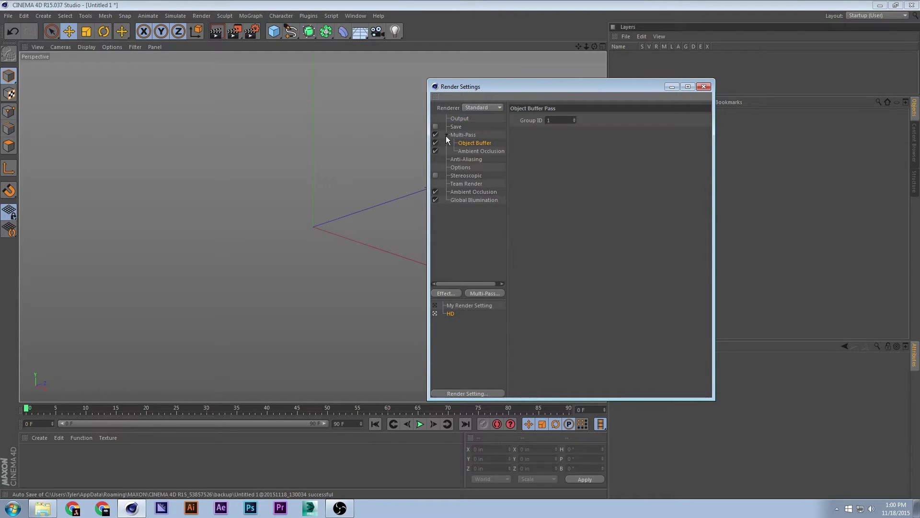
{"action": "left_click", "coordinate": [456, 135]}
{"action": "left_click", "coordinate": [436, 134]}
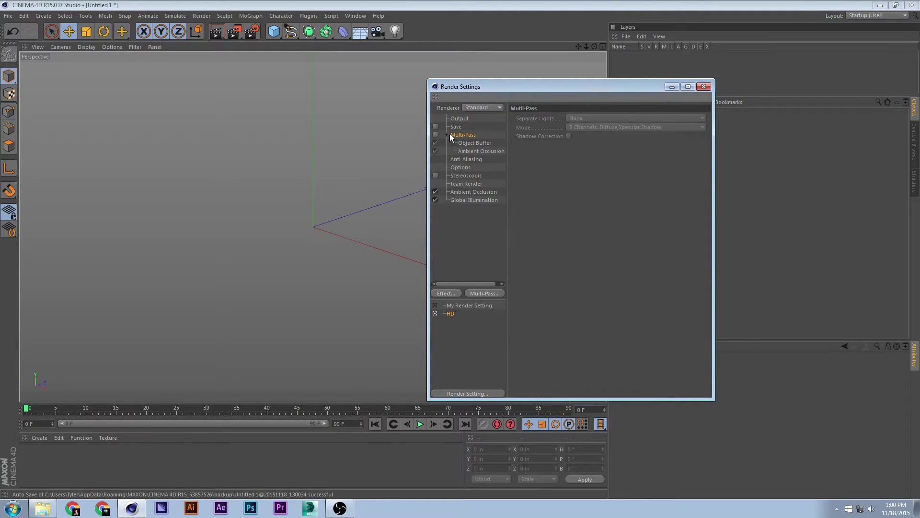
{"action": "left_click", "coordinate": [448, 134]}
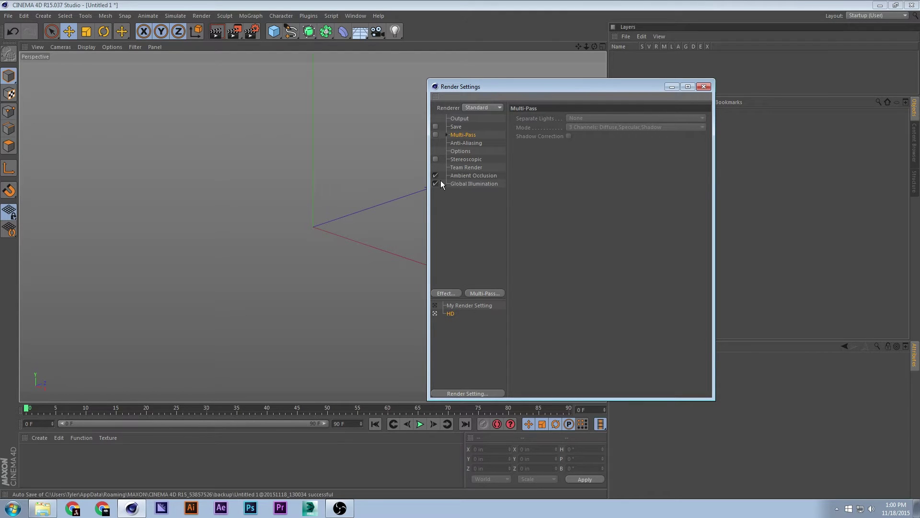
{"action": "left_click", "coordinate": [455, 176]}
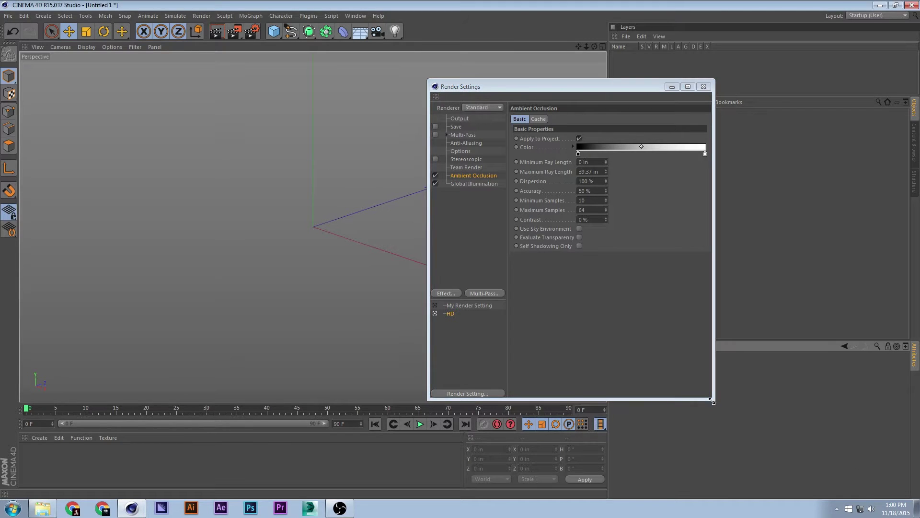
{"action": "left_click_drag", "start_coordinate": [713, 400], "coordinate": [780, 397]}
{"action": "left_click", "coordinate": [435, 175]}
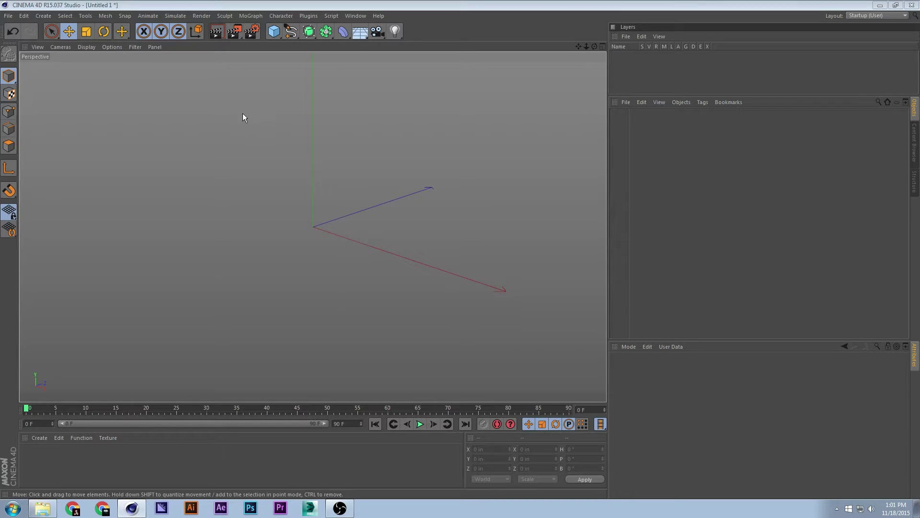
Add a sphere to the scene and rename it Sky
{"action": "left_click_drag", "start_coordinate": [274, 33], "coordinate": [479, 67]}
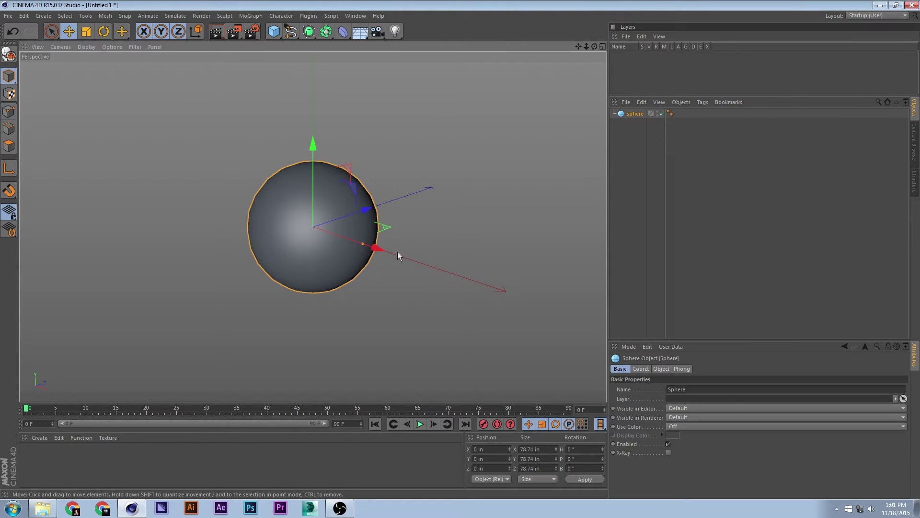
{"action": "left_click", "coordinate": [631, 115]}
{"action": "left_click", "coordinate": [629, 113]}
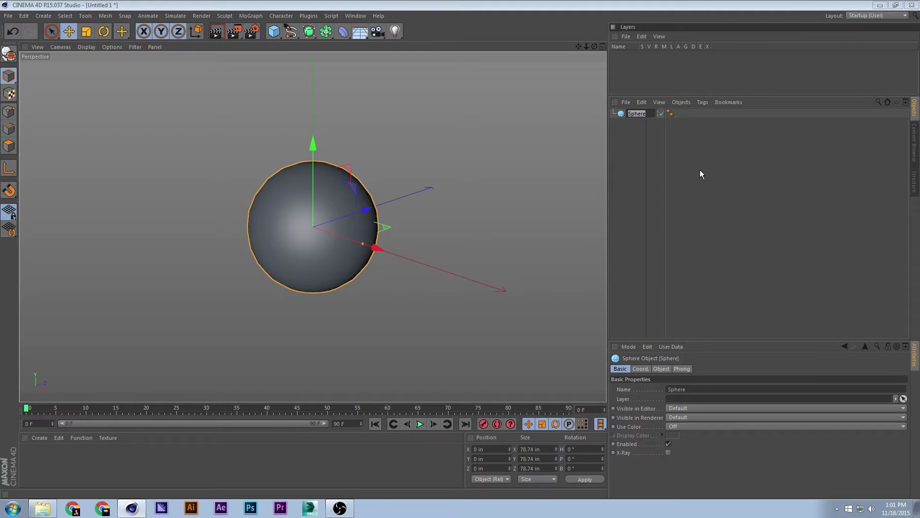
{"action": "type", "text": "Sky"}
{"action": "key", "text": "Return"}
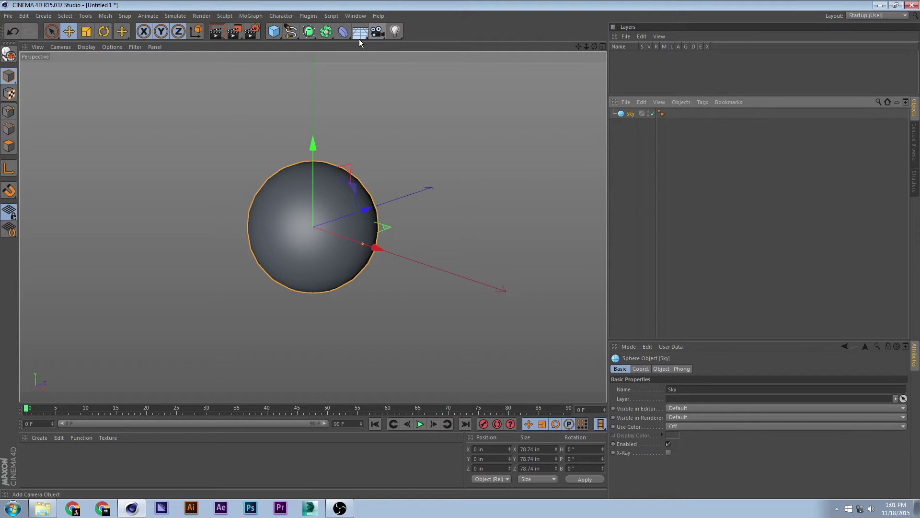
Set the Sky sphere's radius to 700 in on the Object tab
{"action": "left_click_drag", "start_coordinate": [362, 243], "coordinate": [172, 200]}
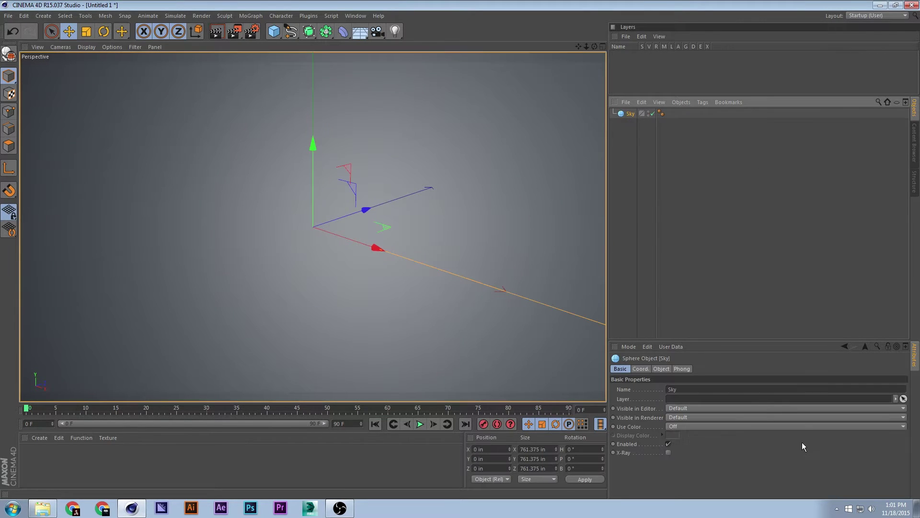
{"action": "left_click", "coordinate": [661, 369]}
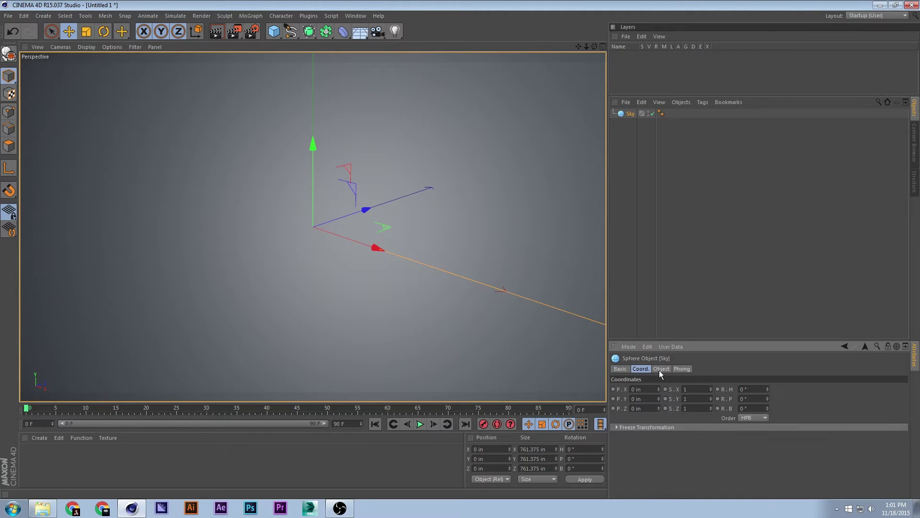
{"action": "left_click_drag", "start_coordinate": [686, 388], "coordinate": [734, 389]}
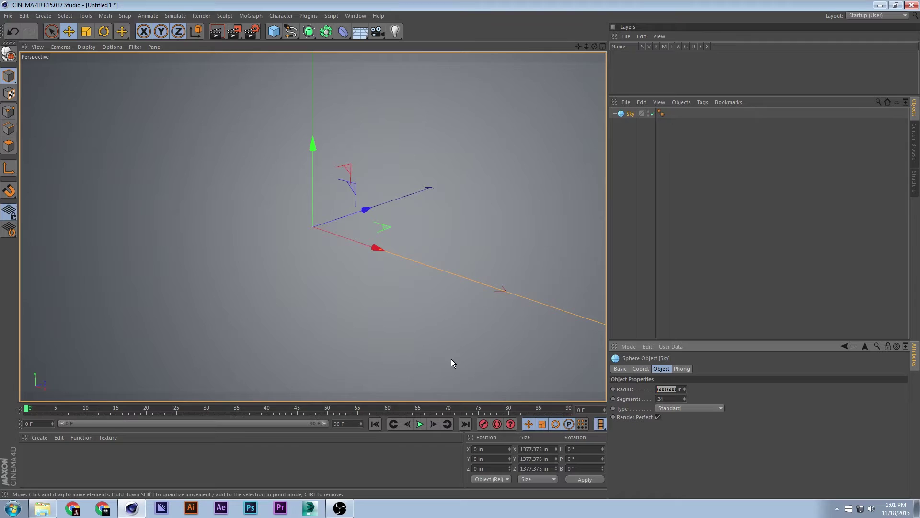
{"action": "type", "text": "600"}
{"action": "key", "text": "Return"}
Add a camera and parent it under the Sky sphere
{"action": "left_click", "coordinate": [379, 34]}
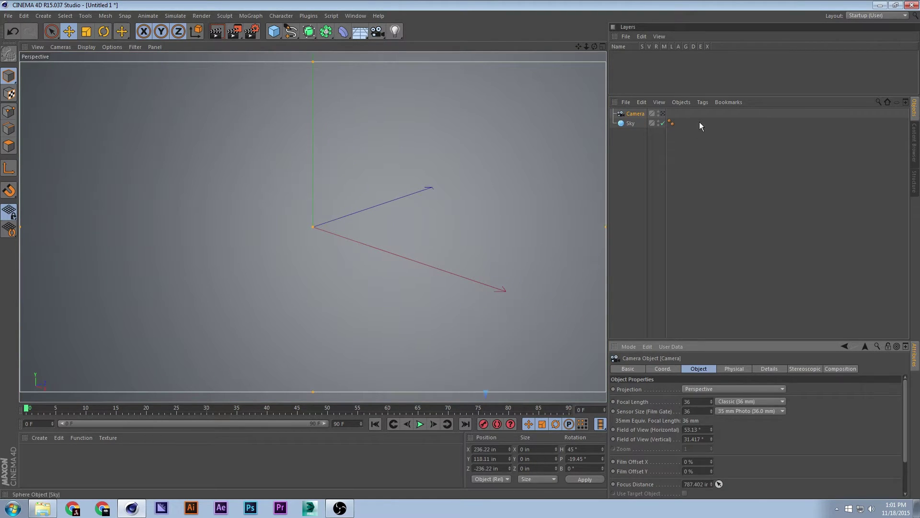
{"action": "left_click", "coordinate": [641, 131]}
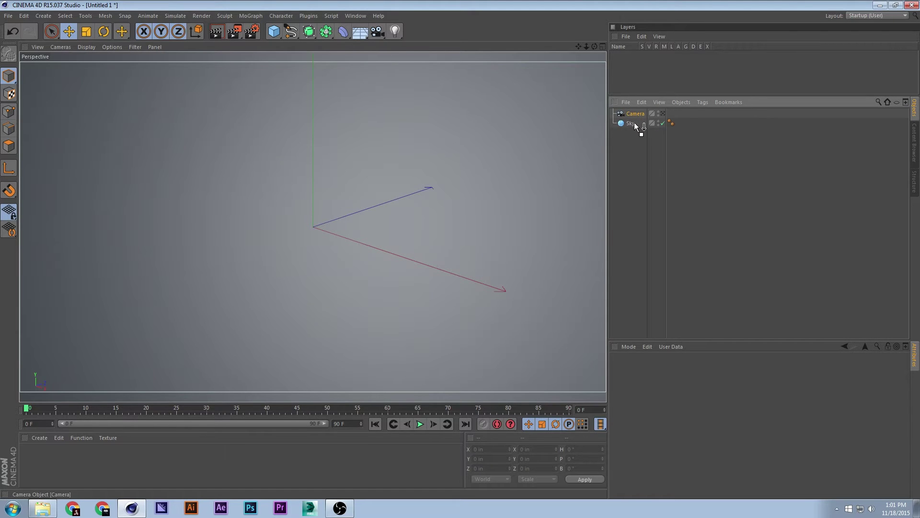
{"action": "left_click_drag", "start_coordinate": [635, 124], "coordinate": [634, 124]}
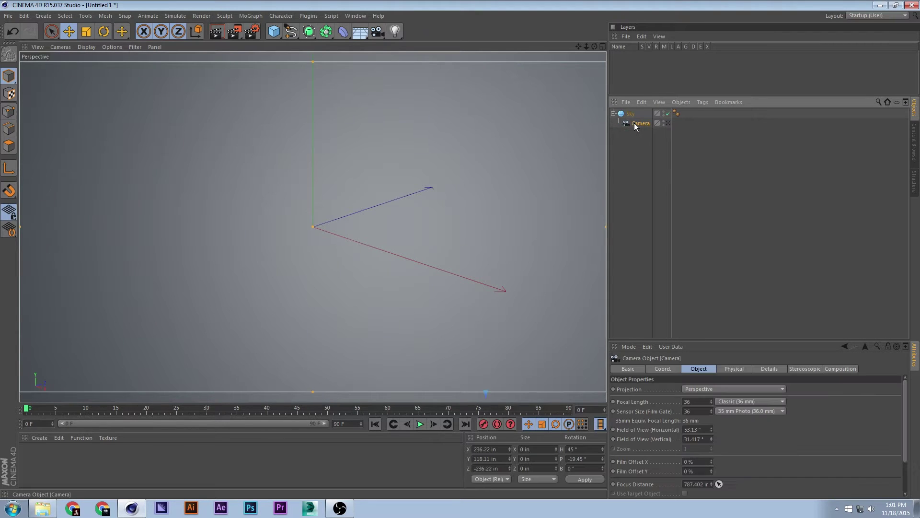
Zero out the camera's coordinate values, setting X, Y and Z to 0
{"action": "left_click", "coordinate": [591, 460]}
{"action": "double_click", "coordinate": [597, 452]}
{"action": "type", "text": "0"}
{"action": "key", "text": "Return"}
{"action": "double_click", "coordinate": [486, 449]}
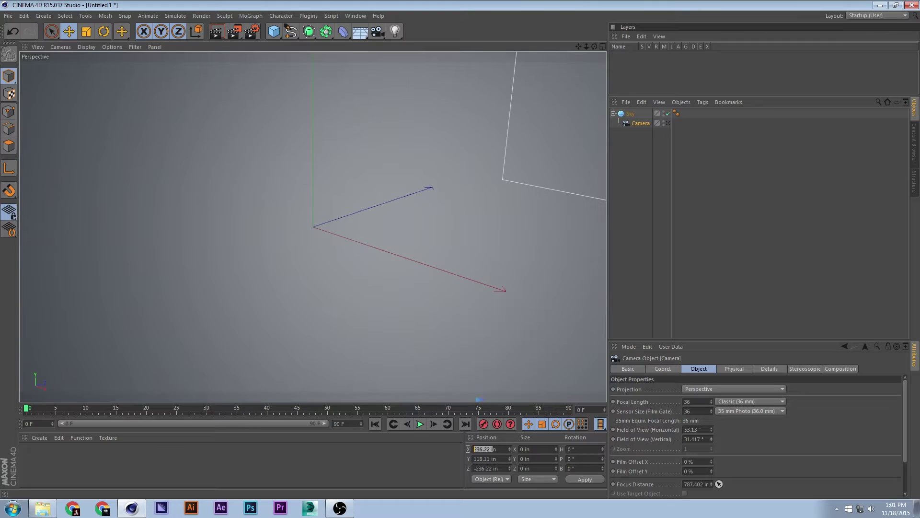
{"action": "type", "text": "0"}
{"action": "key", "text": "Tab"}
{"action": "type", "text": "0"}
{"action": "key", "text": "Tab"}
{"action": "type", "text": "0"}
{"action": "key", "text": "Return"}
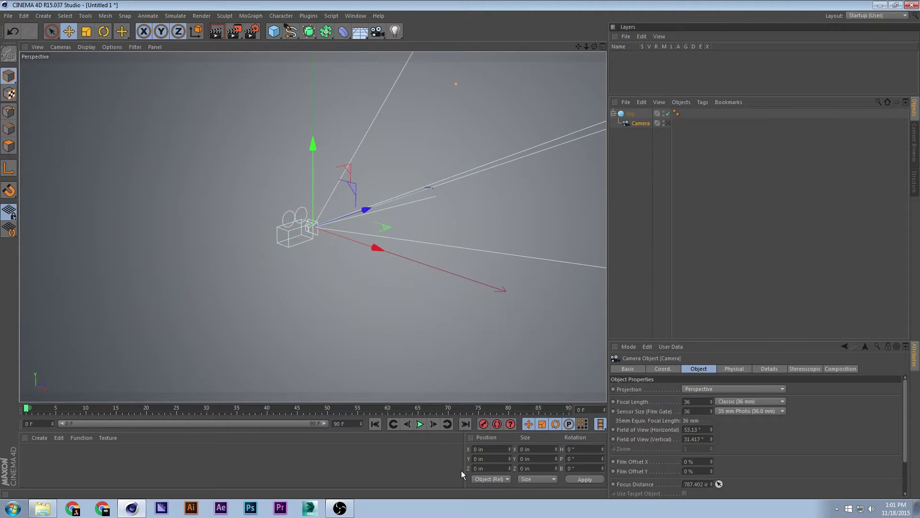
Move the camera back out from under Sky and rename it SkyMap
{"action": "left_click", "coordinate": [637, 125]}
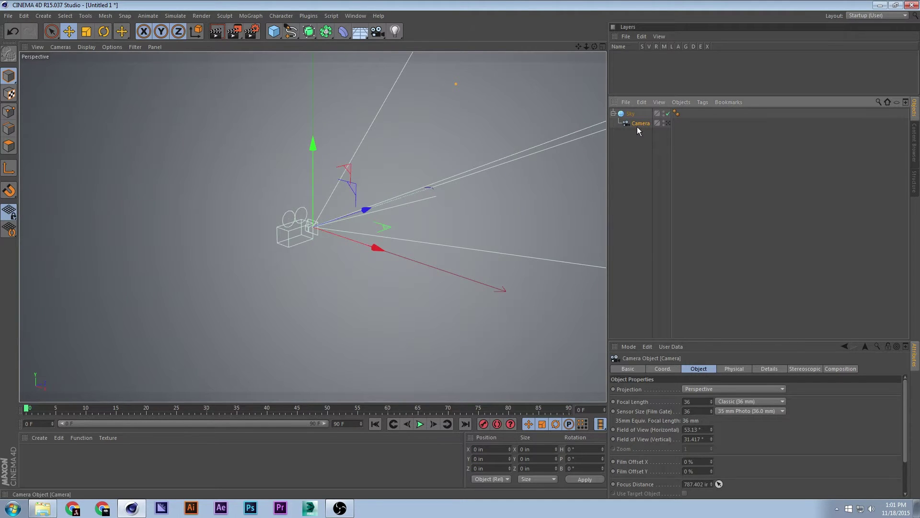
{"action": "left_click_drag", "start_coordinate": [637, 127], "coordinate": [633, 134]}
{"action": "left_click", "coordinate": [634, 119], "text": "ctrl"}
{"action": "left_click", "coordinate": [632, 121]}
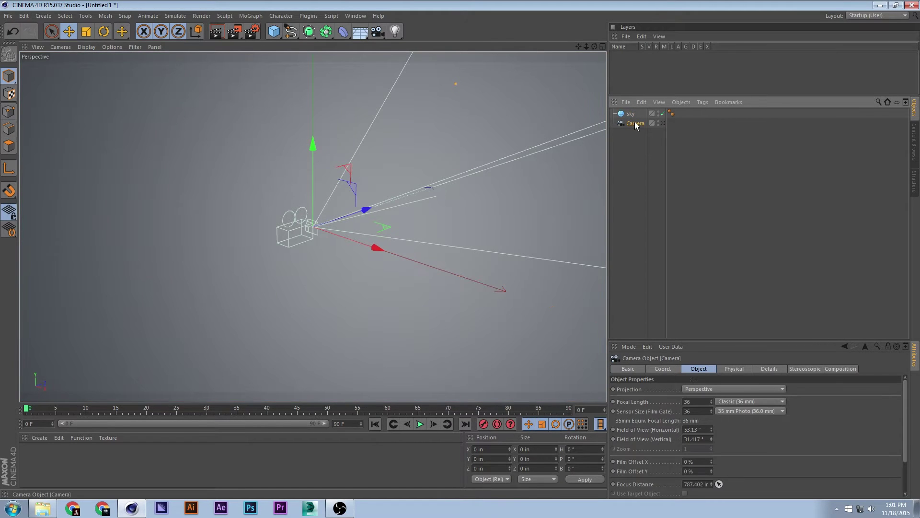
{"action": "double_click", "coordinate": [637, 123]}
{"action": "type", "text": "SK"}
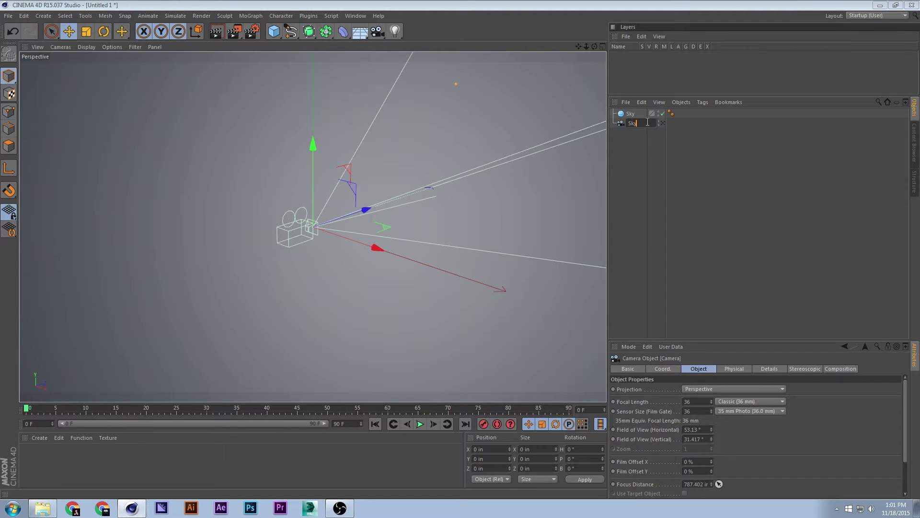
{"action": "type", "text": "yTexture"}
{"action": "key", "text": "BackSpace"}
{"action": "key", "text": "BackSpace"}
{"action": "key", "text": "BackSpace"}
{"action": "key", "text": "BackSpace"}
{"action": "key", "text": "BackSpace"}
{"action": "type", "text": "Map"}
{"action": "key", "text": "Return"}
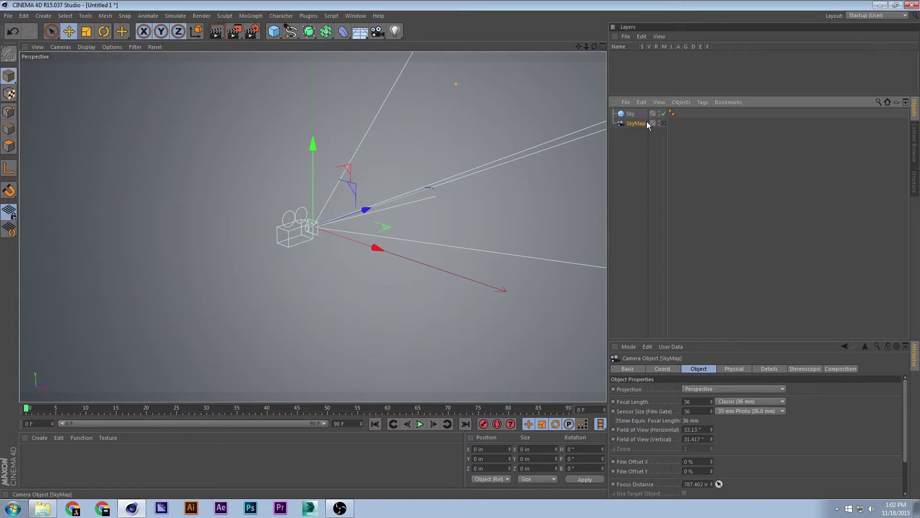
{"action": "left_click", "coordinate": [637, 161]}
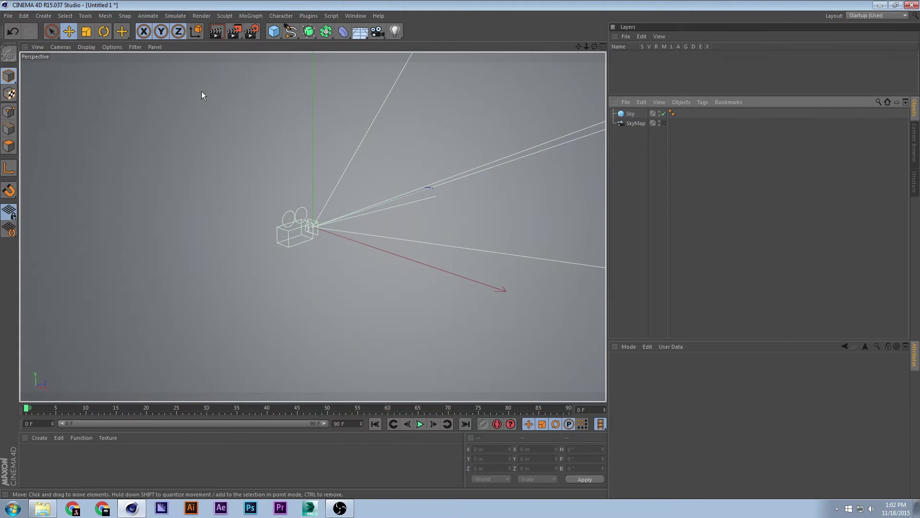
Save the project as Lowpolly.c4d in the AI setups folder
{"action": "key", "text": "ctrl+s"}
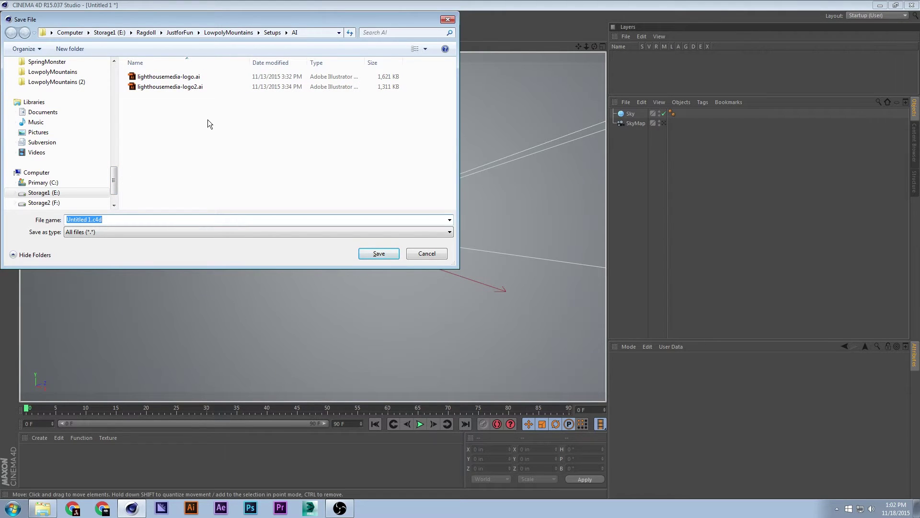
{"action": "left_click_drag", "start_coordinate": [92, 219], "coordinate": [66, 219]}
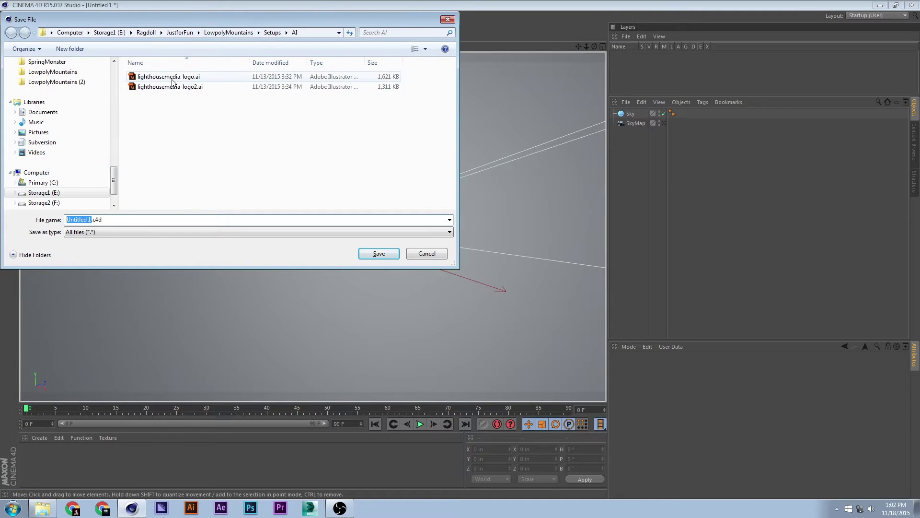
{"action": "type", "text": "Lowpolly"}
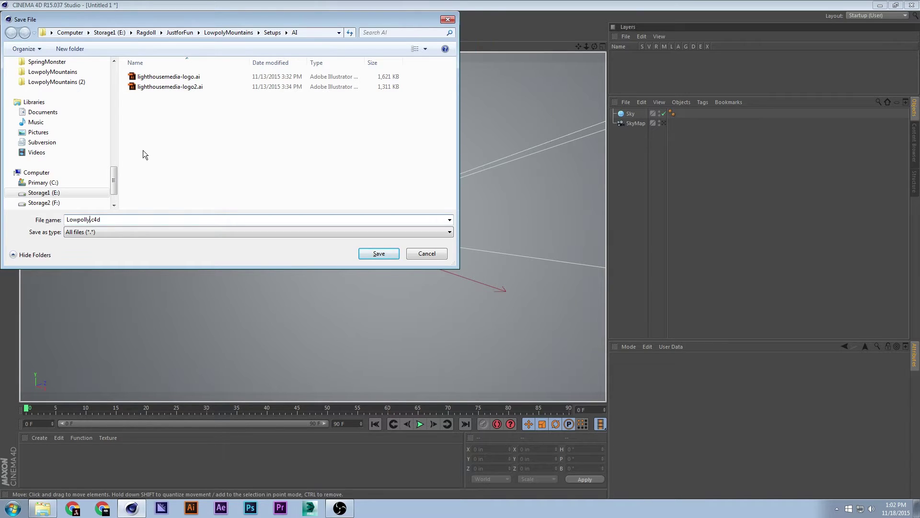
{"action": "key", "text": "Return"}
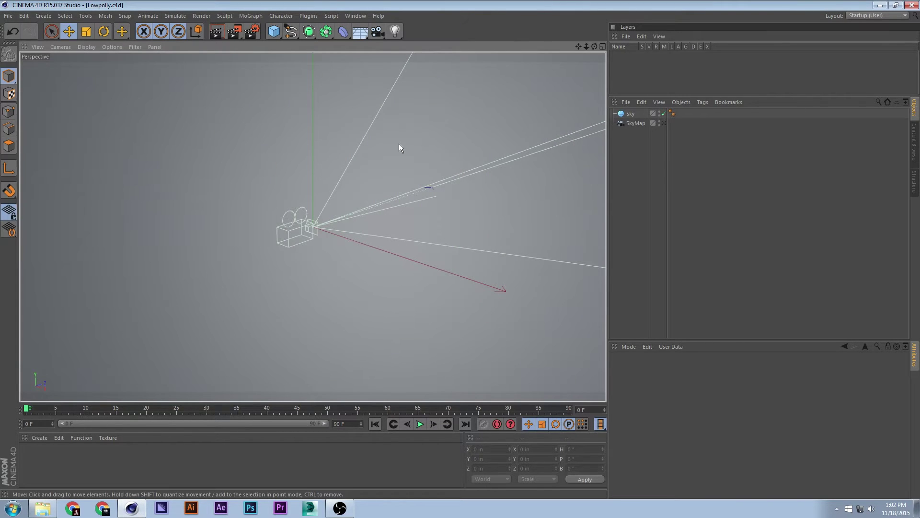
Add a new sphere and drag its radius out to about 127 in
{"action": "left_click", "coordinate": [308, 86]}
{"action": "left_click", "coordinate": [278, 37]}
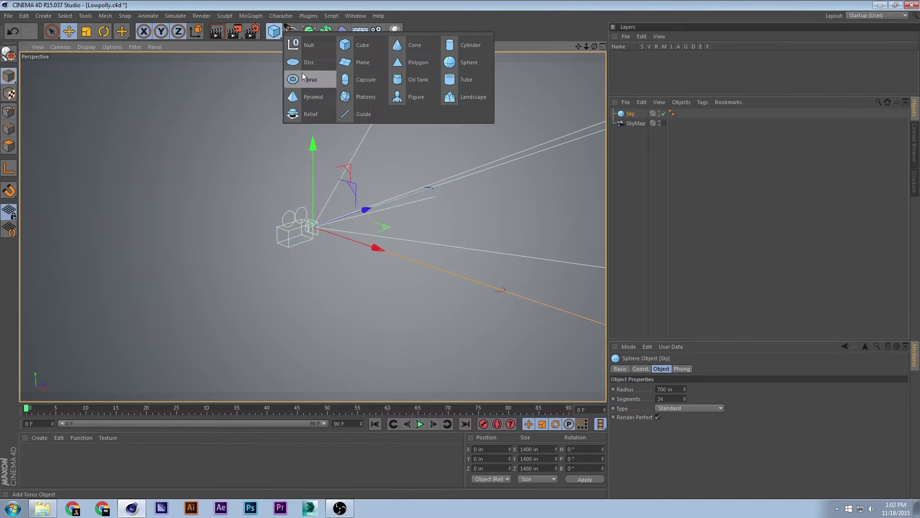
{"action": "left_click", "coordinate": [459, 64]}
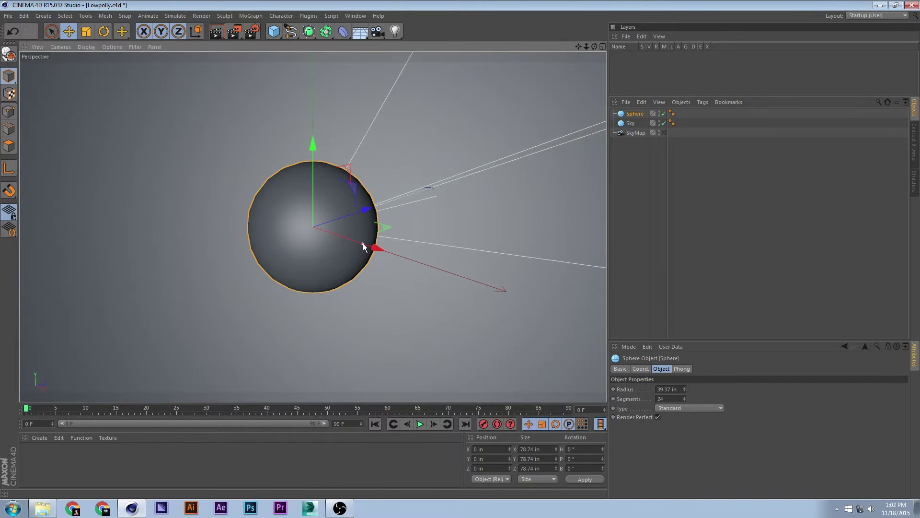
{"action": "left_click_drag", "start_coordinate": [364, 243], "coordinate": [522, 263]}
Give the Sky sphere 60 segments
{"action": "left_click", "coordinate": [624, 170]}
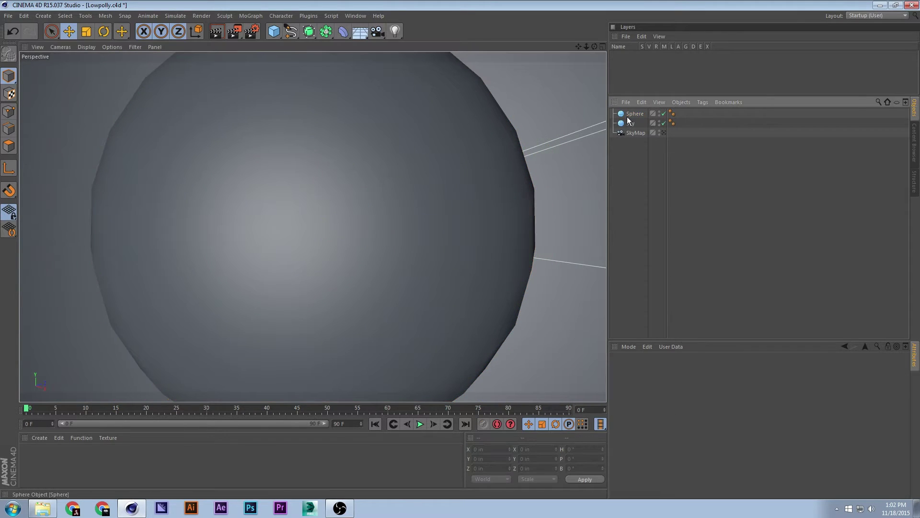
{"action": "left_click", "coordinate": [634, 116]}
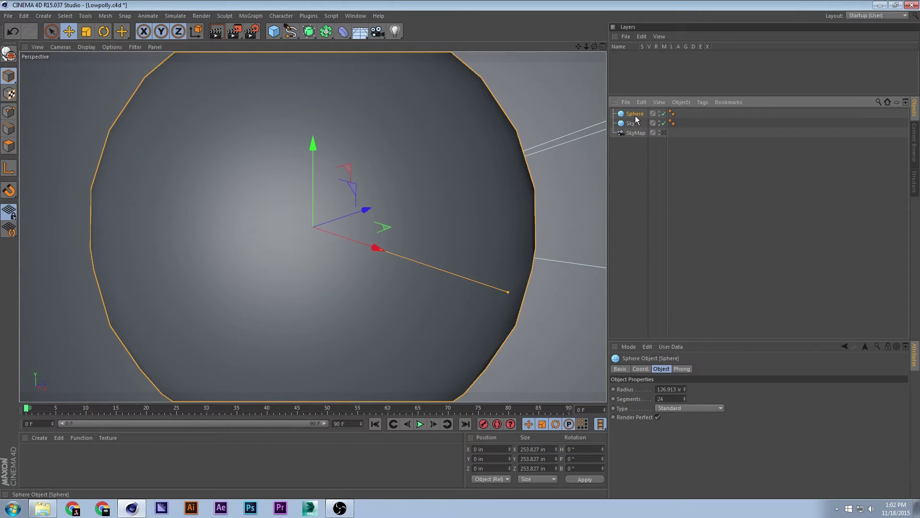
{"action": "left_click", "coordinate": [671, 113]}
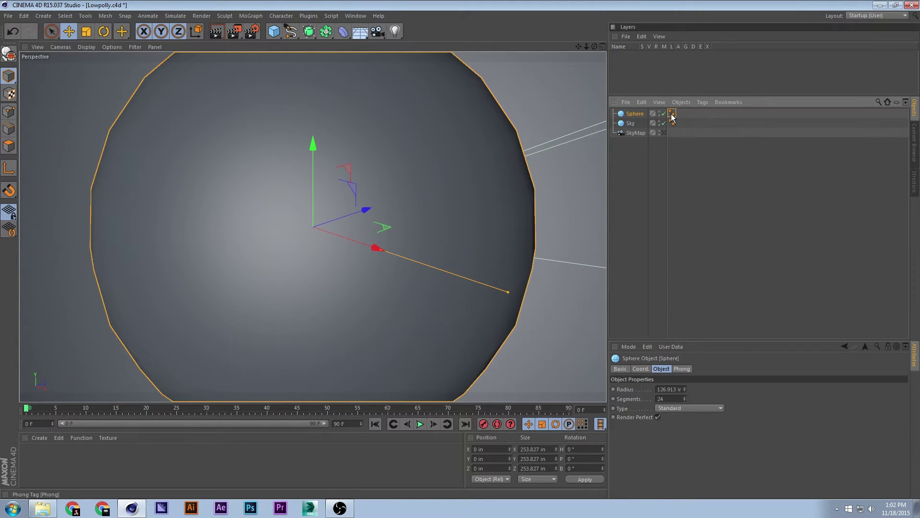
{"action": "left_click", "coordinate": [630, 123]}
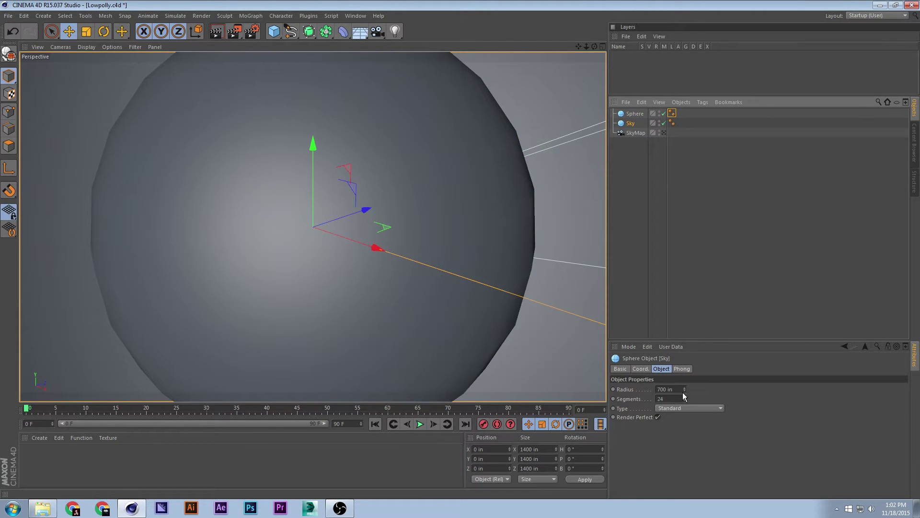
{"action": "left_click", "coordinate": [671, 397]}
{"action": "double_click", "coordinate": [670, 397]}
{"action": "type", "text": "60"}
{"action": "key", "text": "Return"}
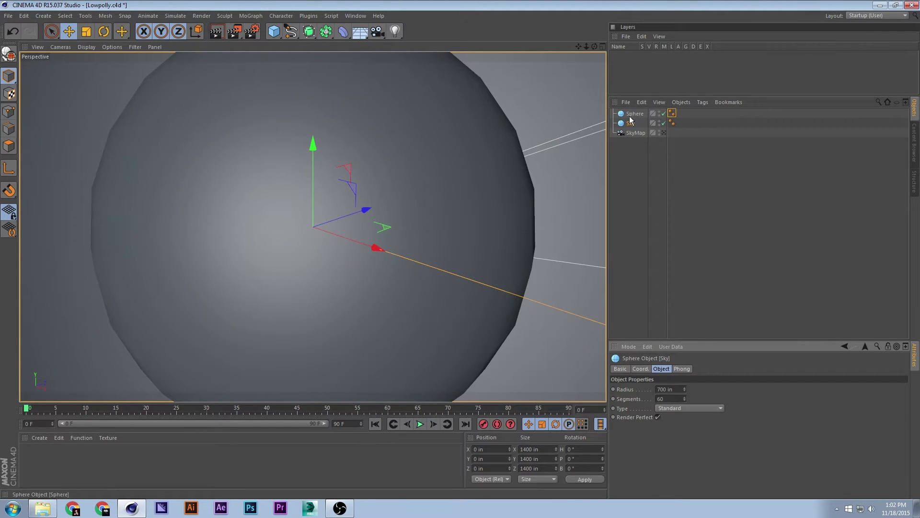
Set the new Sphere's Phong Angle to 0° for faceted shading
{"action": "left_click", "coordinate": [671, 114]}
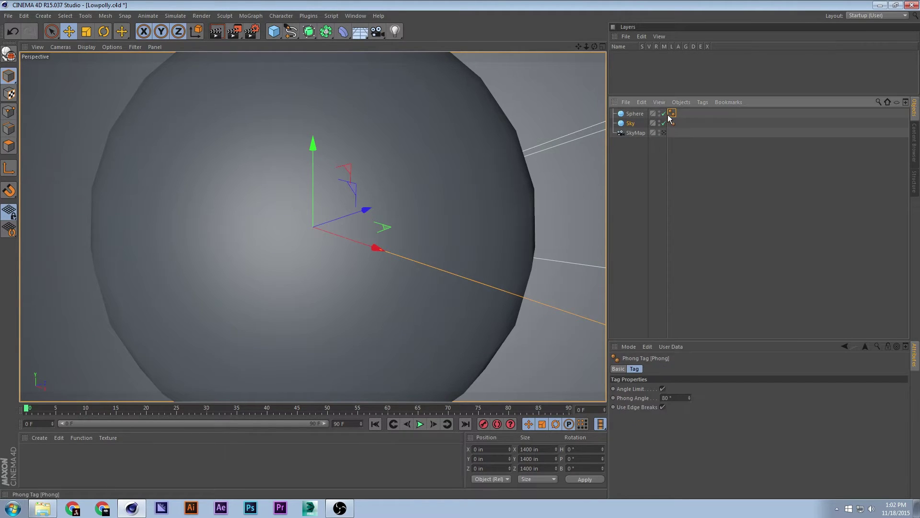
{"action": "double_click", "coordinate": [672, 398]}
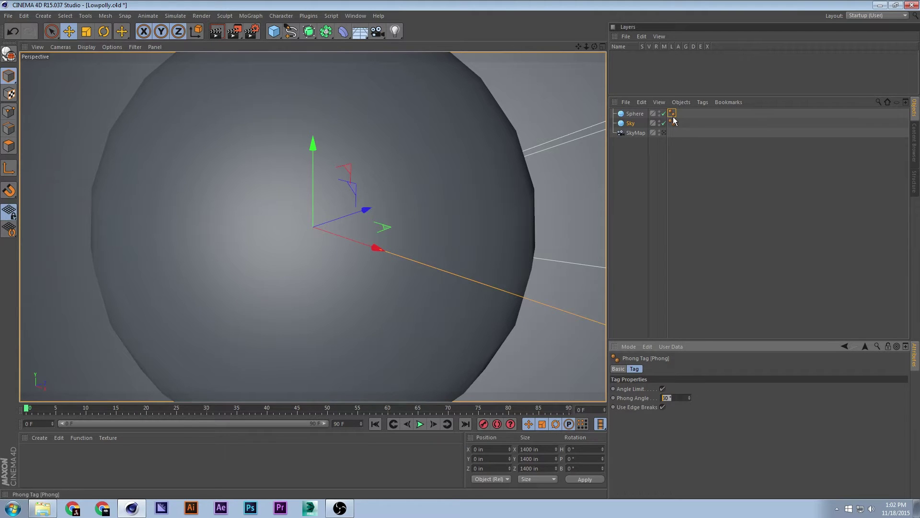
{"action": "type", "text": "0"}
{"action": "key", "text": "Return"}
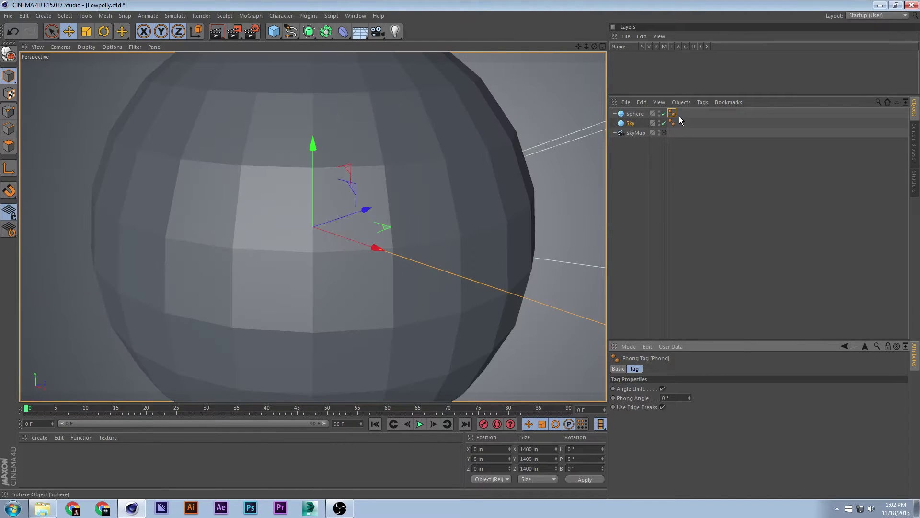
{"action": "left_click", "coordinate": [640, 114]}
Change the Sphere's type to Tetrahedron
{"action": "left_click", "coordinate": [674, 409]}
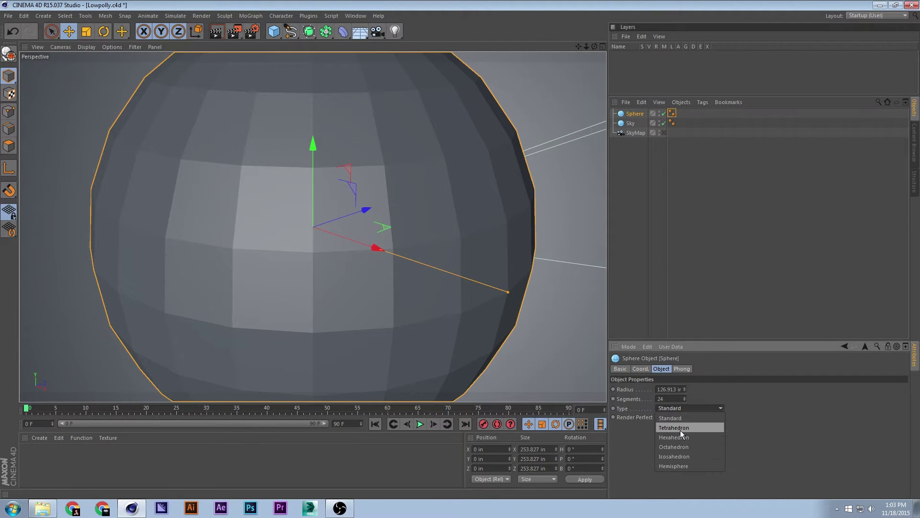
{"action": "left_click", "coordinate": [681, 429]}
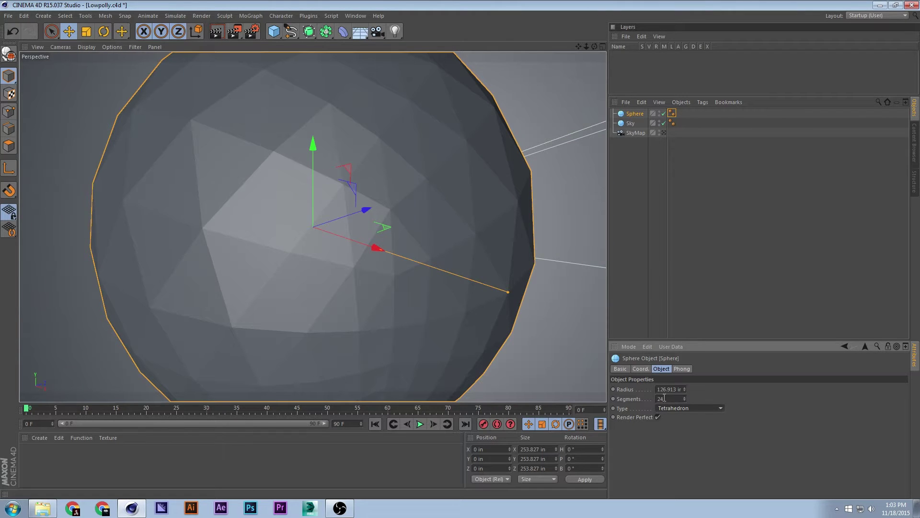
{"action": "scroll", "coordinate": [664, 410], "scroll_direction": "down", "scroll_amount": 1}
{"action": "scroll", "coordinate": [662, 413], "scroll_direction": "down", "scroll_amount": 1}
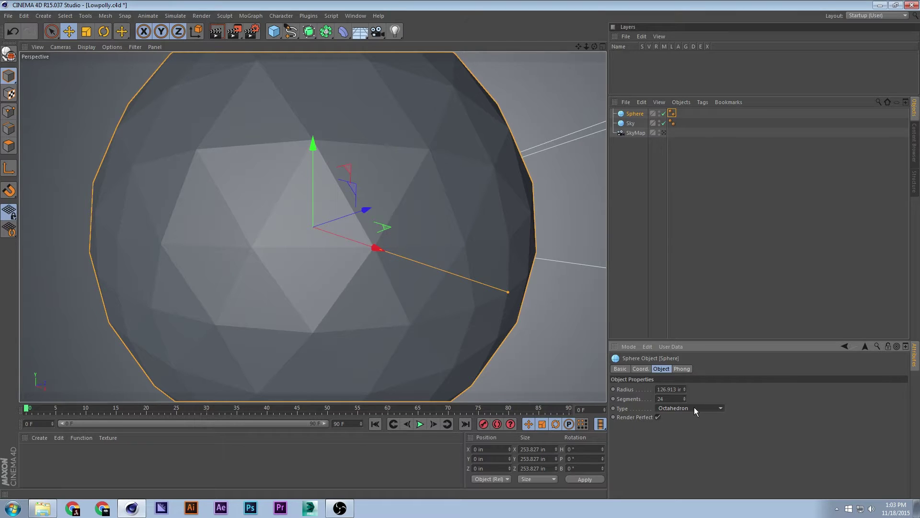
{"action": "scroll", "coordinate": [693, 407], "scroll_direction": "down", "scroll_amount": 2}
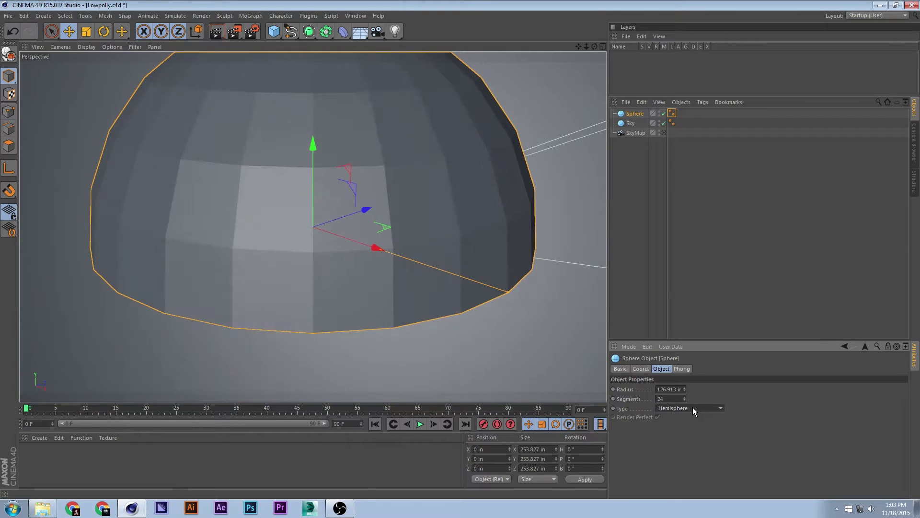
{"action": "scroll", "coordinate": [692, 407], "scroll_direction": "up", "scroll_amount": 1}
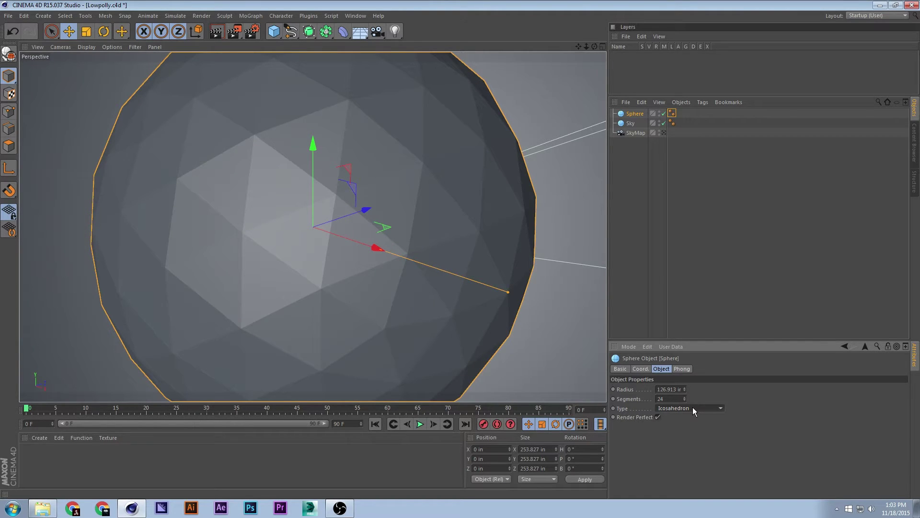
{"action": "scroll", "coordinate": [692, 406], "scroll_direction": "up", "scroll_amount": 3}
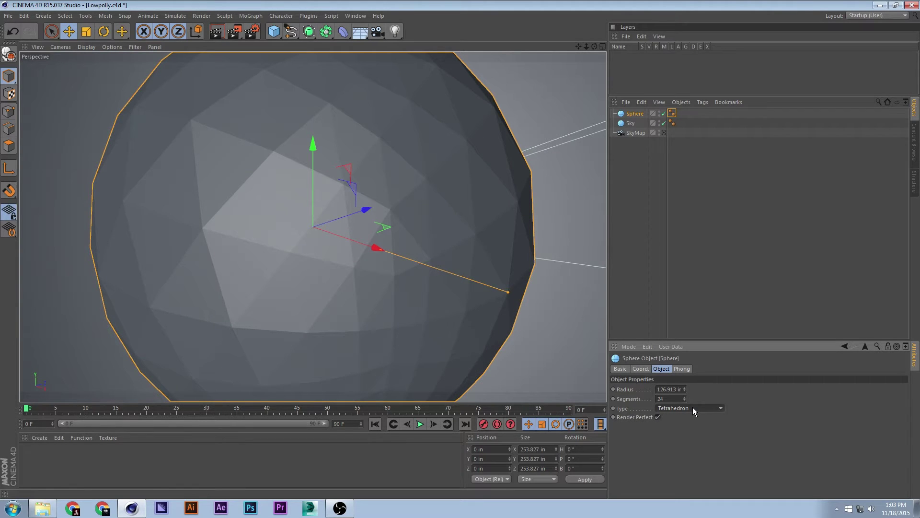
Set the Sphere's radius to about 125 in and Segments to 40, then save the project
{"action": "left_click", "coordinate": [654, 185]}
{"action": "left_click", "coordinate": [641, 112]}
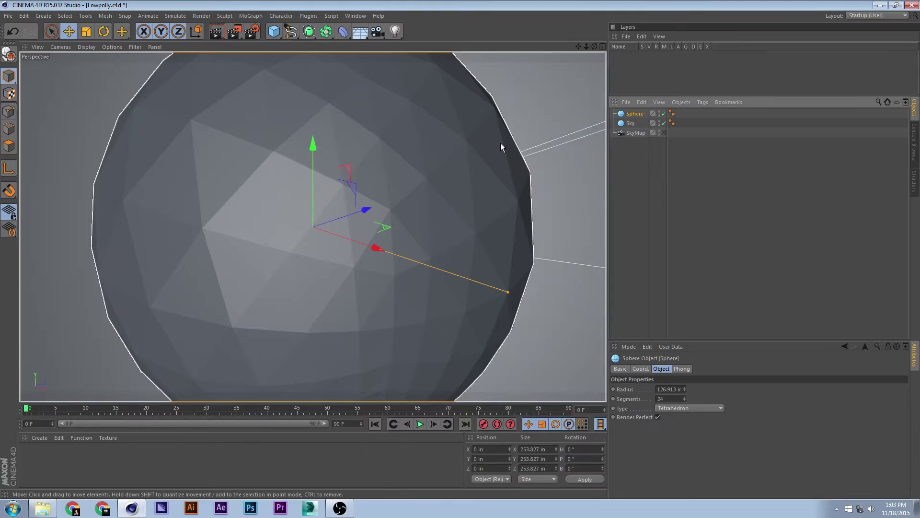
{"action": "mouse_move", "coordinate": [510, 286]}
{"action": "left_mouse_down"}
{"action": "mouse_move", "coordinate": [524, 294]}
{"action": "mouse_move", "coordinate": [505, 291]}
{"action": "left_mouse_up"}
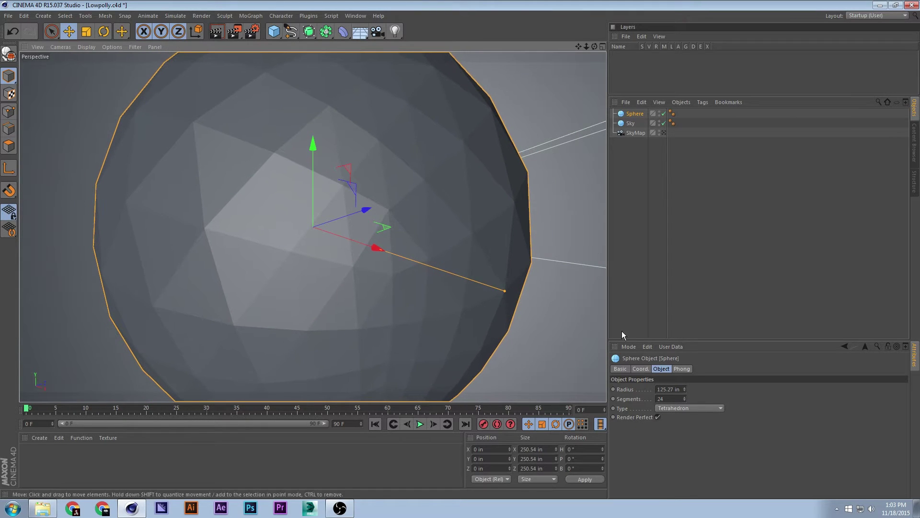
{"action": "double_click", "coordinate": [668, 399]}
{"action": "type", "text": "60"}
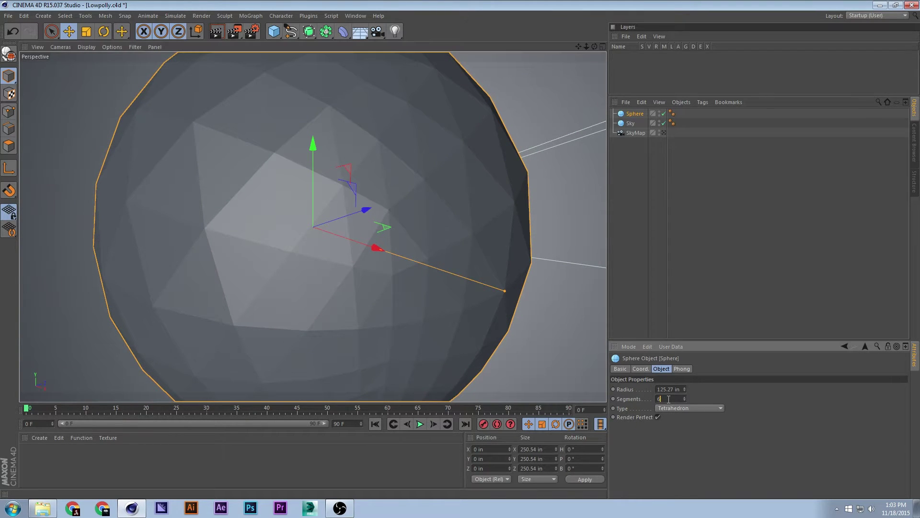
{"action": "key", "text": "Return"}
{"action": "double_click", "coordinate": [677, 397]}
{"action": "type", "text": "50"}
{"action": "key", "text": "Return"}
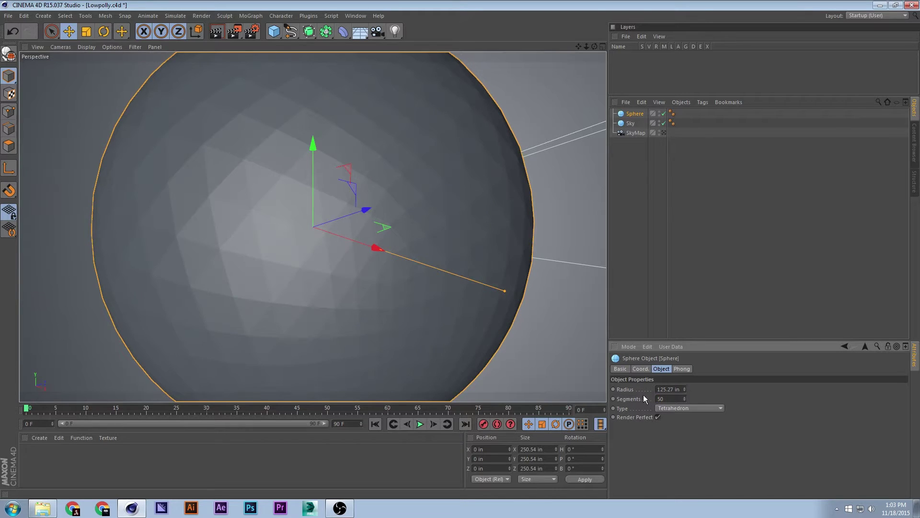
{"action": "double_click", "coordinate": [669, 397]}
{"action": "type", "text": "40"}
{"action": "key", "text": "Return"}
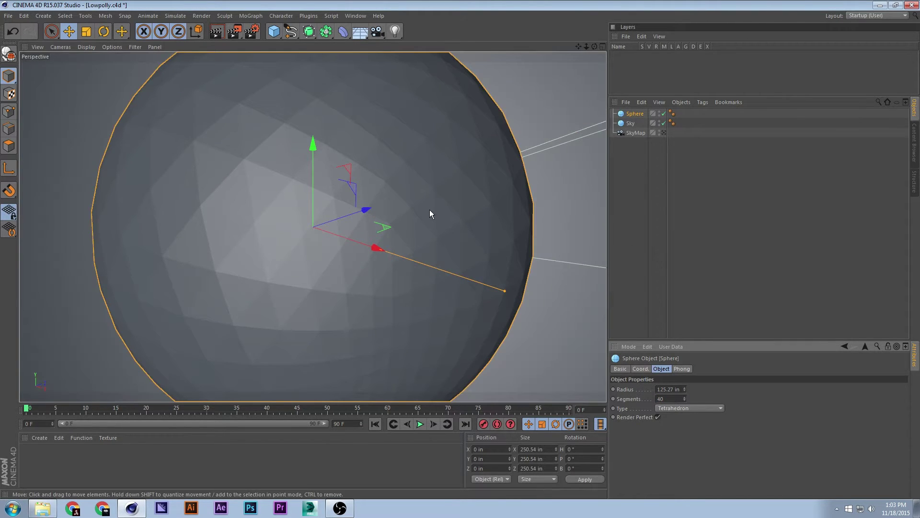
{"action": "key", "text": "ctrl+s"}
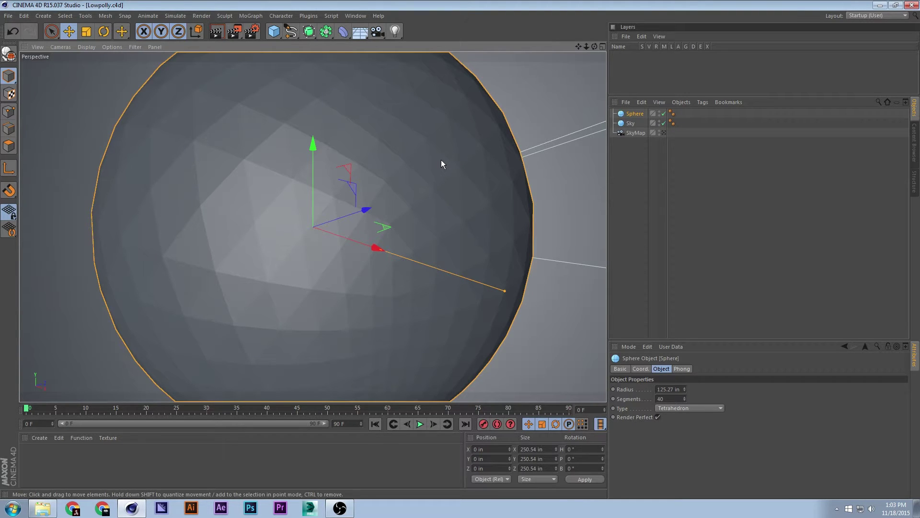
Make the sphere editable and flatten it vertically into a disc, viewing it from several angles
{"action": "key", "text": "c"}
{"action": "key", "text": "t"}
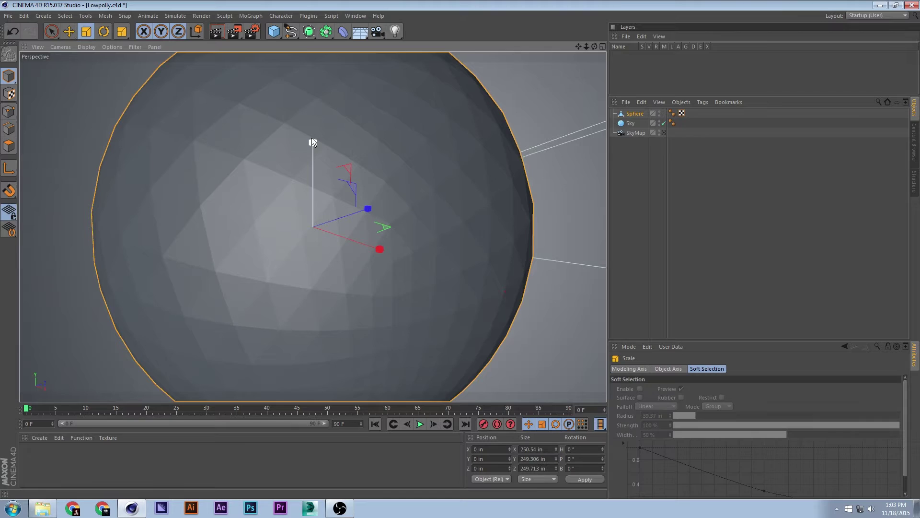
{"action": "left_click_drag", "start_coordinate": [311, 143], "coordinate": [300, 208]}
{"action": "left_click_drag", "start_coordinate": [344, 240], "coordinate": [339, 181], "text": "alt"}
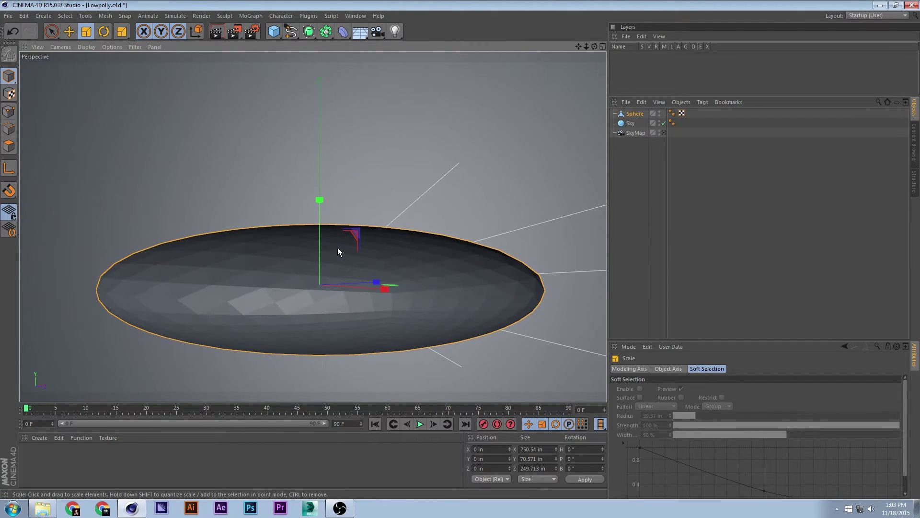
{"action": "left_click_drag", "start_coordinate": [337, 248], "coordinate": [421, 150], "text": "alt"}
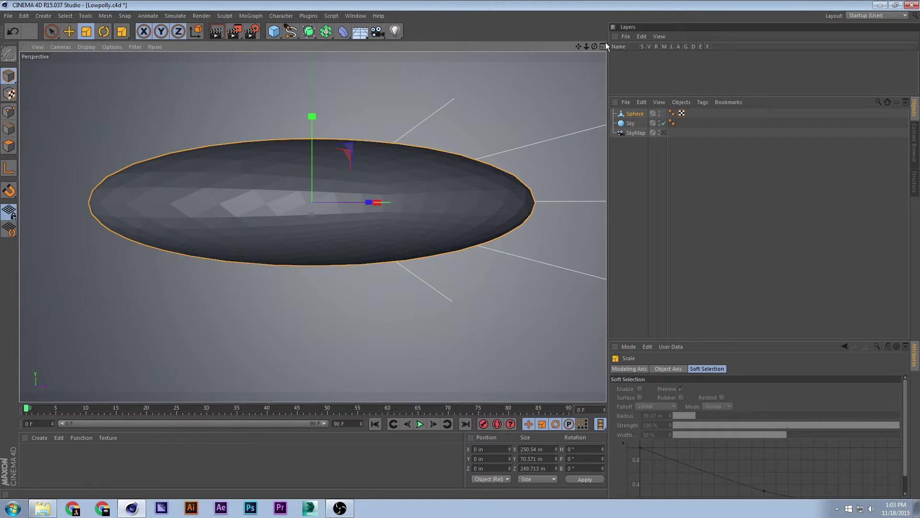
{"action": "left_click_drag", "start_coordinate": [594, 47], "coordinate": [380, 193]}
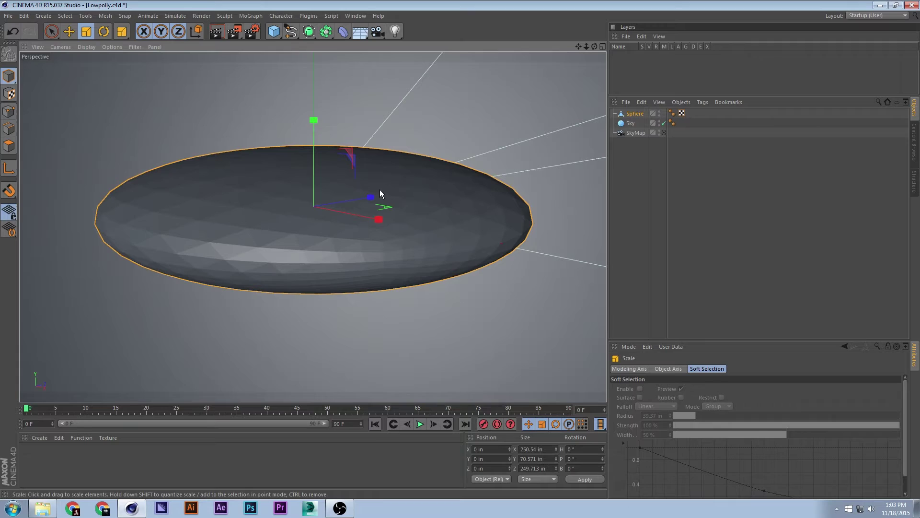
Undo the flattening and Make Editable to restore the round parametric sphere
{"action": "key", "text": "ctrl+z"}
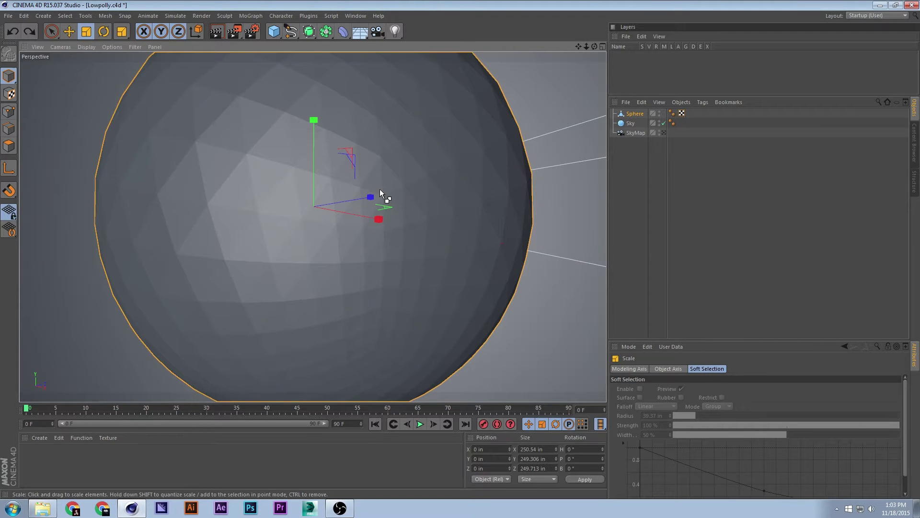
{"action": "key", "text": "ctrl+z"}
{"action": "left_click", "coordinate": [647, 204]}
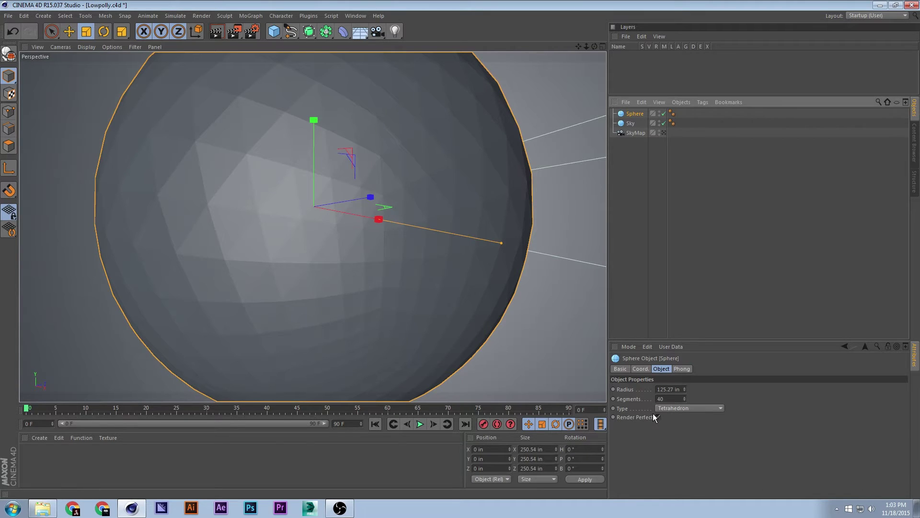
{"action": "left_click", "coordinate": [681, 369]}
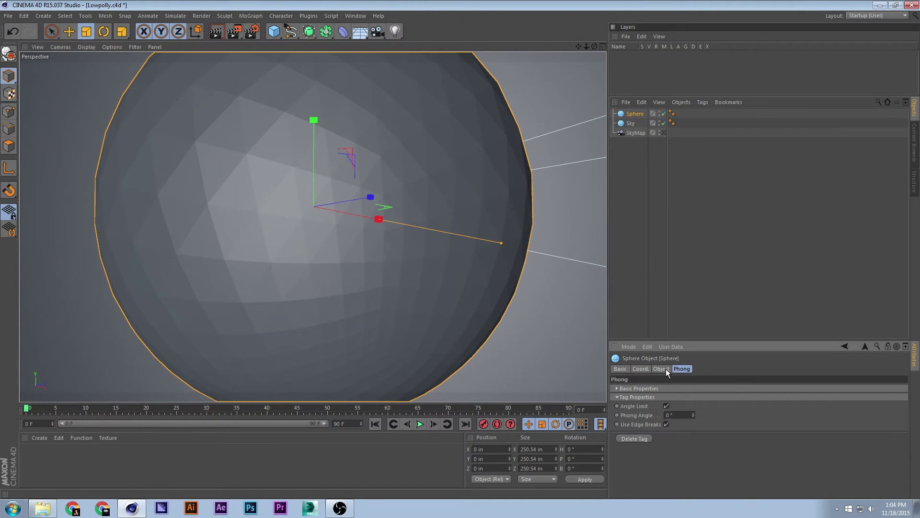
{"action": "left_click", "coordinate": [666, 369]}
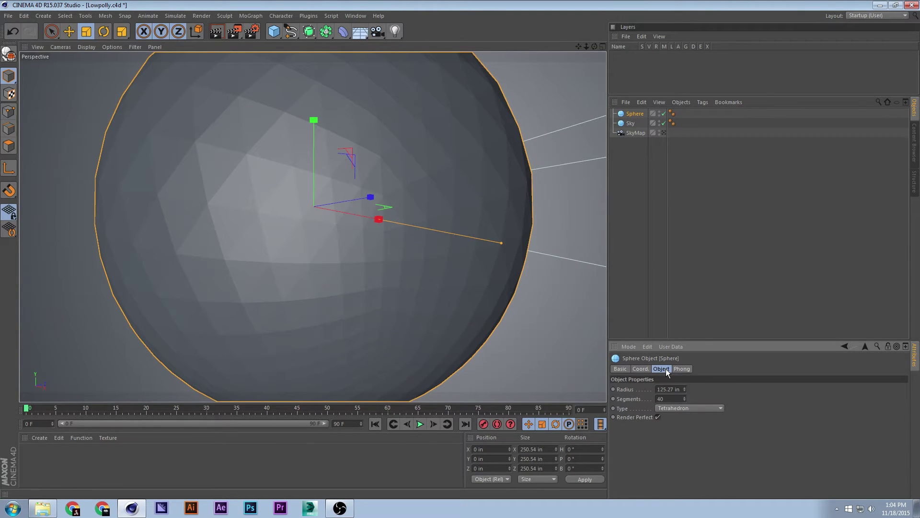
{"action": "left_click", "coordinate": [639, 369]}
{"action": "left_click", "coordinate": [660, 369]}
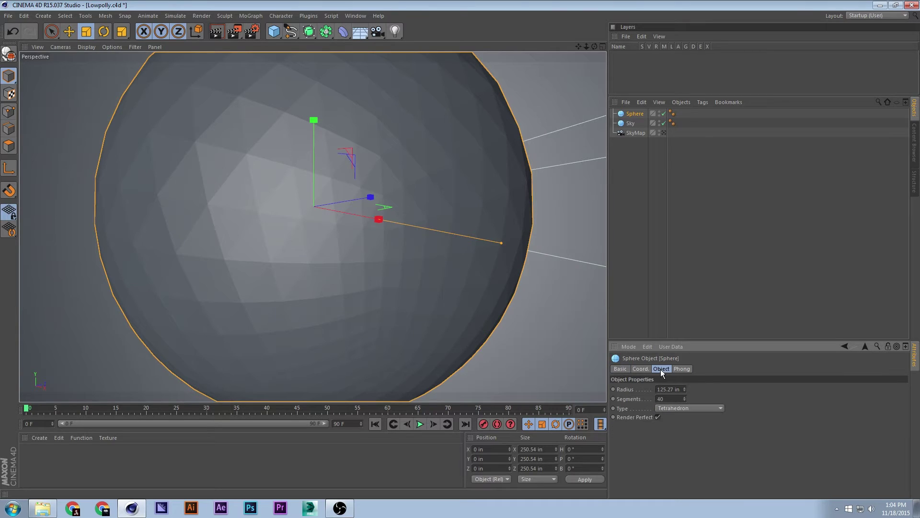
Change the Sphere's type from Tetrahedron to Octahedron
{"action": "left_click", "coordinate": [683, 406]}
{"action": "left_click", "coordinate": [682, 408]}
{"action": "left_click", "coordinate": [678, 412]}
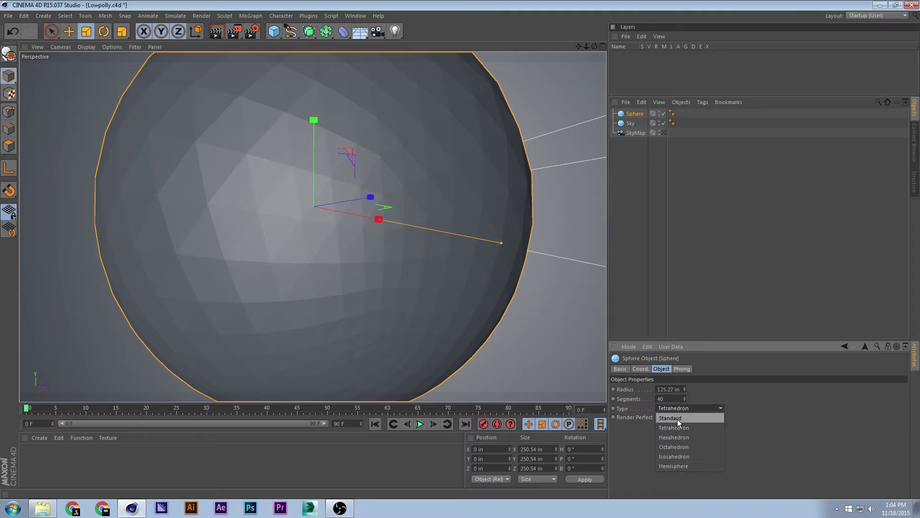
{"action": "left_click", "coordinate": [678, 419]}
{"action": "scroll", "coordinate": [682, 412], "scroll_direction": "down", "scroll_amount": 3}
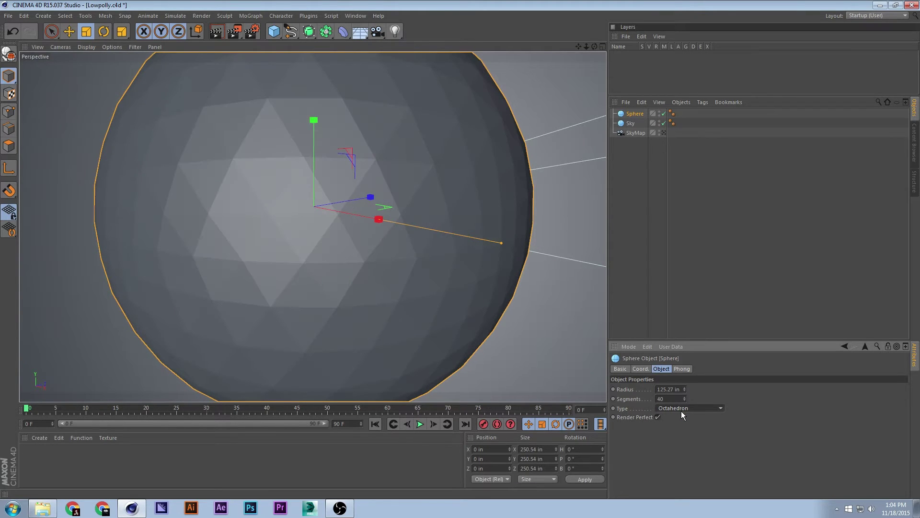
{"action": "left_click", "coordinate": [620, 369]}
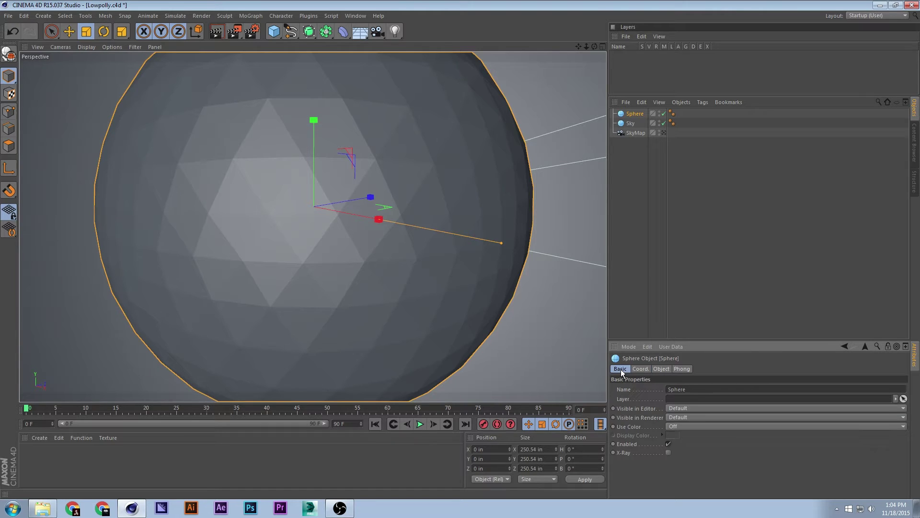
{"action": "left_click", "coordinate": [643, 369]}
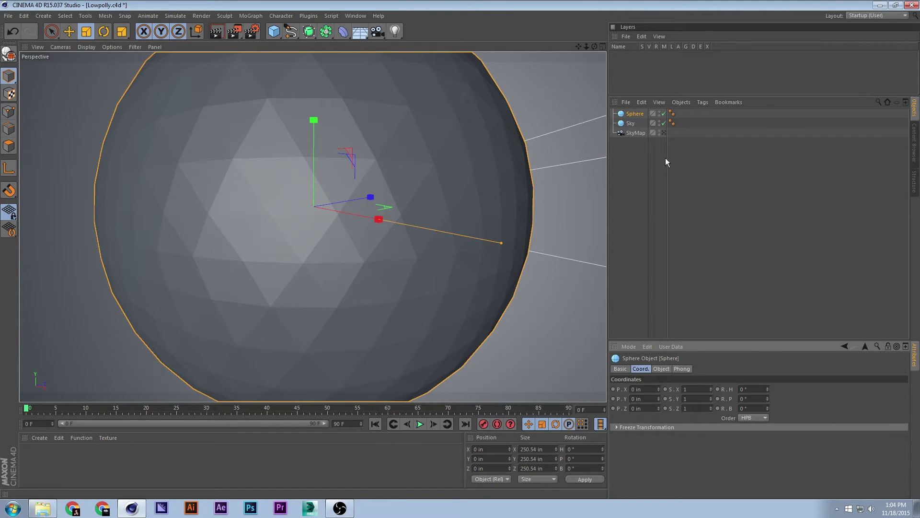
{"action": "left_click", "coordinate": [639, 124]}
{"action": "left_click", "coordinate": [634, 117]}
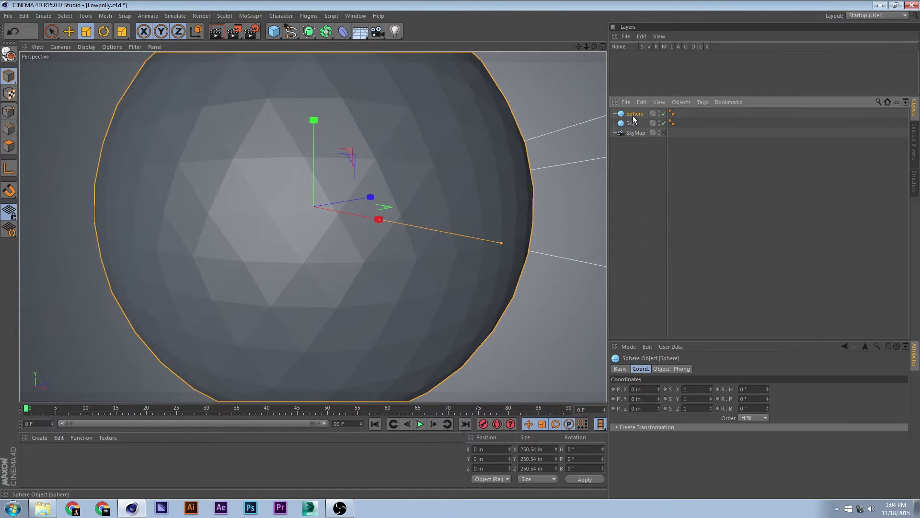
Make the sphere editable, squash it vertically, and maximize the Right view
{"action": "key", "text": "c"}
{"action": "left_click_drag", "start_coordinate": [314, 120], "coordinate": [318, 164]}
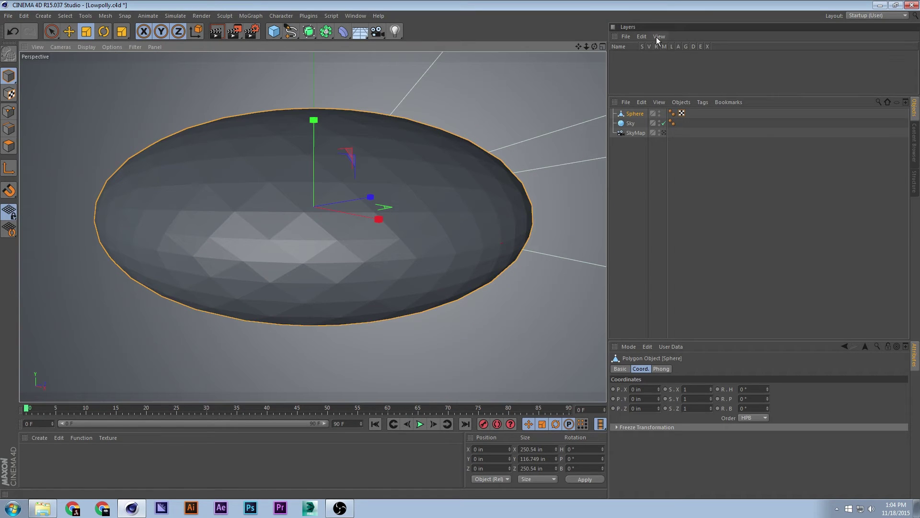
{"action": "left_click", "coordinate": [603, 46]}
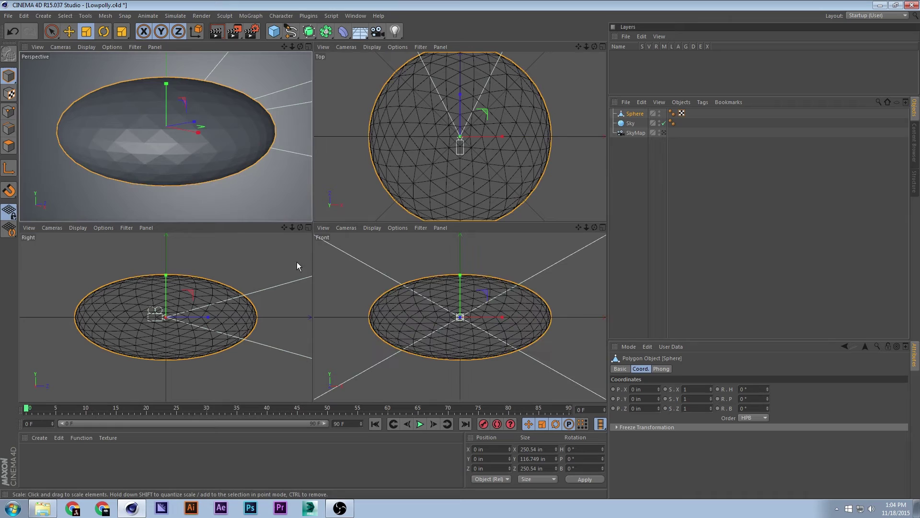
{"action": "left_click", "coordinate": [306, 228]}
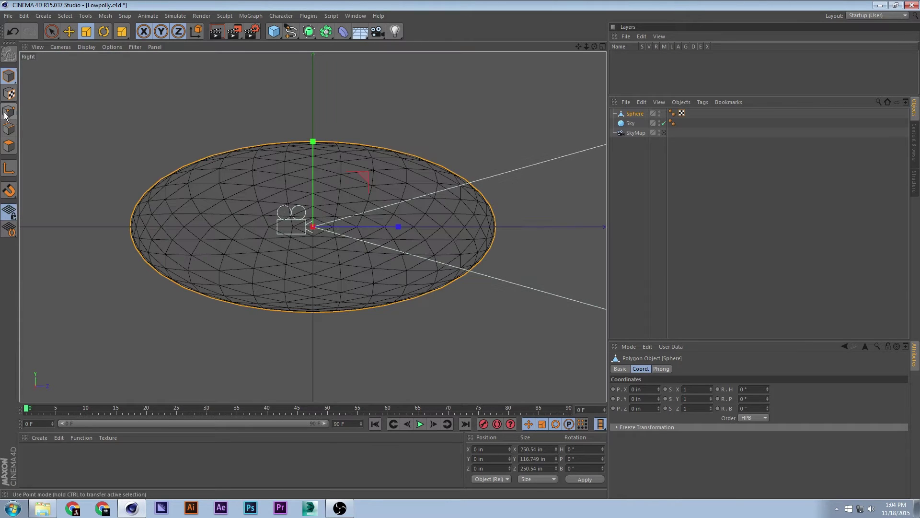
Rectangle-select the lower-half polygons of the sphere in Polygon mode
{"action": "left_click", "coordinate": [8, 146]}
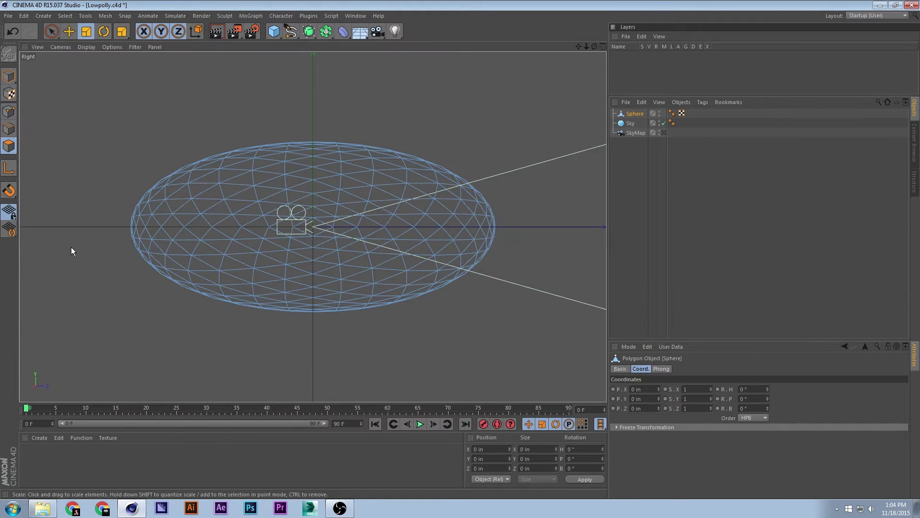
{"action": "left_click", "coordinate": [52, 32]}
{"action": "left_click", "coordinate": [103, 62]}
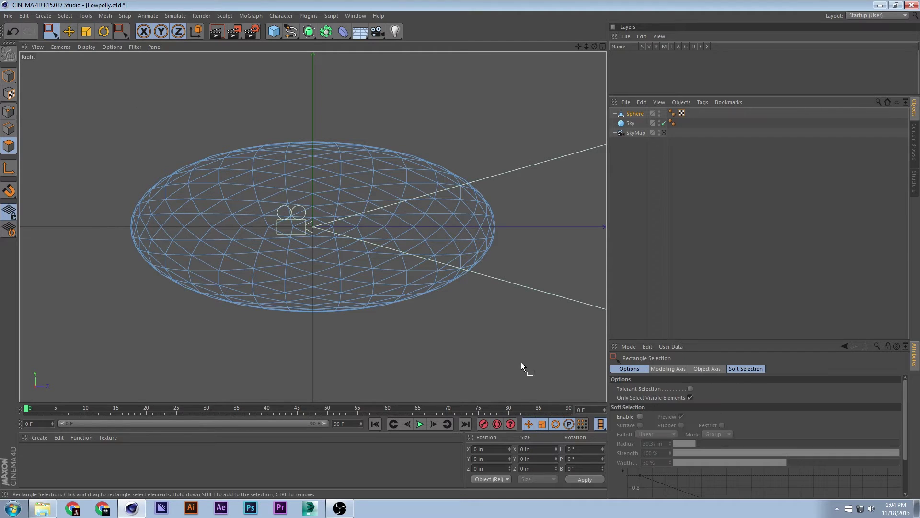
{"action": "left_click_drag", "start_coordinate": [522, 363], "coordinate": [73, 237]}
{"action": "left_click_drag", "start_coordinate": [515, 341], "coordinate": [80, 224]}
{"action": "key", "text": "ctrl+shift+a"}
{"action": "key", "text": "ctrl+z"}
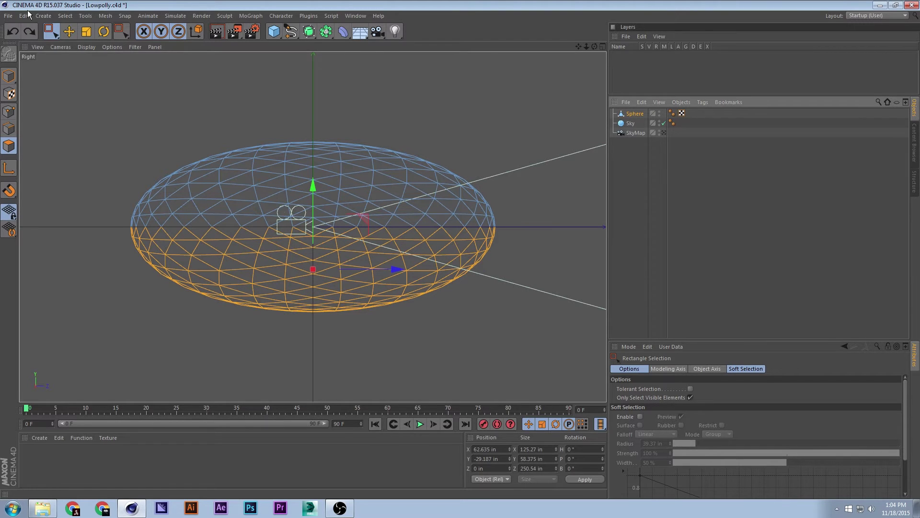
Disable visible-only selection, reselect the whole lower half including hidden polygons, and delete it
{"action": "left_click", "coordinate": [689, 397]}
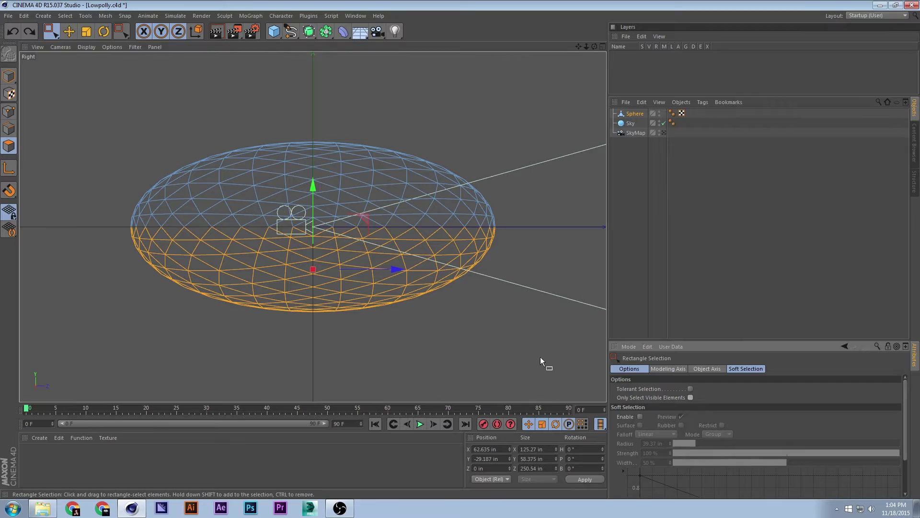
{"action": "left_click_drag", "start_coordinate": [540, 357], "coordinate": [12, 217]}
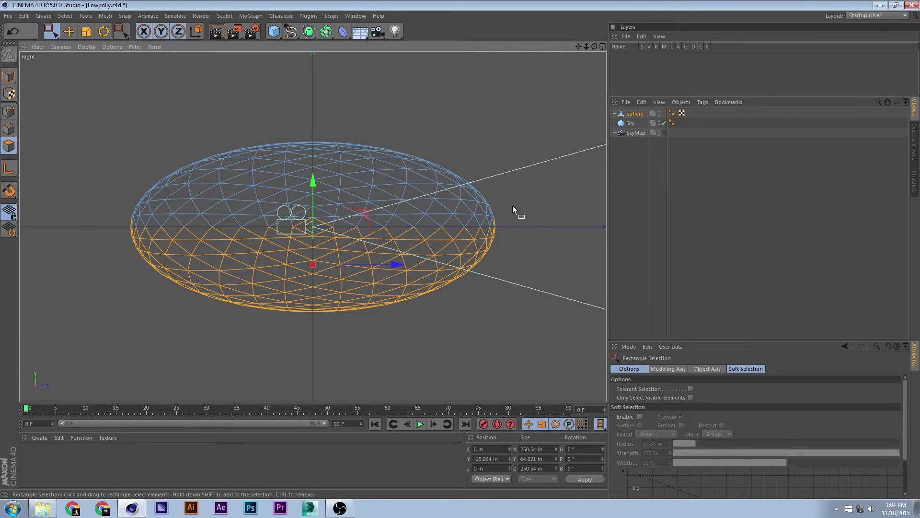
{"action": "left_click_drag", "start_coordinate": [548, 150], "coordinate": [563, 165], "text": "alt"}
{"action": "left_click_drag", "start_coordinate": [529, 349], "coordinate": [97, 223]}
{"action": "key", "text": "Delete"}
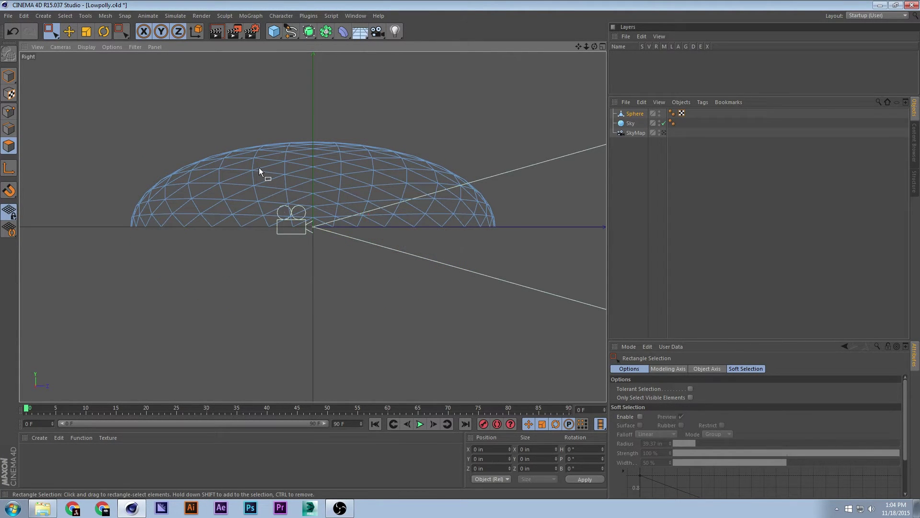
Return to a full-size Perspective view in object mode and select only the Sphere
{"action": "left_click", "coordinate": [603, 49]}
{"action": "left_click", "coordinate": [306, 47]}
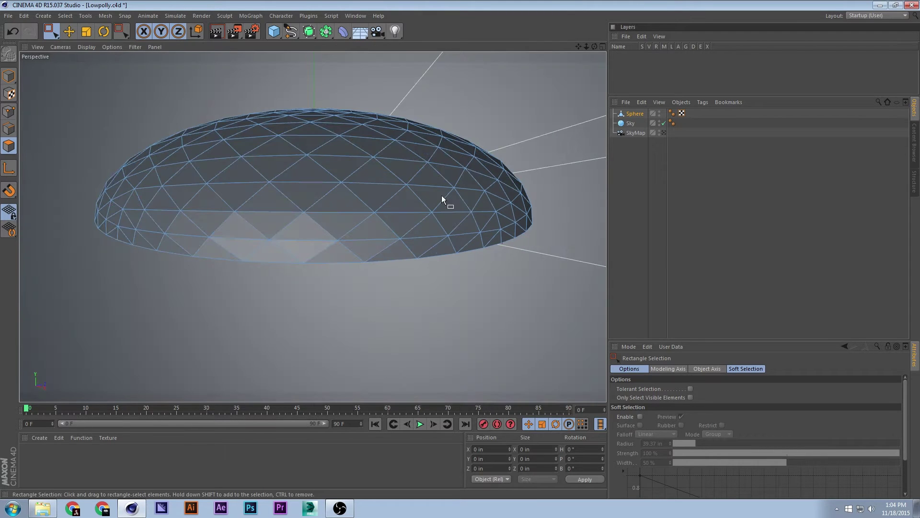
{"action": "left_click", "coordinate": [9, 75]}
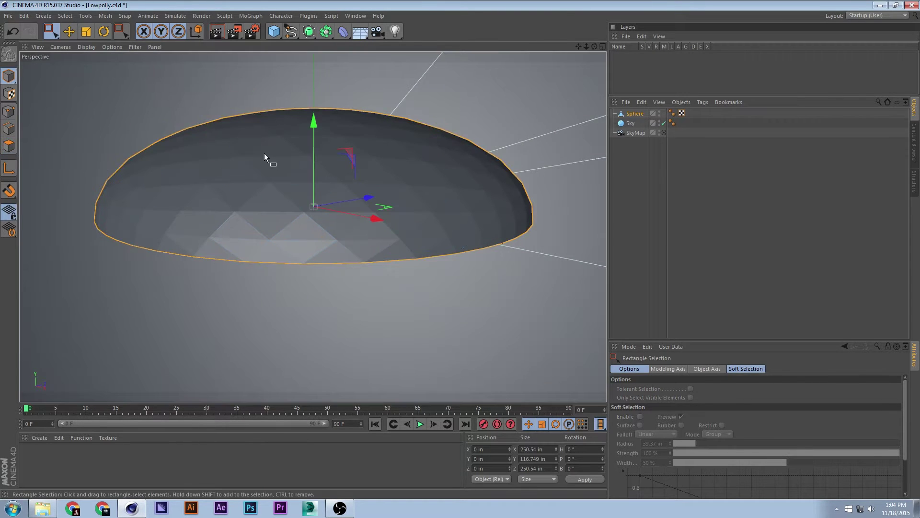
{"action": "left_click_drag", "start_coordinate": [388, 232], "coordinate": [353, 215], "text": "alt"}
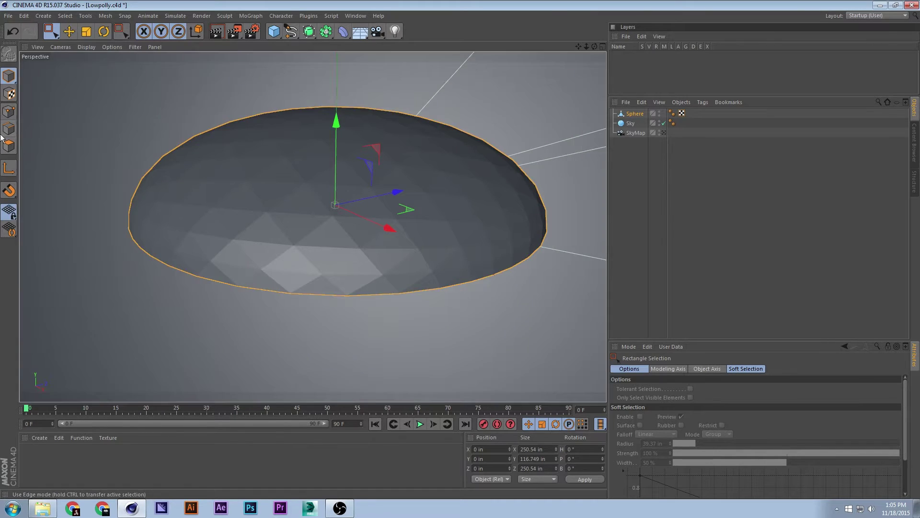
{"action": "key", "text": "ctrl+a"}
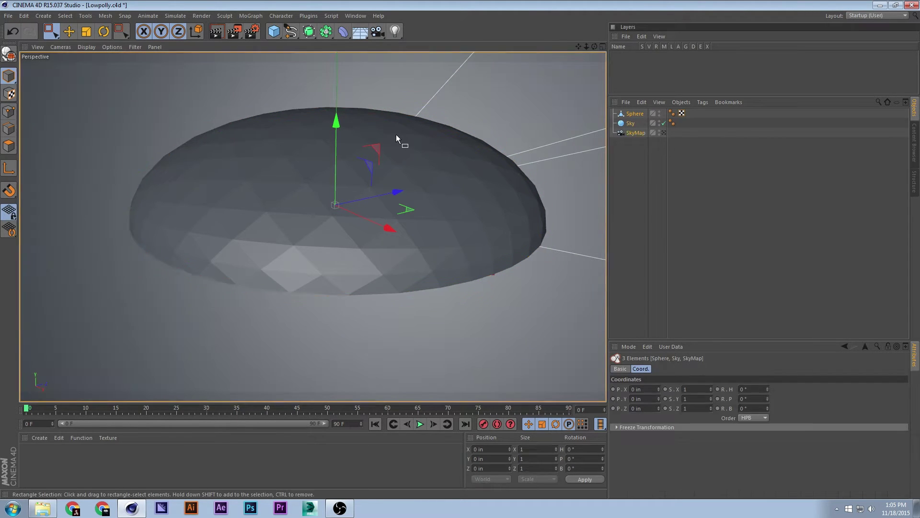
{"action": "left_click", "coordinate": [708, 143]}
{"action": "left_click", "coordinate": [635, 114]}
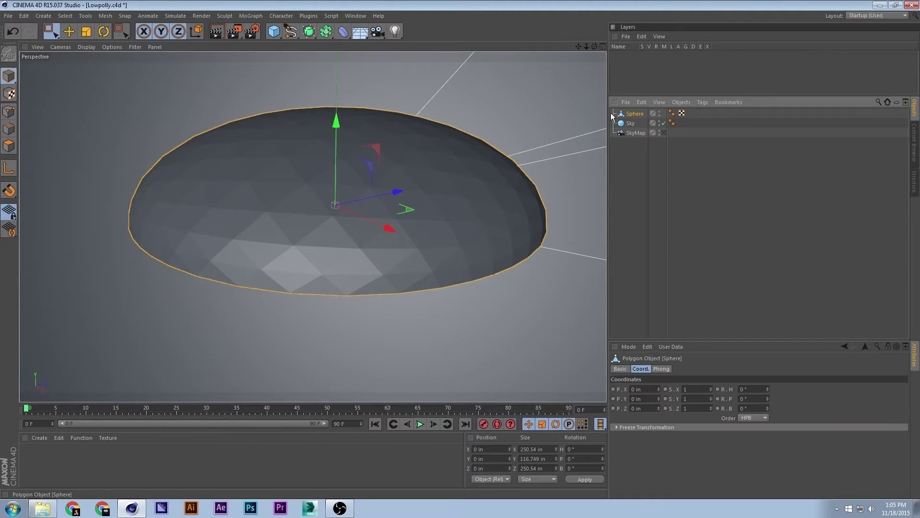
Scale all the sphere's polygons down in Y into a 250.54 × 5.837 in disc
{"action": "left_click", "coordinate": [8, 146]}
{"action": "key", "text": "ctrl+a"}
{"action": "key", "text": "t"}
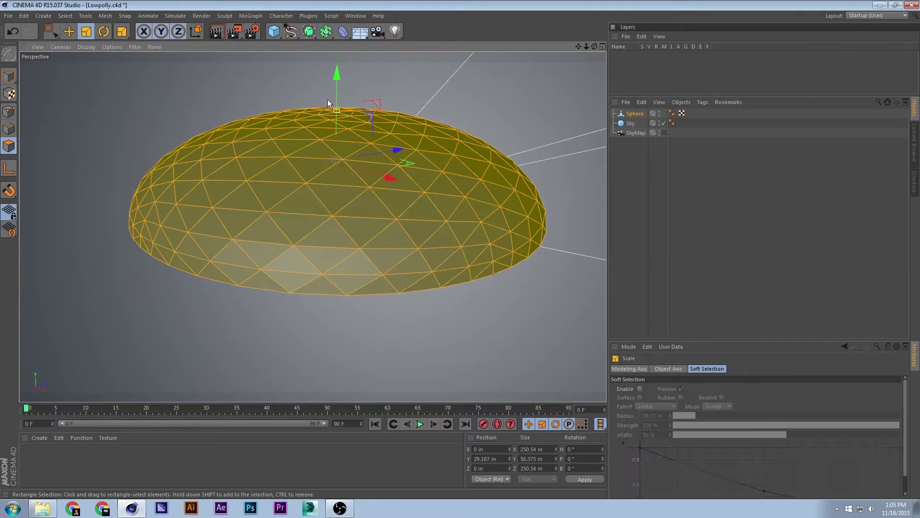
{"action": "left_click_drag", "start_coordinate": [336, 82], "coordinate": [349, 159]}
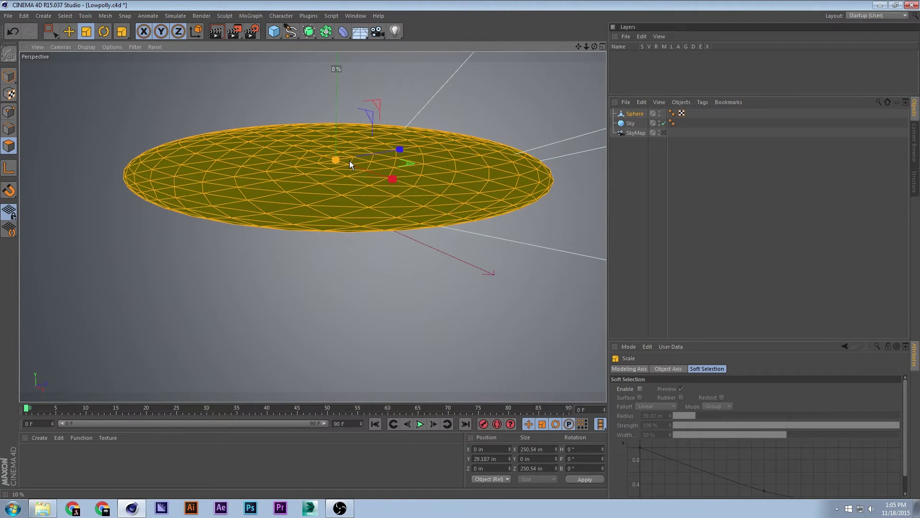
{"action": "left_click_drag", "start_coordinate": [349, 160], "coordinate": [349, 182]}
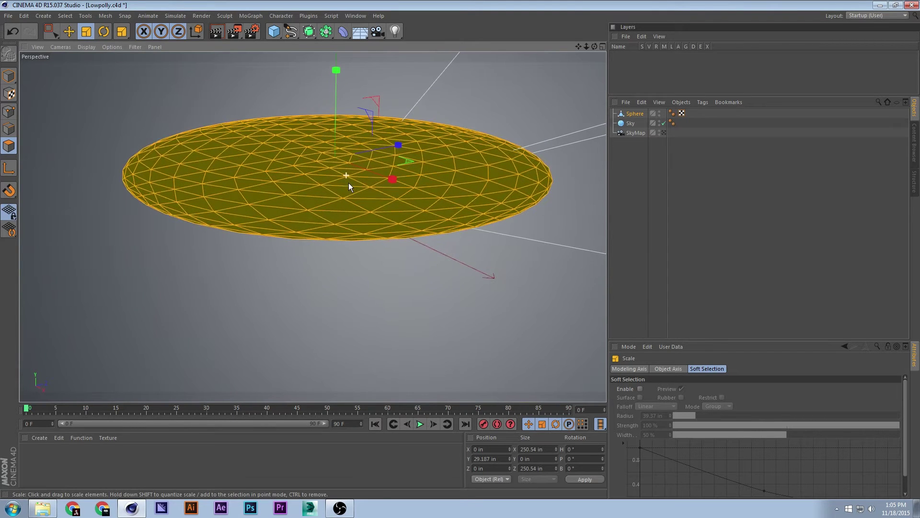
{"action": "key", "text": "ctrl+z"}
{"action": "key", "text": "ctrl+z"}
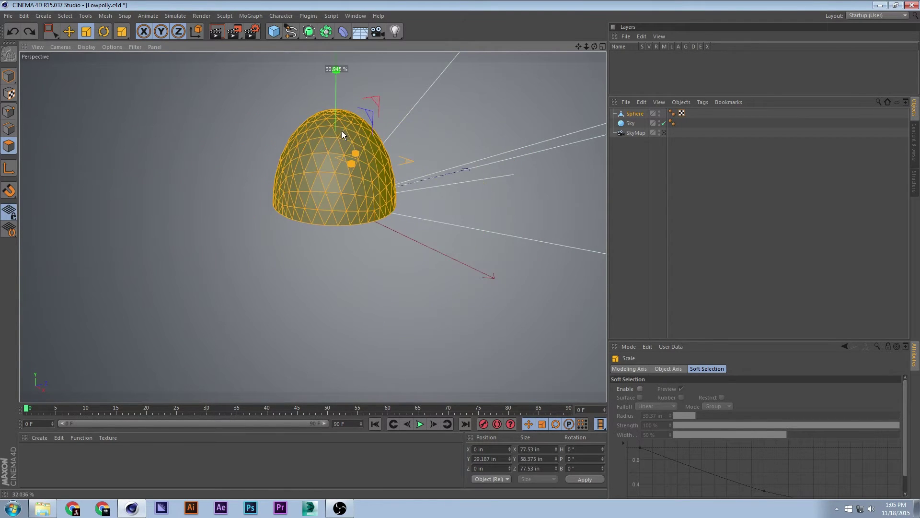
{"action": "key", "text": "ctrl+y"}
{"action": "left_click_drag", "start_coordinate": [337, 71], "coordinate": [416, 159]}
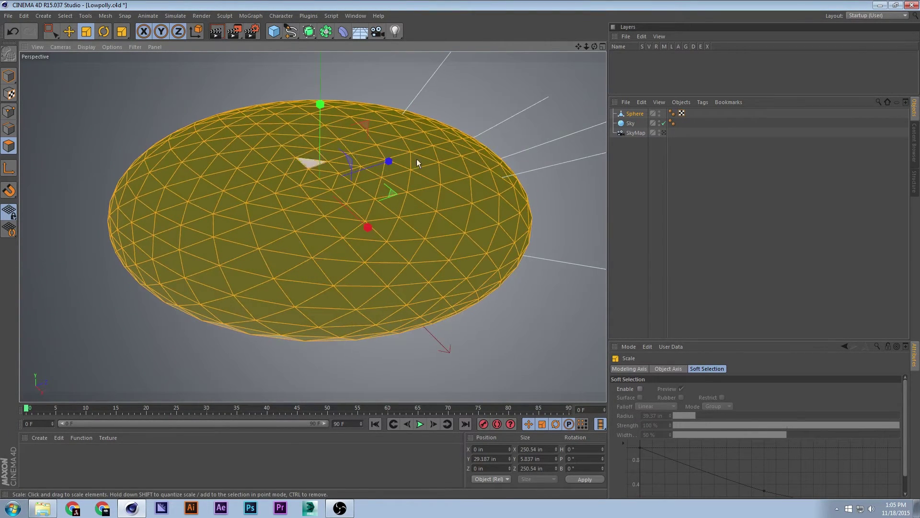
Select all the sphere's points and test a point merge, then undo it
{"action": "left_click", "coordinate": [9, 111]}
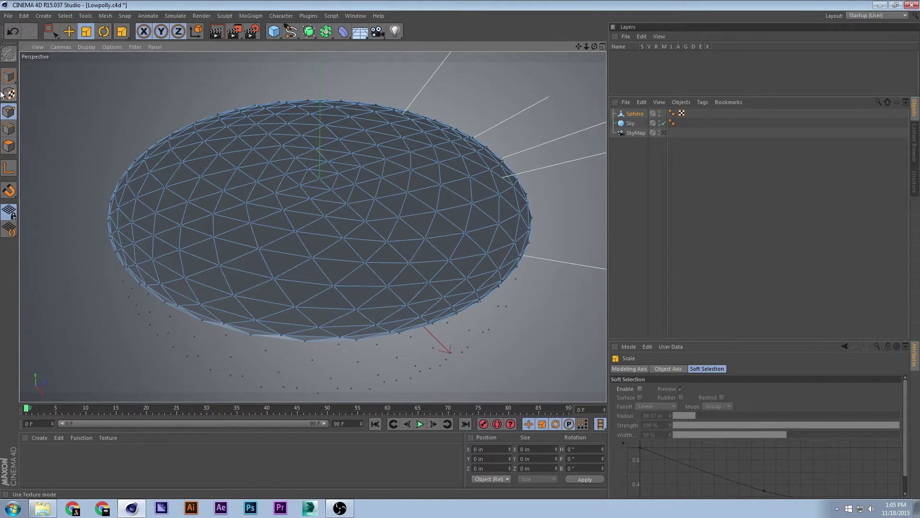
{"action": "left_click_drag", "start_coordinate": [386, 249], "coordinate": [370, 208], "text": "alt"}
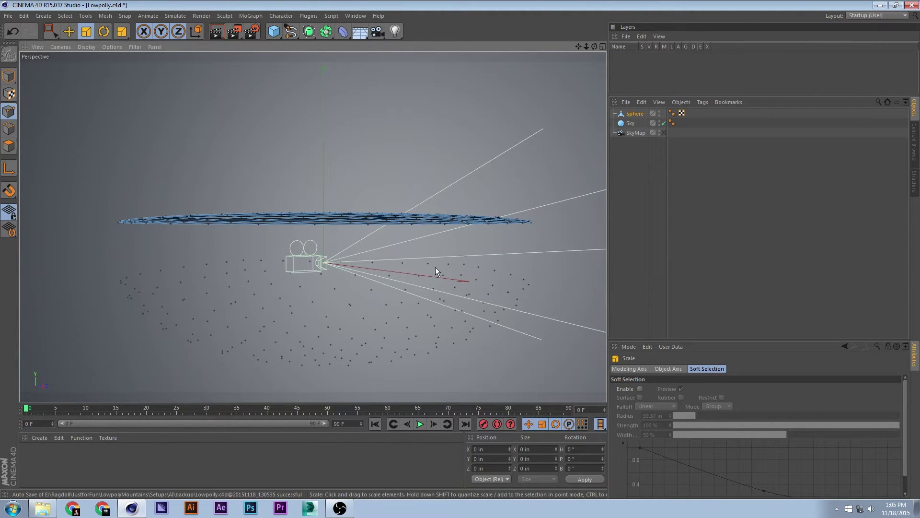
{"action": "key", "text": "ctrl+a"}
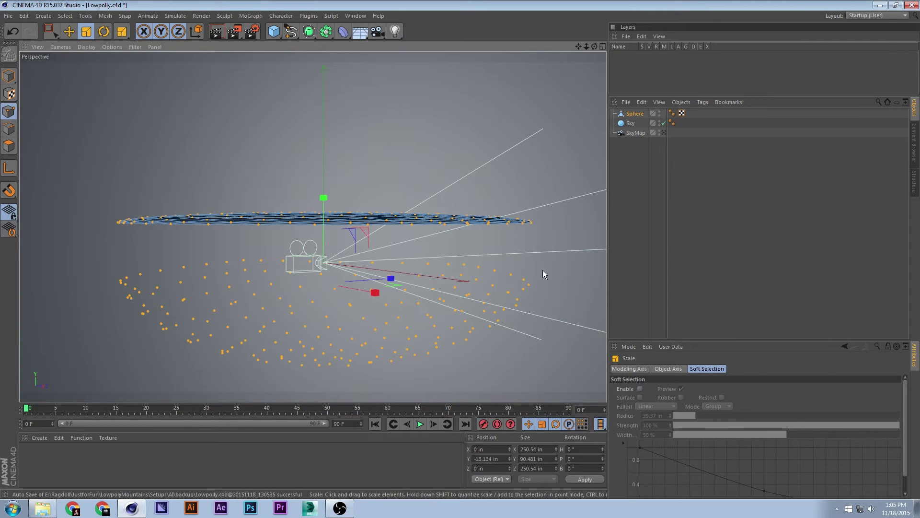
{"action": "right_click", "coordinate": [464, 252]}
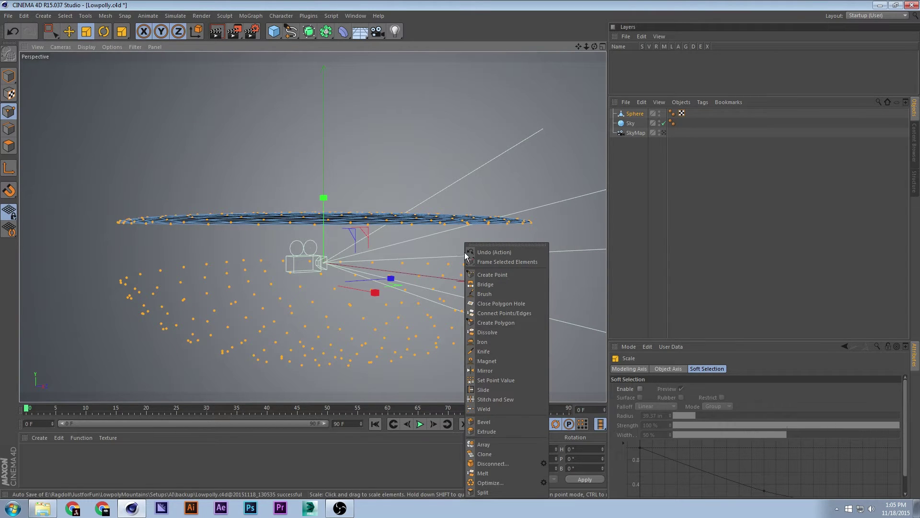
{"action": "left_click", "coordinate": [415, 232]}
{"action": "right_click", "coordinate": [415, 232]}
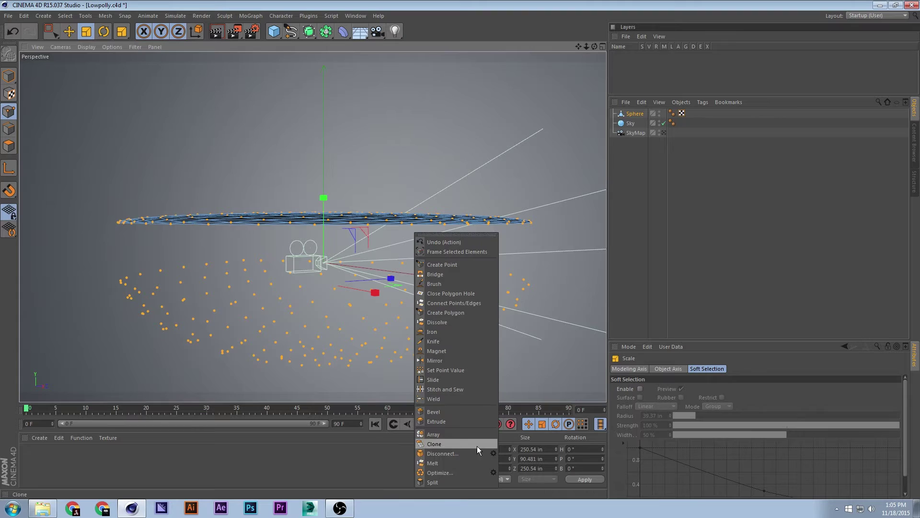
{"action": "left_click", "coordinate": [470, 470]}
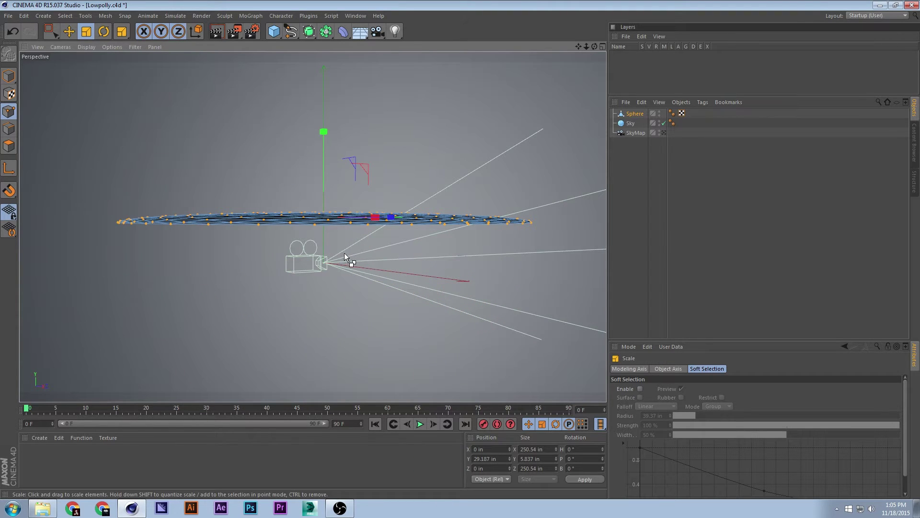
{"action": "key", "text": "ctrl+z"}
Run Optimize with a 0.004 in tolerance to remove the stray points
{"action": "right_click", "coordinate": [460, 261]}
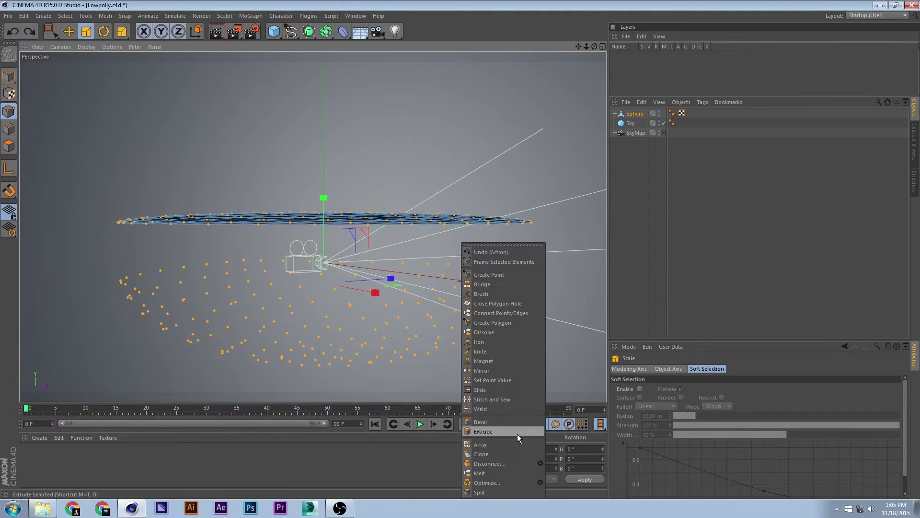
{"action": "left_click", "coordinate": [540, 483]}
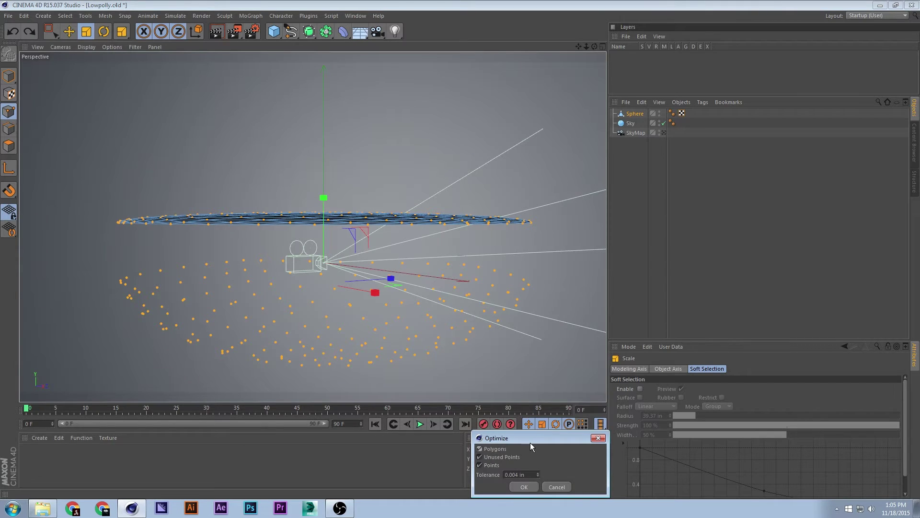
{"action": "left_click_drag", "start_coordinate": [530, 441], "coordinate": [513, 99]}
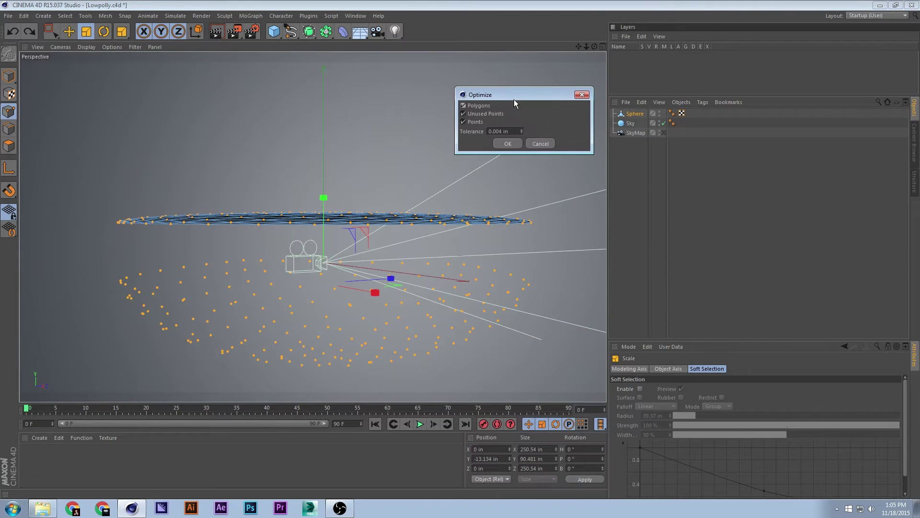
{"action": "left_click", "coordinate": [496, 132]}
{"action": "left_click", "coordinate": [509, 143]}
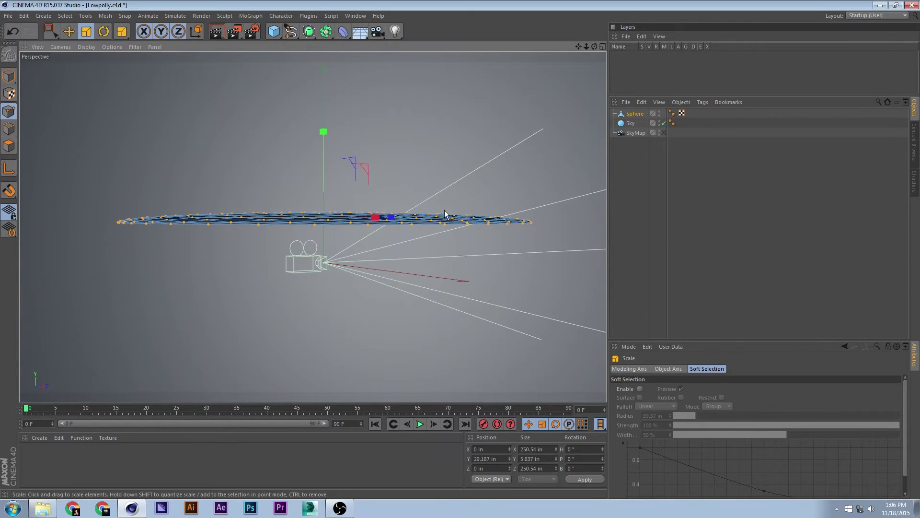
{"action": "left_click_drag", "start_coordinate": [444, 210], "coordinate": [406, 208], "text": "alt"}
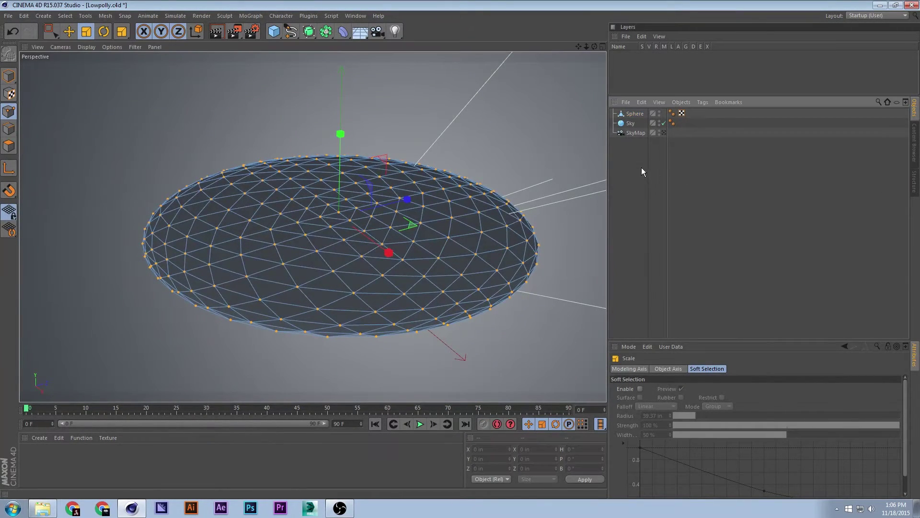
Reselect the Sphere, toggle the Sky's visibility, and deselect all points
{"action": "left_click", "coordinate": [632, 123]}
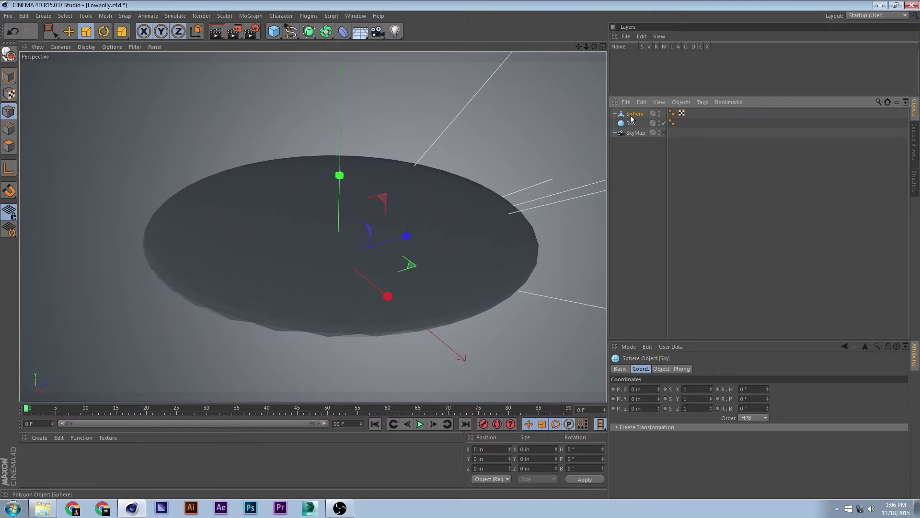
{"action": "left_click", "coordinate": [632, 115]}
{"action": "left_click", "coordinate": [659, 124]}
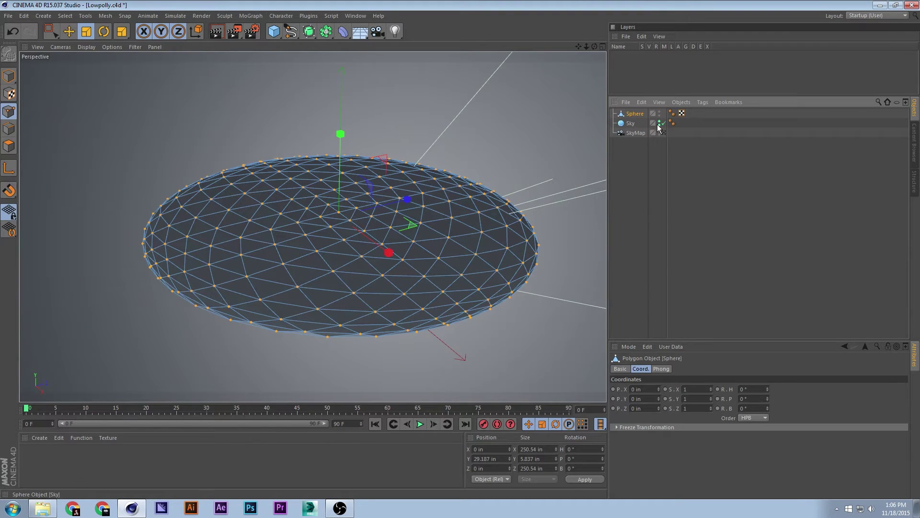
{"action": "key", "text": "ctrl+shift+a"}
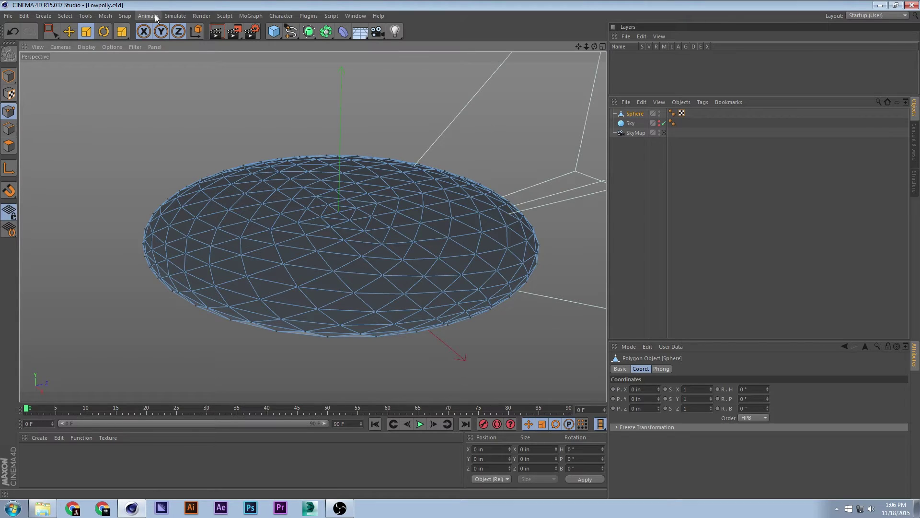
Add a Random effector from MoGraph > Effector, replacing an accidental Shader effector
{"action": "left_click", "coordinate": [251, 16]}
{"action": "mouse_move", "coordinate": [253, 30]}
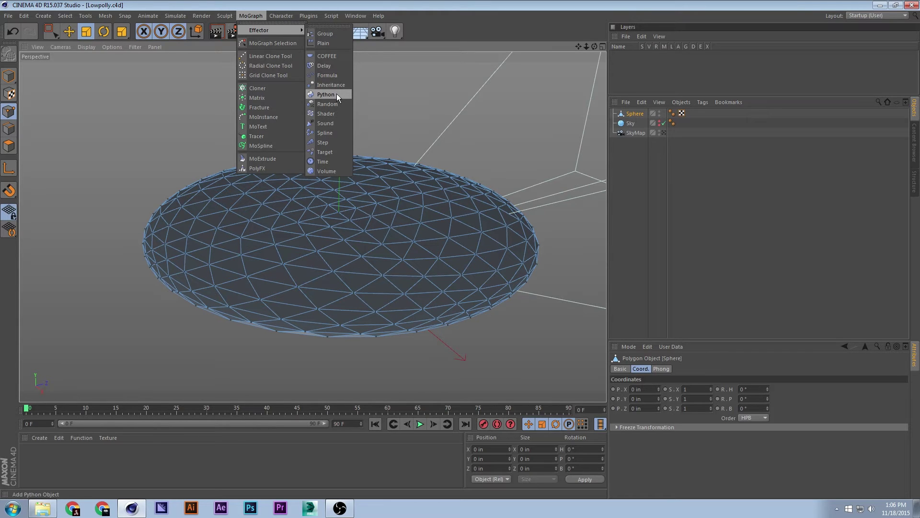
{"action": "left_click", "coordinate": [334, 111]}
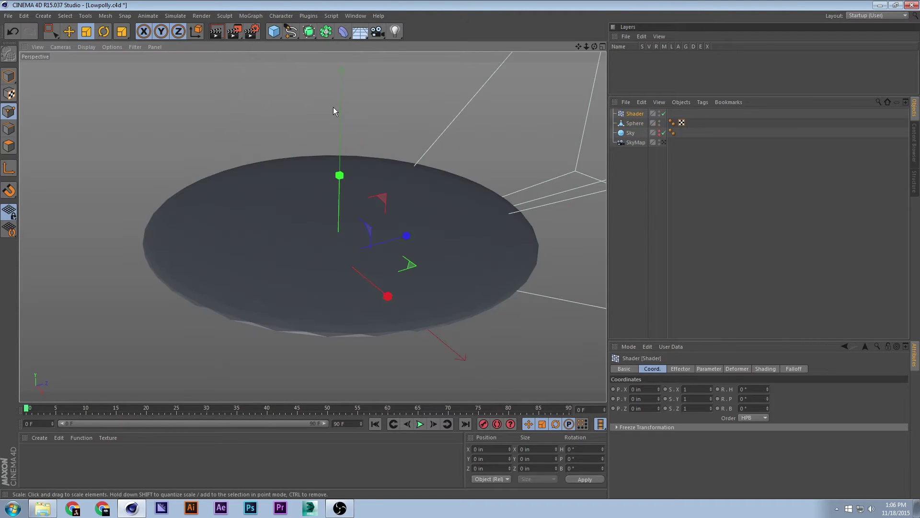
{"action": "key", "text": "ctrl+z"}
{"action": "left_click", "coordinate": [251, 16]}
{"action": "mouse_move", "coordinate": [268, 18]}
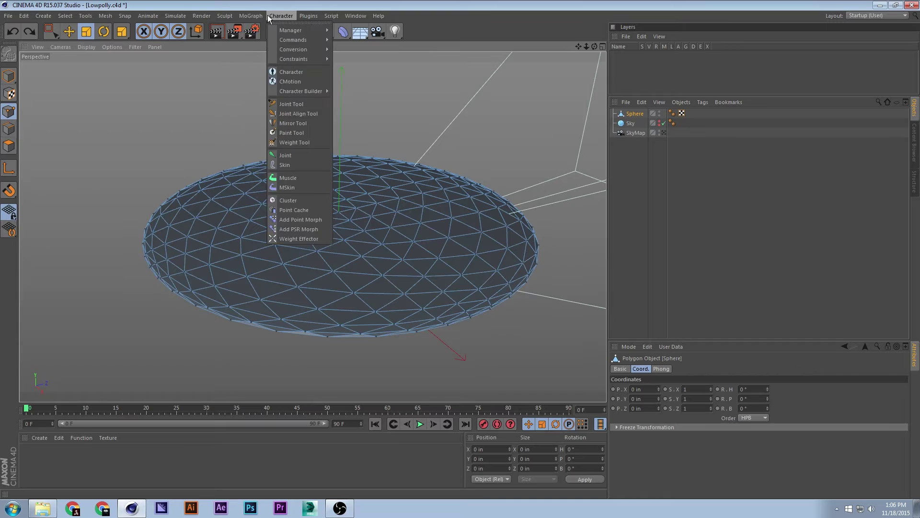
{"action": "left_click", "coordinate": [339, 101]}
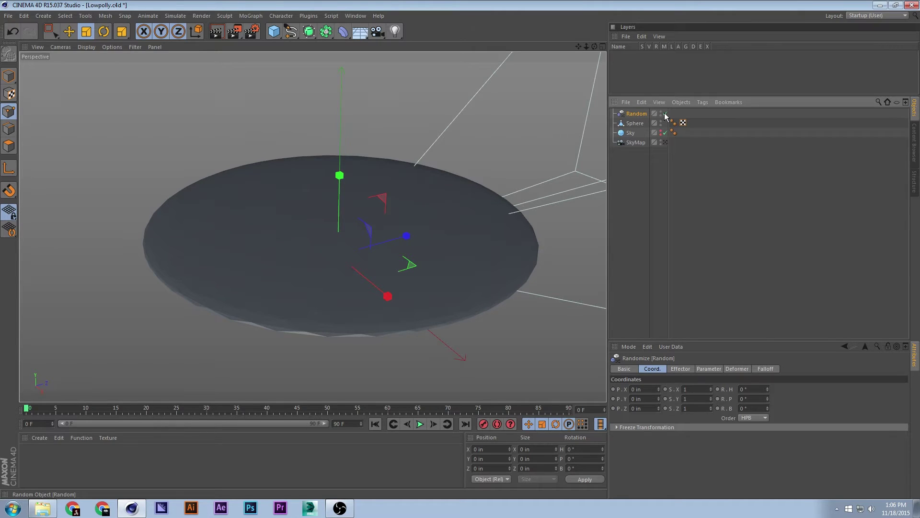
Set the Random effector's Deformation to Point and parent it under the Sphere
{"action": "mouse_move", "coordinate": [433, 170]}
{"action": "left_mouse_down", "text": "alt"}
{"action": "mouse_move", "coordinate": [434, 131]}
{"action": "mouse_move", "coordinate": [439, 171]}
{"action": "left_mouse_up", "text": "alt"}
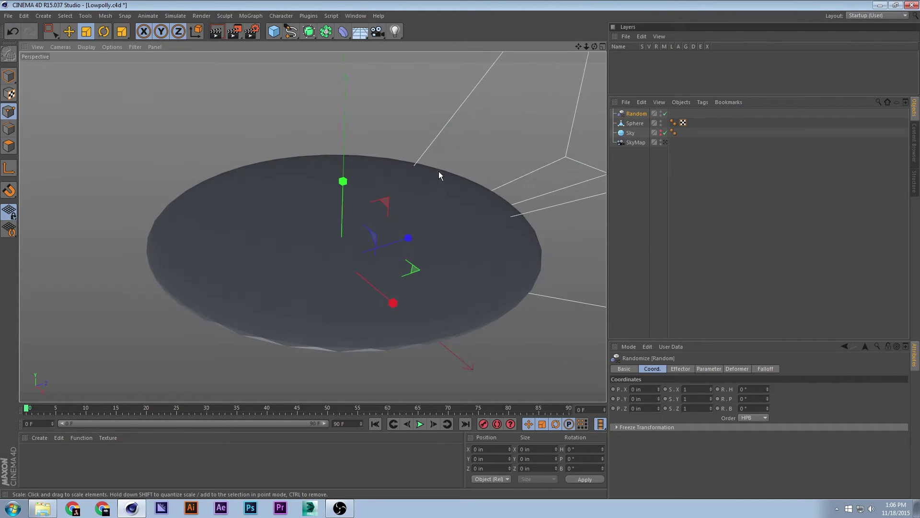
{"action": "left_click", "coordinate": [665, 114]}
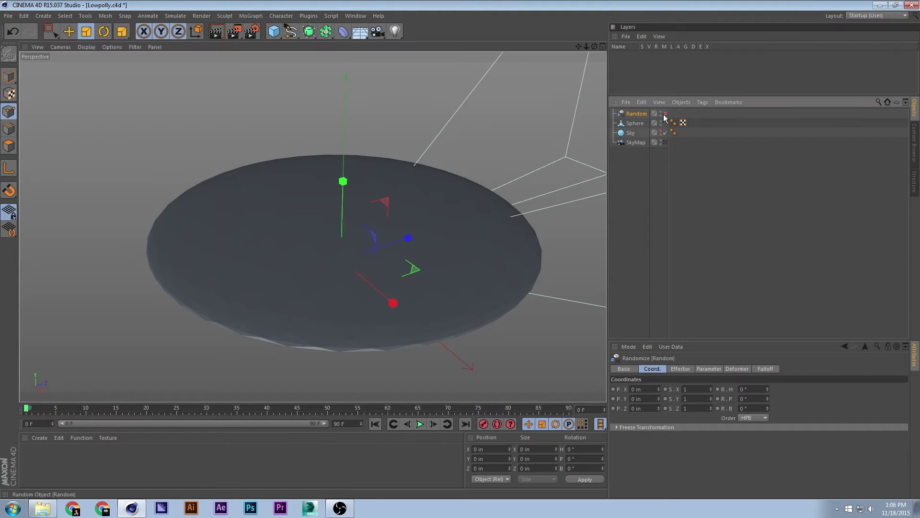
{"action": "left_click", "coordinate": [736, 369]}
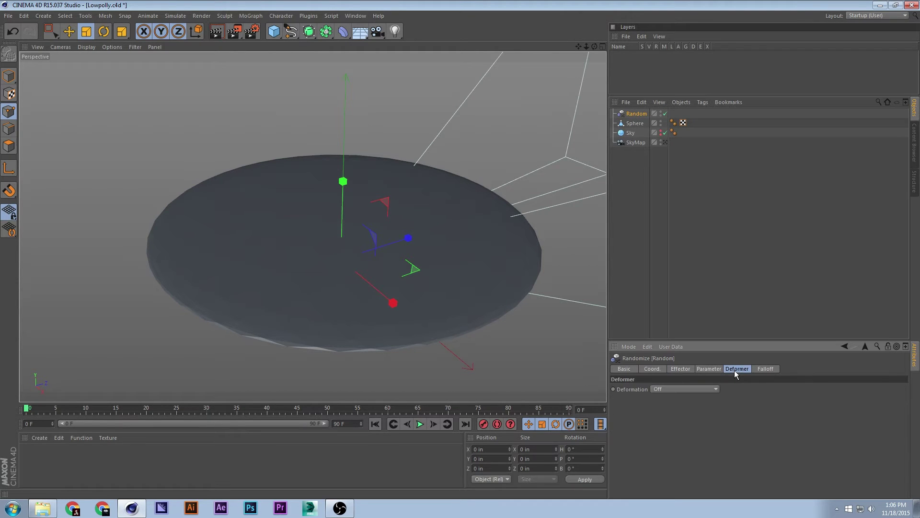
{"action": "left_click", "coordinate": [681, 391]}
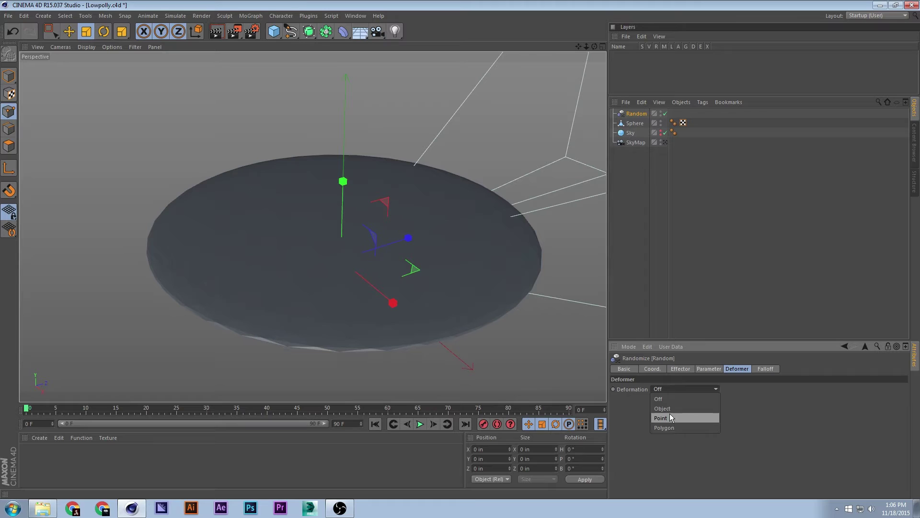
{"action": "left_click", "coordinate": [670, 414]}
{"action": "left_click_drag", "start_coordinate": [637, 114], "coordinate": [637, 122]}
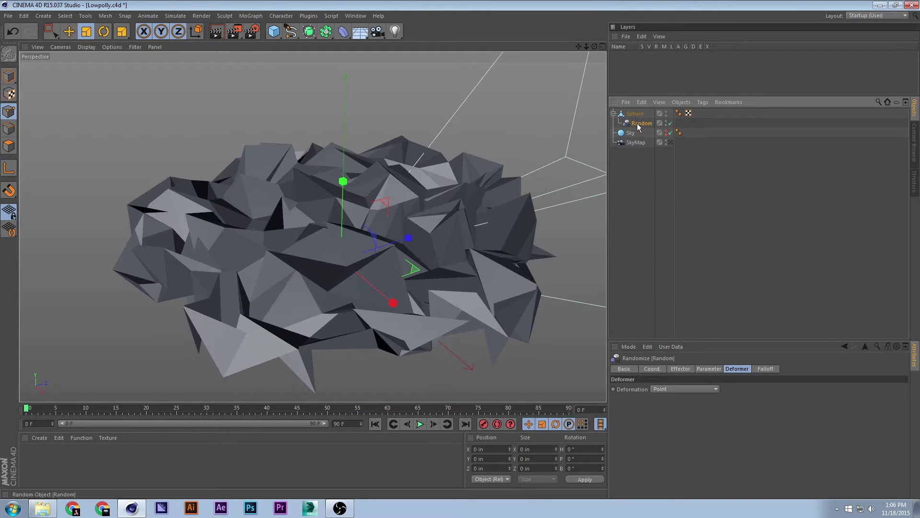
{"action": "left_click_drag", "start_coordinate": [323, 217], "coordinate": [566, 164], "text": "alt"}
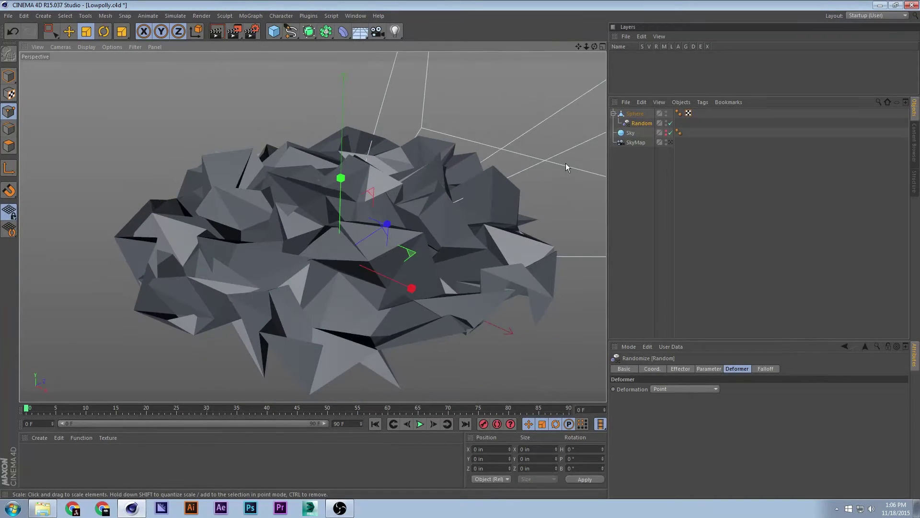
{"action": "left_click", "coordinate": [639, 123]}
{"action": "key", "text": "e"}
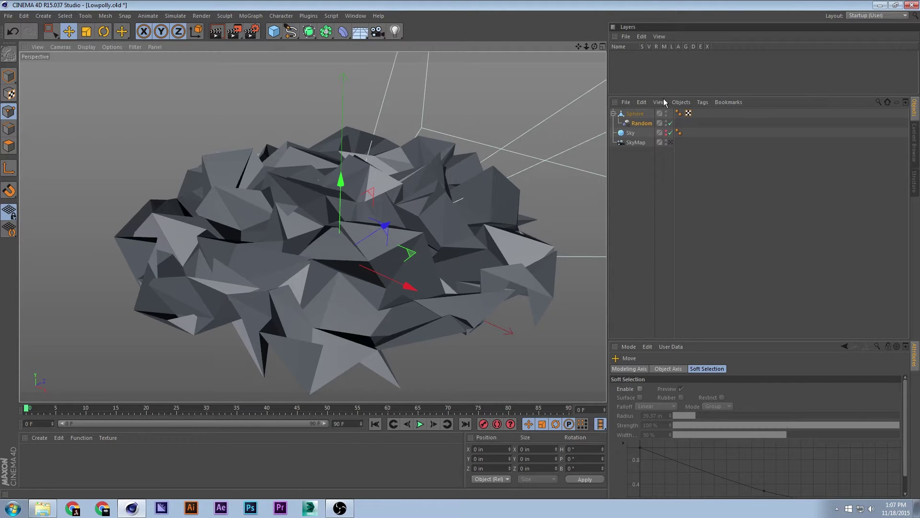
Open the Random effector's position parameters and zero P.X, P.Y and P.Z
{"action": "left_click", "coordinate": [690, 123]}
{"action": "left_click", "coordinate": [680, 369]}
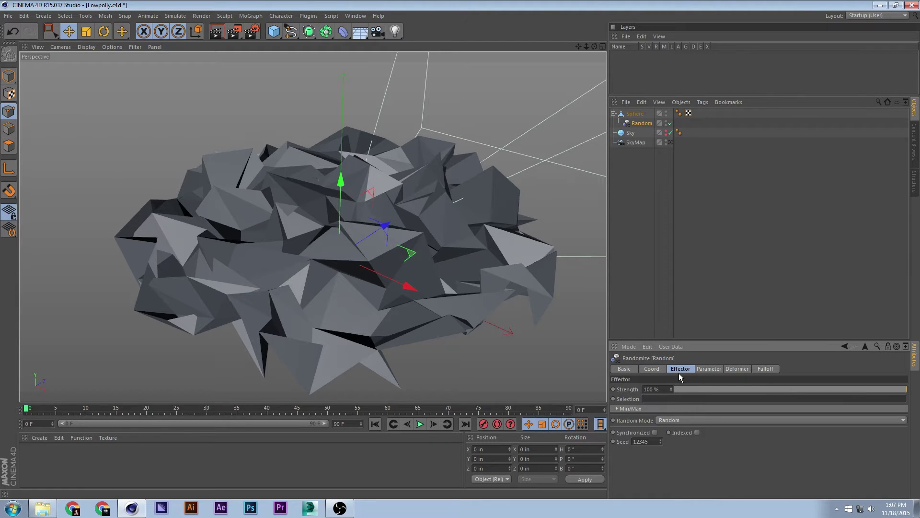
{"action": "left_click", "coordinate": [652, 369]}
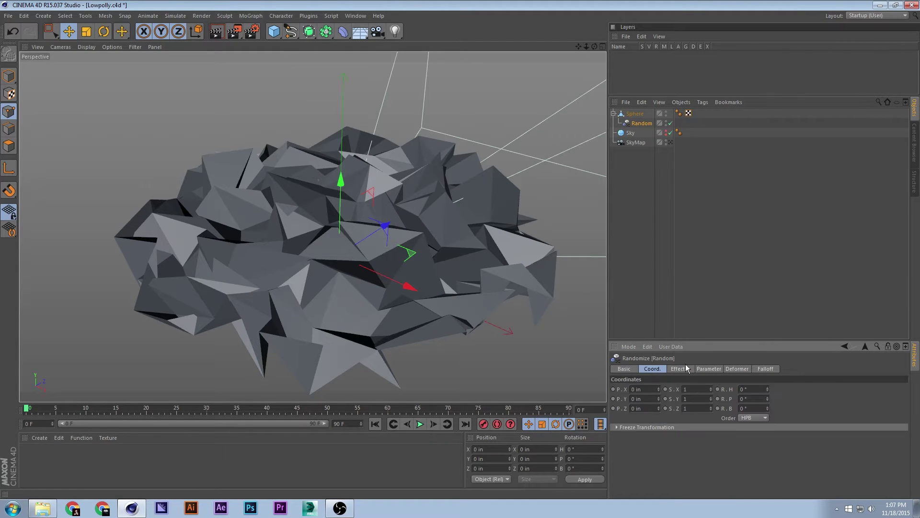
{"action": "left_click", "coordinate": [703, 368]}
{"action": "left_click_drag", "start_coordinate": [687, 340], "coordinate": [700, 172]}
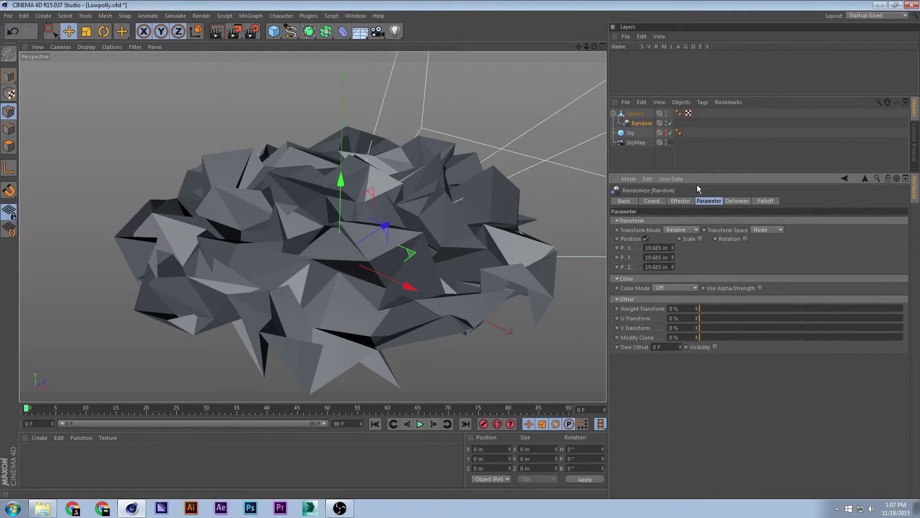
{"action": "left_click_drag", "start_coordinate": [672, 247], "coordinate": [671, 249]}
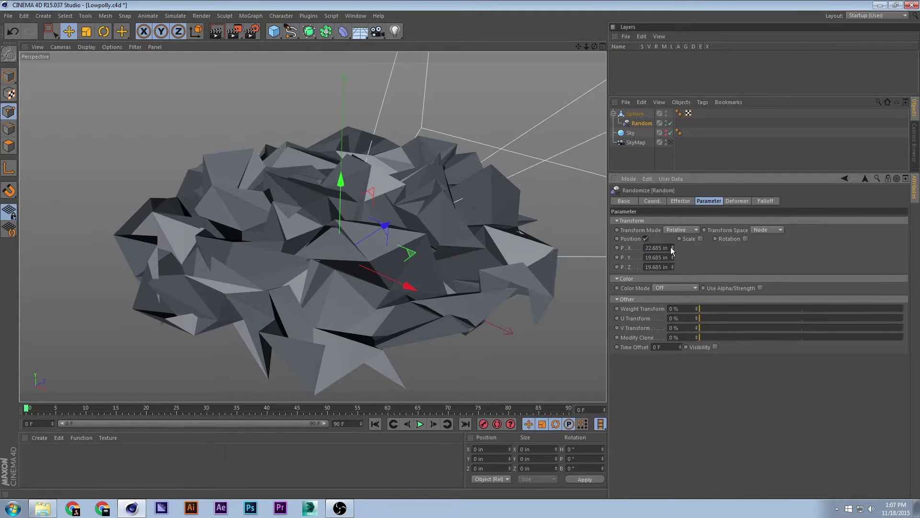
{"action": "double_click", "coordinate": [657, 247]}
{"action": "type", "text": "0"}
{"action": "key", "text": "Return"}
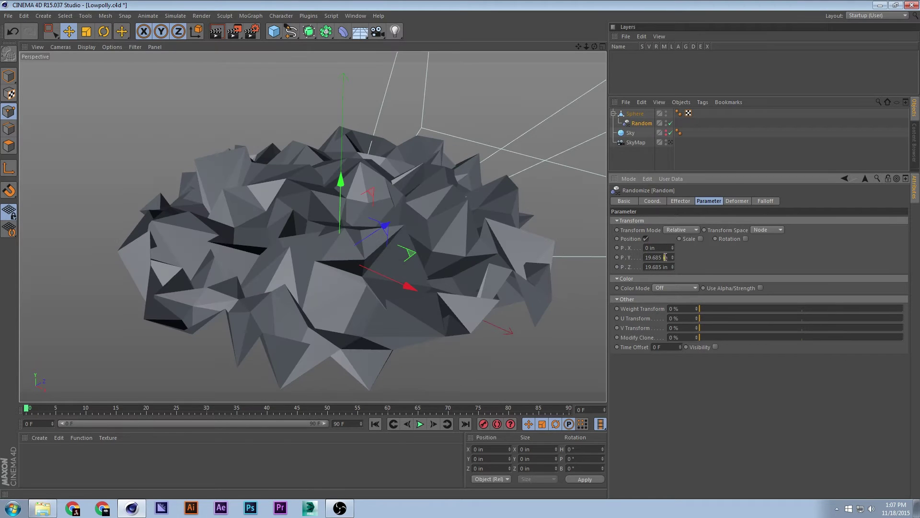
{"action": "double_click", "coordinate": [665, 257]}
{"action": "type", "text": "0"}
{"action": "key", "text": "Return"}
{"action": "double_click", "coordinate": [669, 267]}
{"action": "type", "text": "0"}
{"action": "key", "text": "Return"}
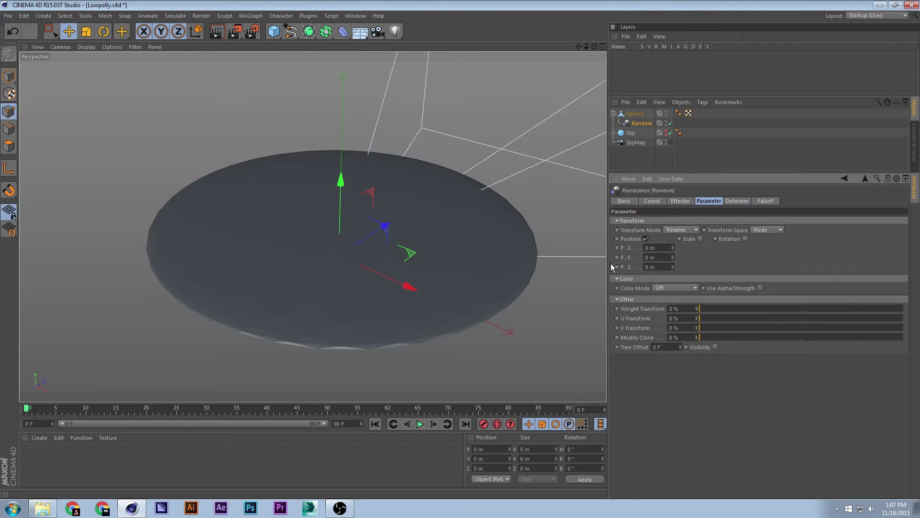
Raise P.Z to 16 in while keeping P.X and P.Y at 0
{"action": "mouse_move", "coordinate": [673, 267]}
{"action": "left_mouse_down"}
{"action": "mouse_move", "coordinate": [691, 249]}
{"action": "mouse_move", "coordinate": [680, 267]}
{"action": "mouse_move", "coordinate": [674, 250]}
{"action": "mouse_move", "coordinate": [672, 260]}
{"action": "left_mouse_up"}
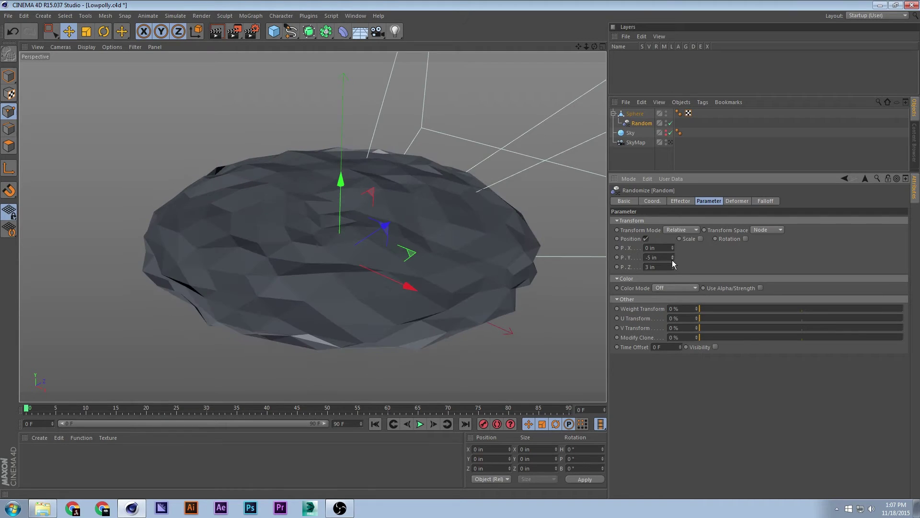
{"action": "left_click", "coordinate": [669, 258]}
{"action": "type", "text": "0"}
{"action": "key", "text": "Return"}
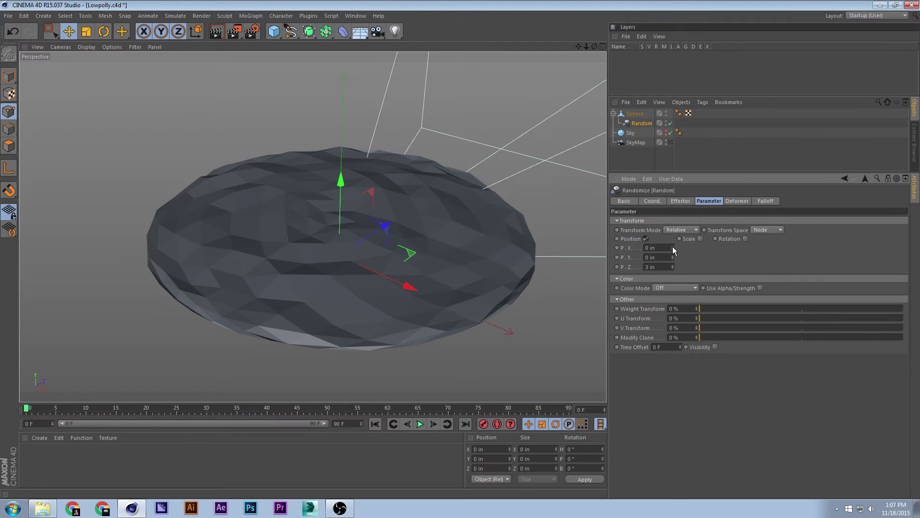
{"action": "left_click", "coordinate": [672, 248]}
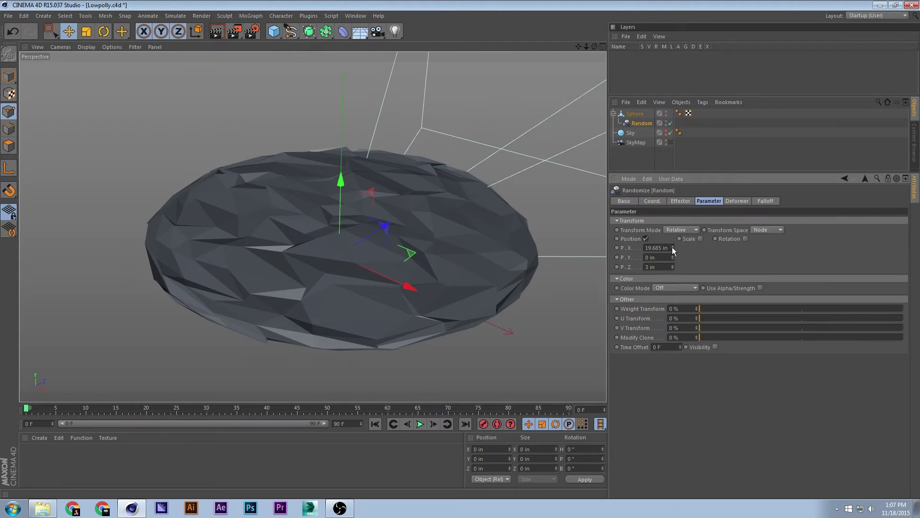
{"action": "key", "text": "ctrl+z"}
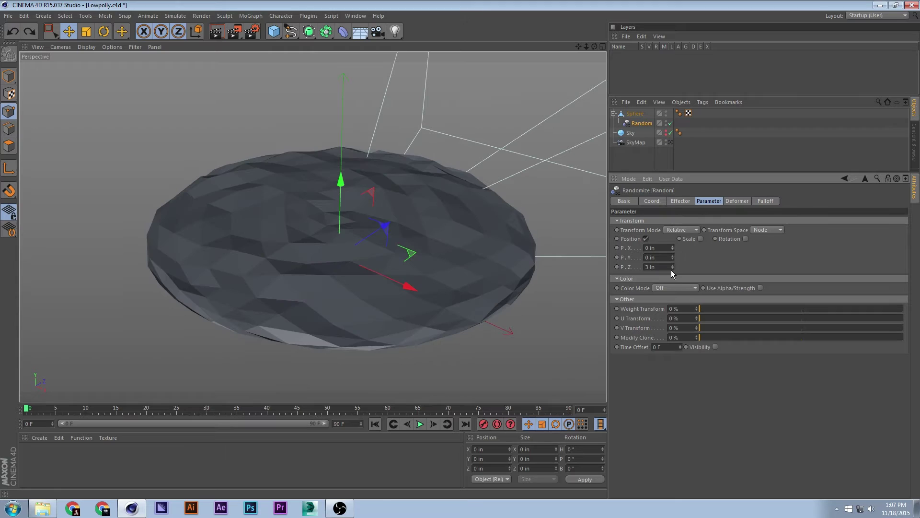
{"action": "left_click_drag", "start_coordinate": [672, 267], "coordinate": [672, 267]}
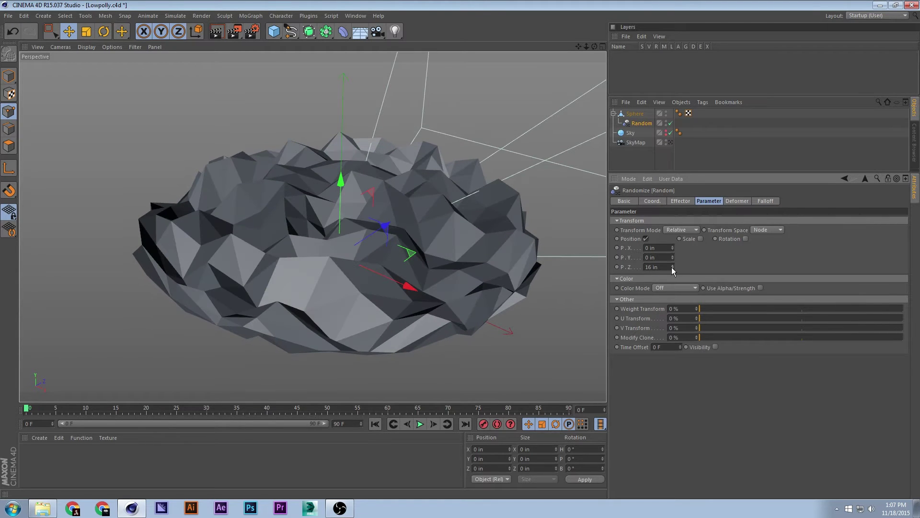
{"action": "left_click_drag", "start_coordinate": [421, 273], "coordinate": [432, 213], "text": "alt"}
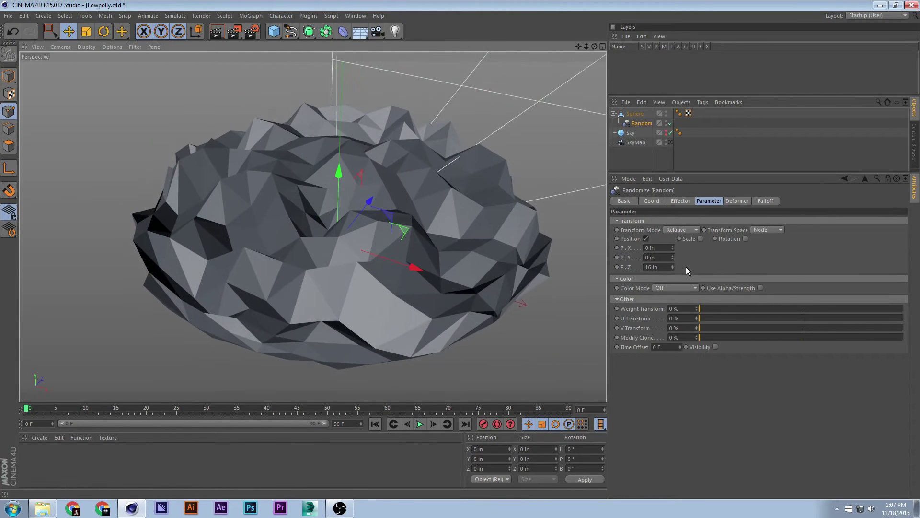
{"action": "mouse_move", "coordinate": [673, 267]}
{"action": "left_mouse_down"}
{"action": "mouse_move", "coordinate": [672, 259]}
{"action": "mouse_move", "coordinate": [672, 266]}
{"action": "left_mouse_up"}
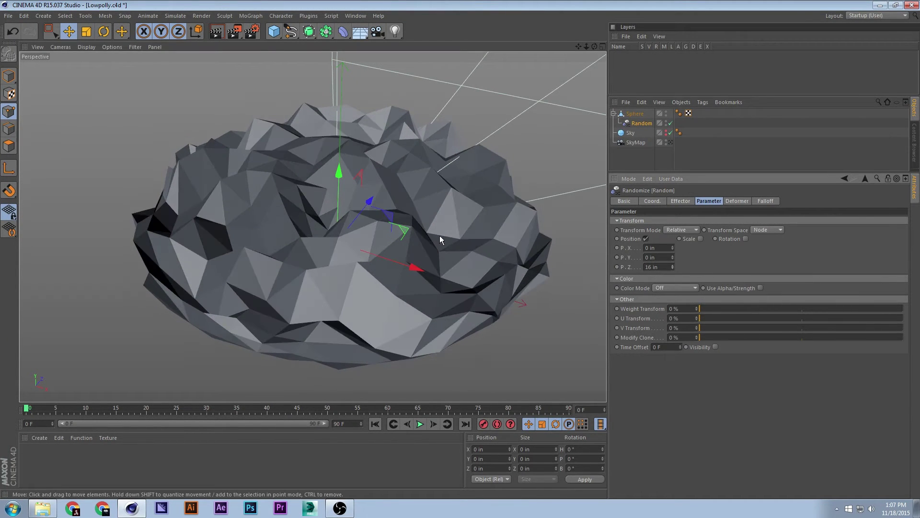
{"action": "left_click_drag", "start_coordinate": [441, 238], "coordinate": [418, 231], "text": "alt"}
Save the scene and lower the Random effector's Strength to 46%
{"action": "key", "text": "ctrl+s"}
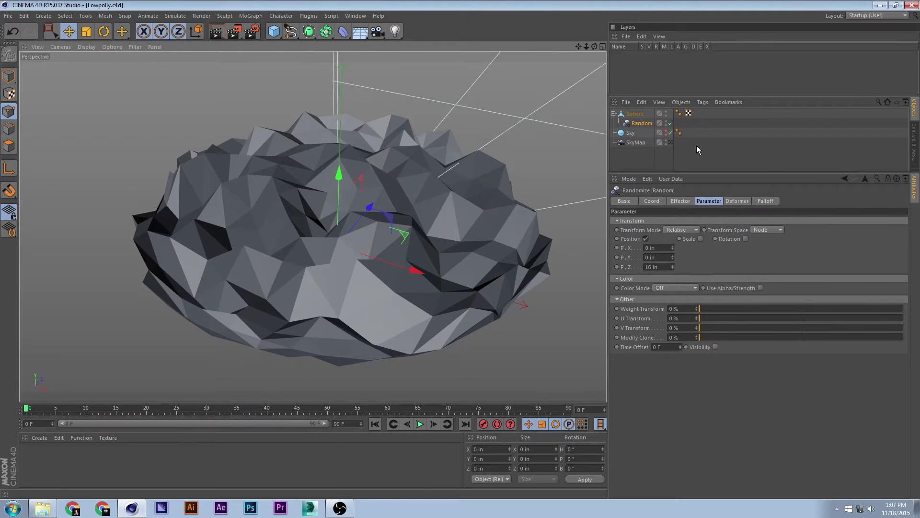
{"action": "left_click", "coordinate": [640, 124]}
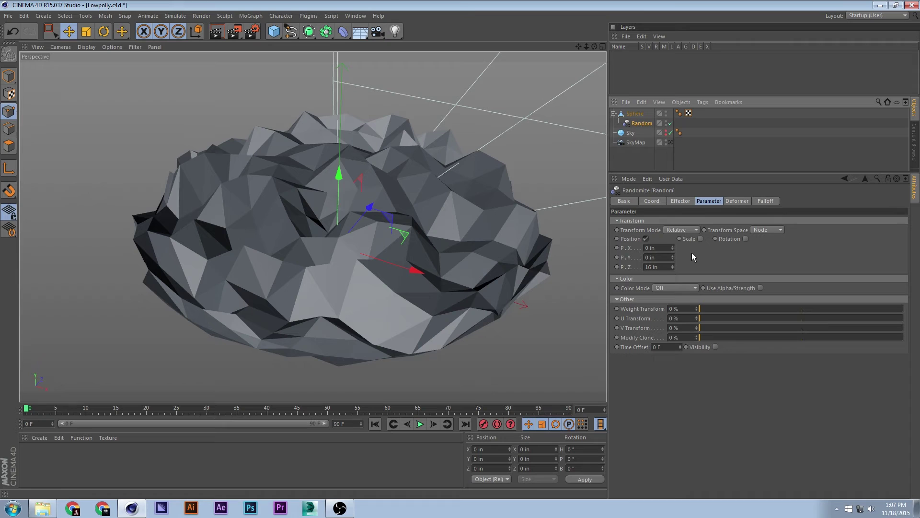
{"action": "left_click", "coordinate": [734, 201]}
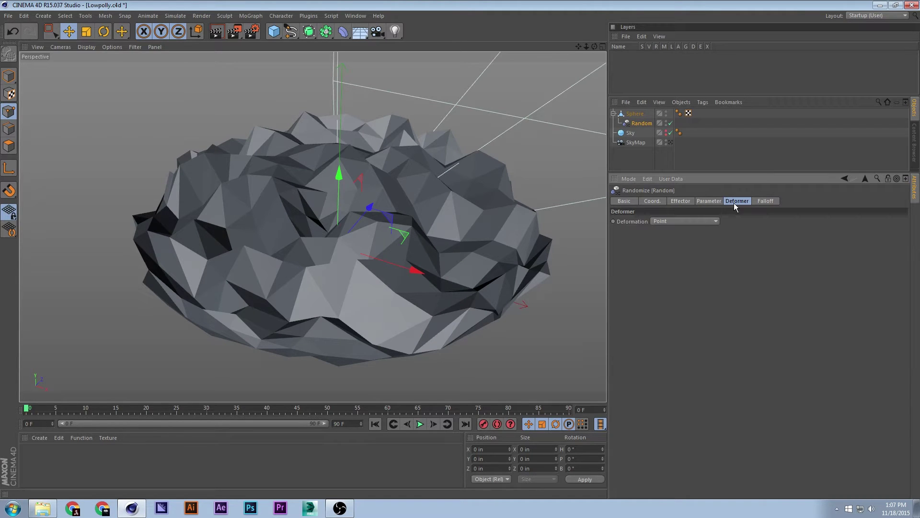
{"action": "left_click", "coordinate": [677, 202]}
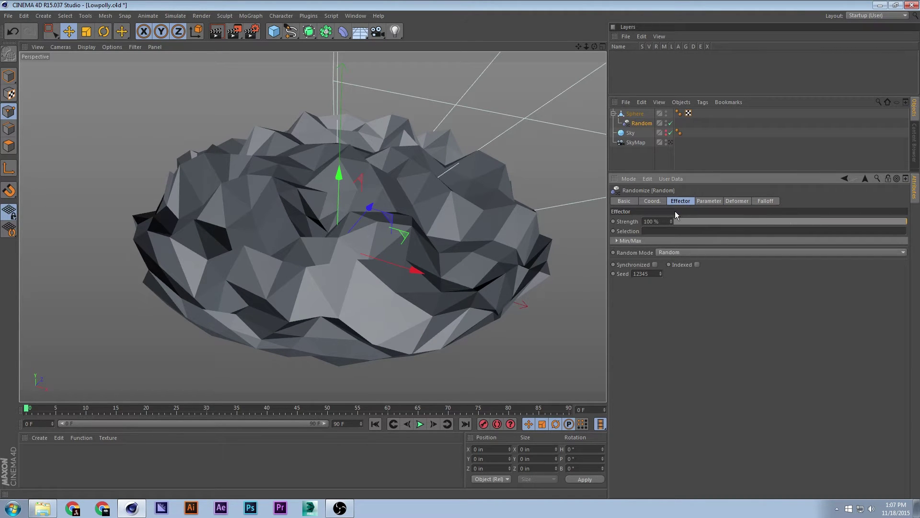
{"action": "mouse_move", "coordinate": [673, 221]}
{"action": "left_mouse_down"}
{"action": "mouse_move", "coordinate": [633, 222]}
{"action": "mouse_move", "coordinate": [673, 220]}
{"action": "left_mouse_up"}
{"action": "left_click", "coordinate": [703, 201]}
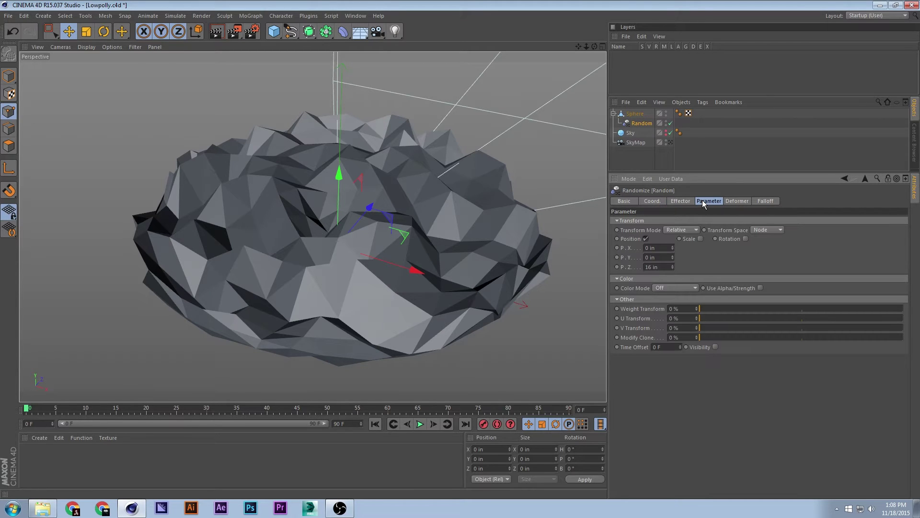
Set the Random effector's falloff Shape to Capsule
{"action": "left_click", "coordinate": [768, 202]}
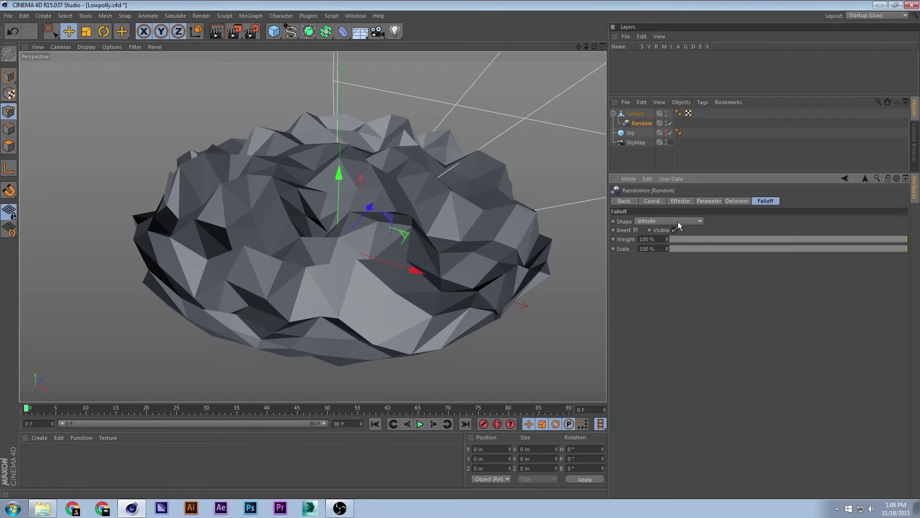
{"action": "left_click", "coordinate": [654, 220]}
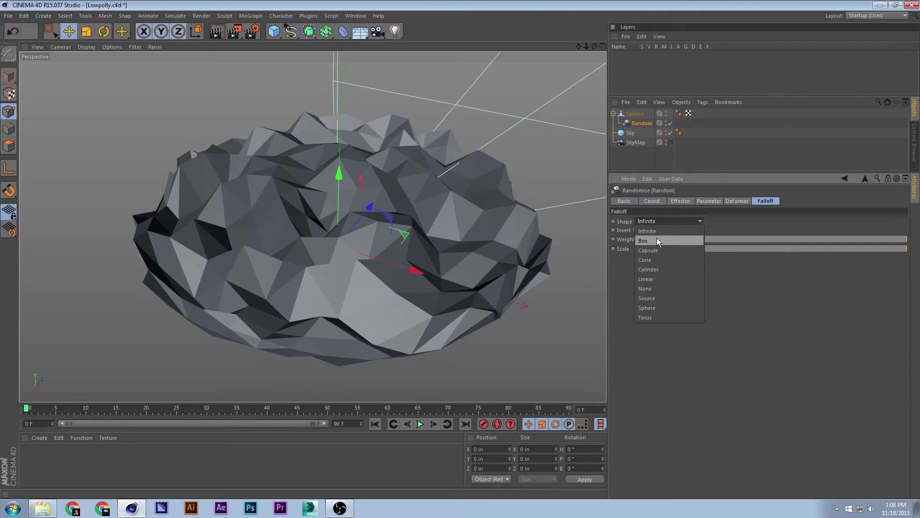
{"action": "left_click", "coordinate": [662, 269]}
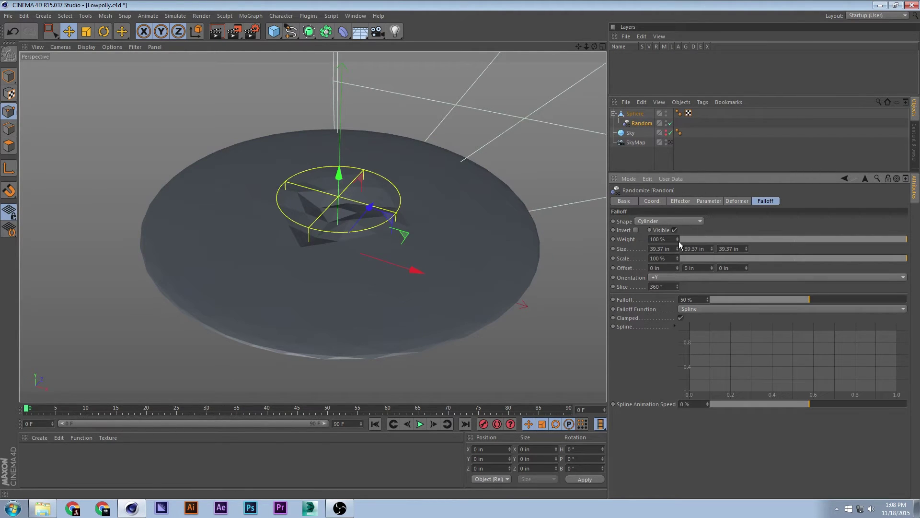
{"action": "left_click", "coordinate": [670, 221]}
{"action": "left_click", "coordinate": [660, 249]}
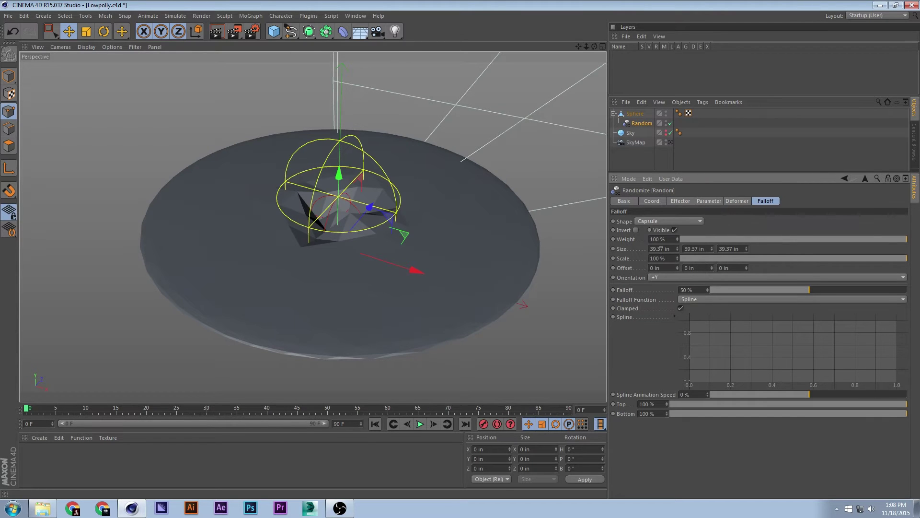
{"action": "left_click_drag", "start_coordinate": [395, 253], "coordinate": [396, 258], "text": "alt"}
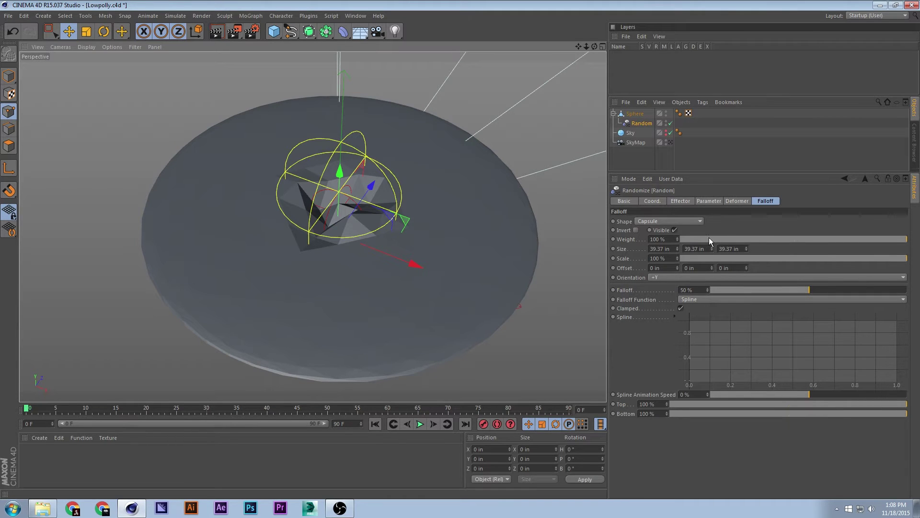
Widen the Capsule falloff to 79.37 in on X and rotate it -90° in H
{"action": "left_click_drag", "start_coordinate": [677, 248], "coordinate": [632, 240]}
{"action": "key", "text": "r"}
{"action": "left_click_drag", "start_coordinate": [371, 230], "coordinate": [406, 118]}
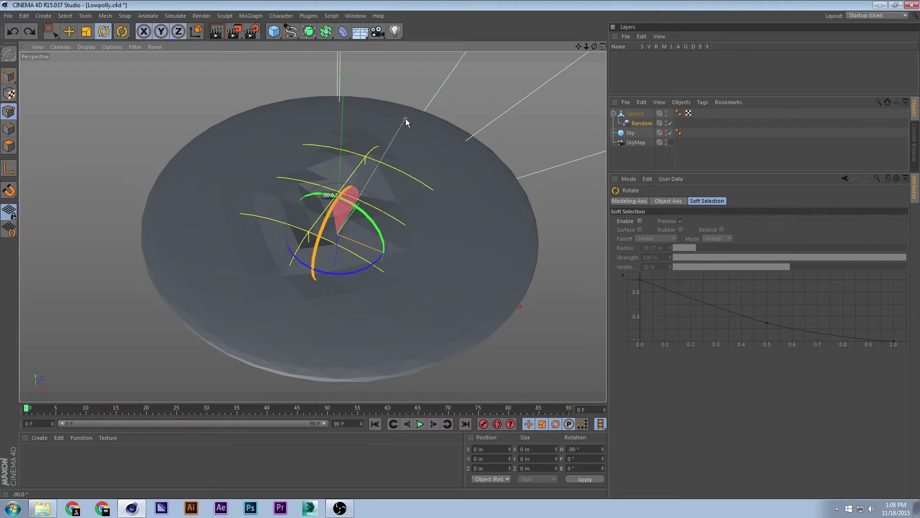
Resize the Capsule falloff to 89.37 × 46.37 × 74.37 in
{"action": "key", "text": "e"}
{"action": "left_click_drag", "start_coordinate": [406, 209], "coordinate": [383, 161], "text": "alt"}
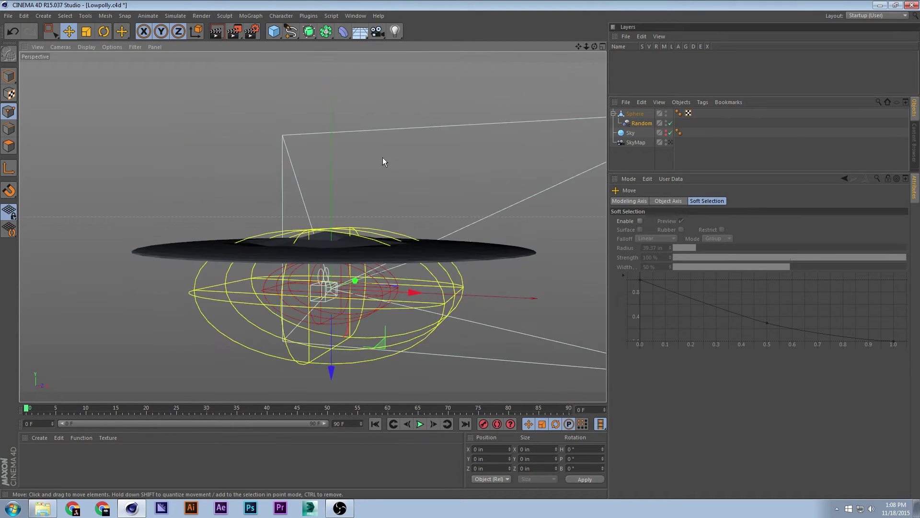
{"action": "left_click_drag", "start_coordinate": [339, 354], "coordinate": [358, 263], "text": "alt"}
{"action": "left_click_drag", "start_coordinate": [361, 209], "coordinate": [361, 217], "text": "alt"}
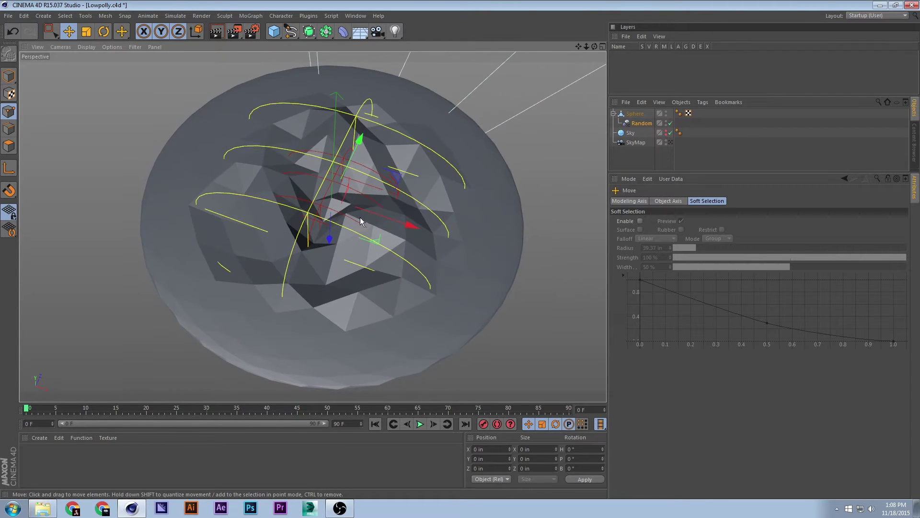
{"action": "left_click", "coordinate": [642, 124]}
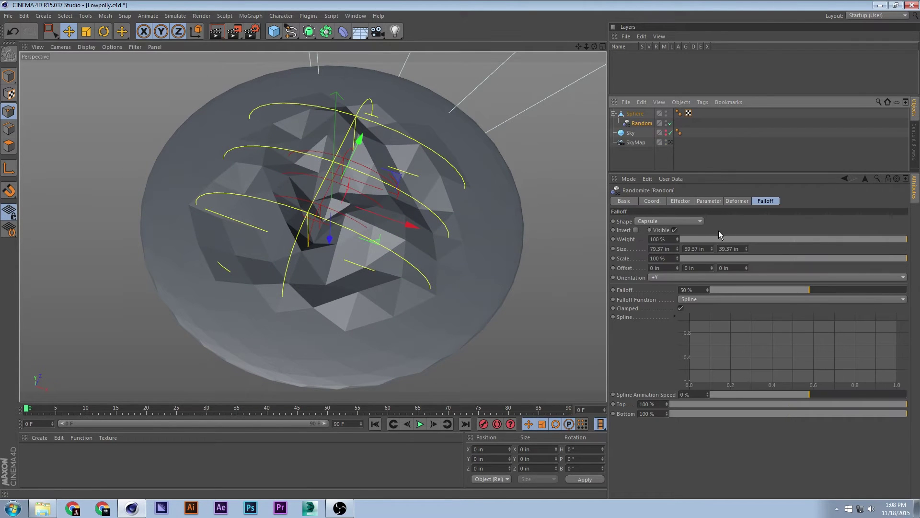
{"action": "left_click_drag", "start_coordinate": [711, 250], "coordinate": [744, 248]}
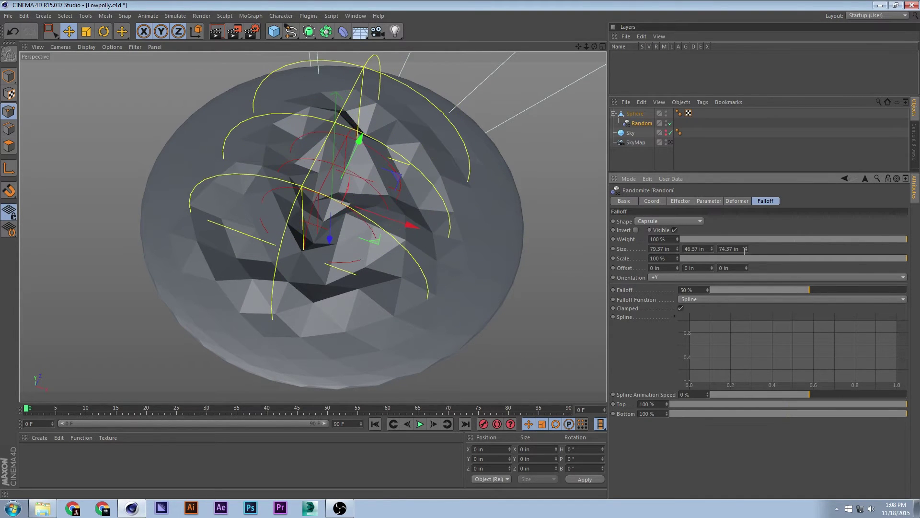
{"action": "key", "text": "ctrl+z"}
{"action": "left_click_drag", "start_coordinate": [677, 249], "coordinate": [677, 241]}
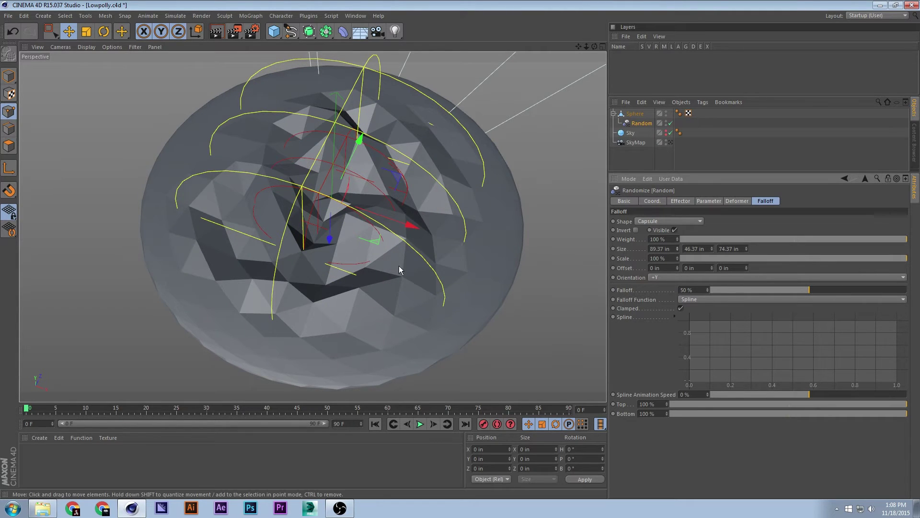
Test a smaller Falloff percentage, then restore it to 50%
{"action": "left_click_drag", "start_coordinate": [398, 266], "coordinate": [379, 126], "text": "alt"}
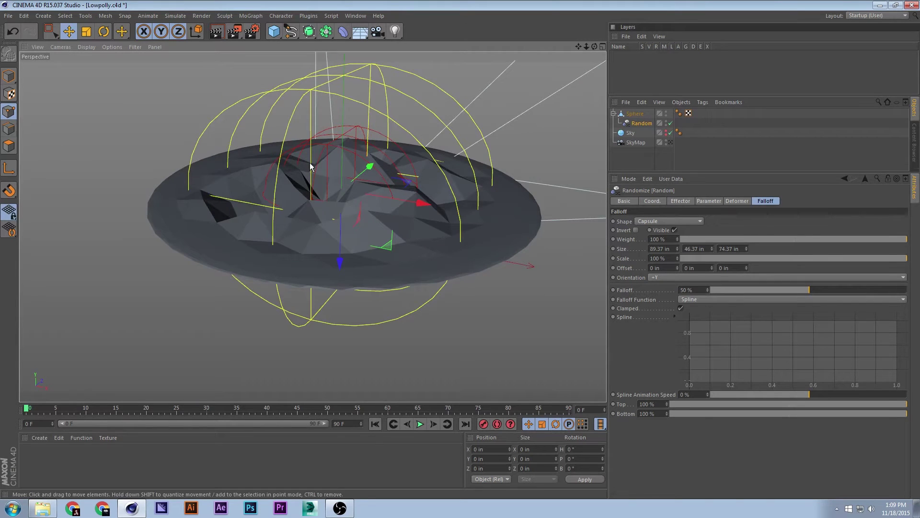
{"action": "left_click_drag", "start_coordinate": [357, 190], "coordinate": [357, 211], "text": "alt"}
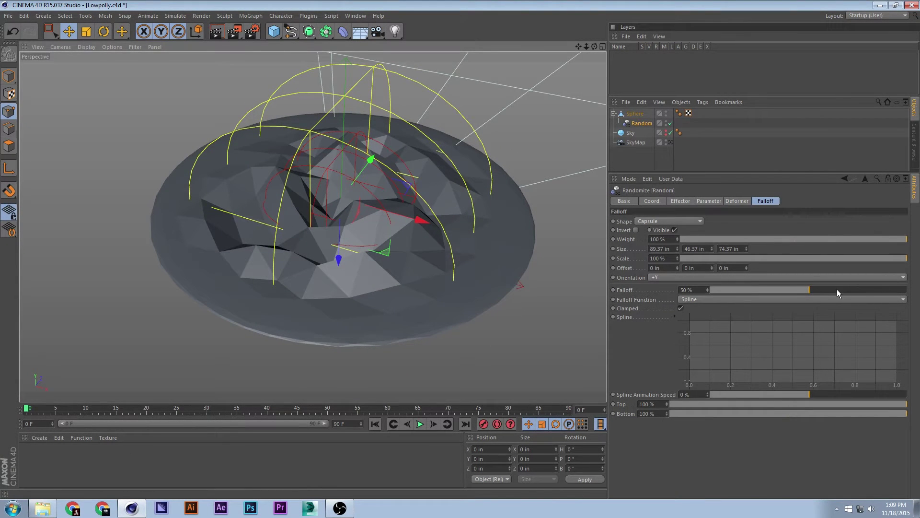
{"action": "left_click_drag", "start_coordinate": [811, 289], "coordinate": [720, 294]}
{"action": "key", "text": "ctrl+z"}
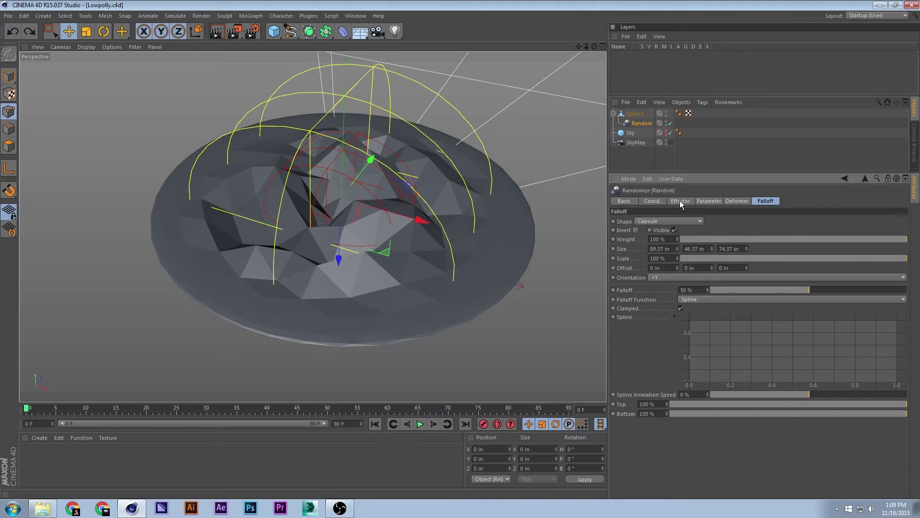
Raise the Random effector's Strength to 297% and set its Seed to 12343
{"action": "left_click_drag", "start_coordinate": [334, 201], "coordinate": [353, 332], "text": "alt"}
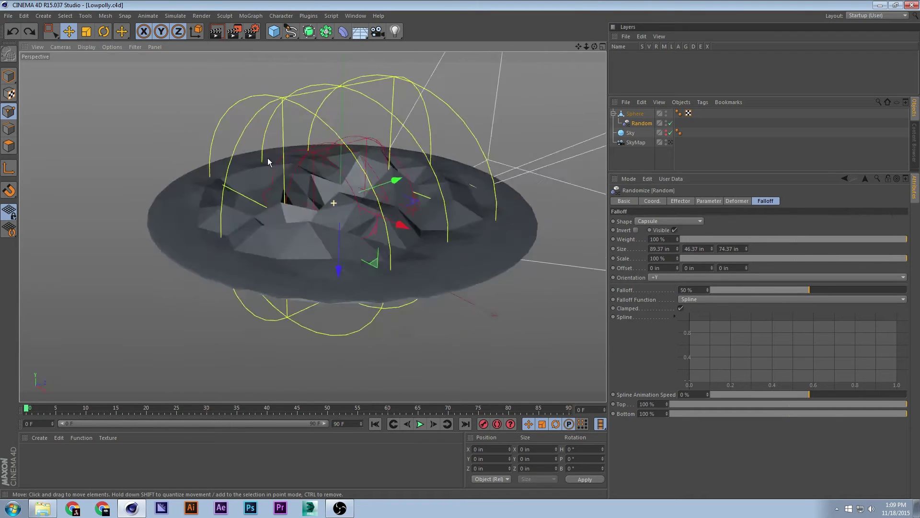
{"action": "left_click_drag", "start_coordinate": [267, 157], "coordinate": [307, 159], "text": "alt"}
{"action": "left_click", "coordinate": [679, 200]}
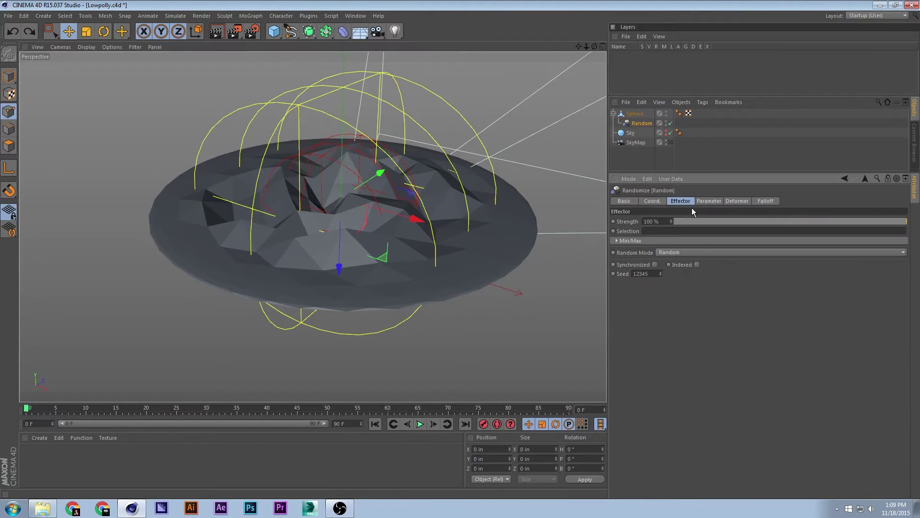
{"action": "left_click_drag", "start_coordinate": [670, 221], "coordinate": [748, 220]}
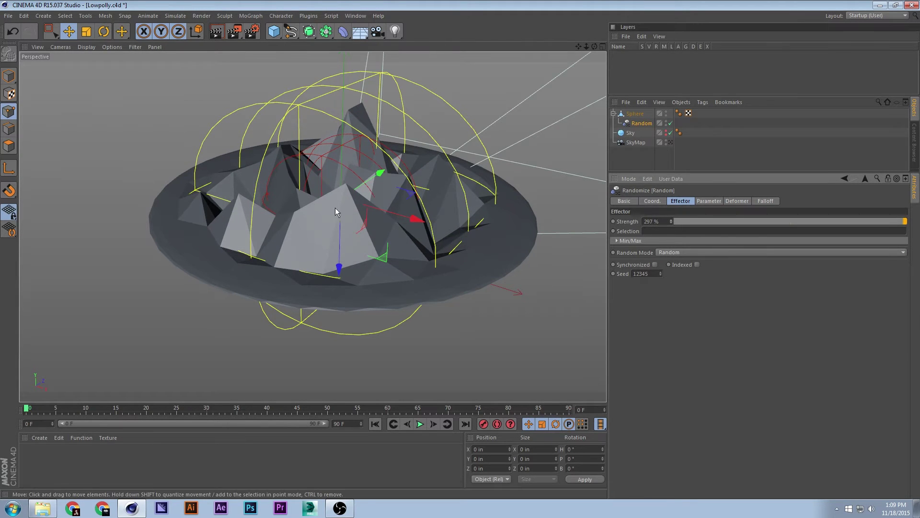
{"action": "left_click_drag", "start_coordinate": [336, 208], "coordinate": [421, 259], "text": "alt"}
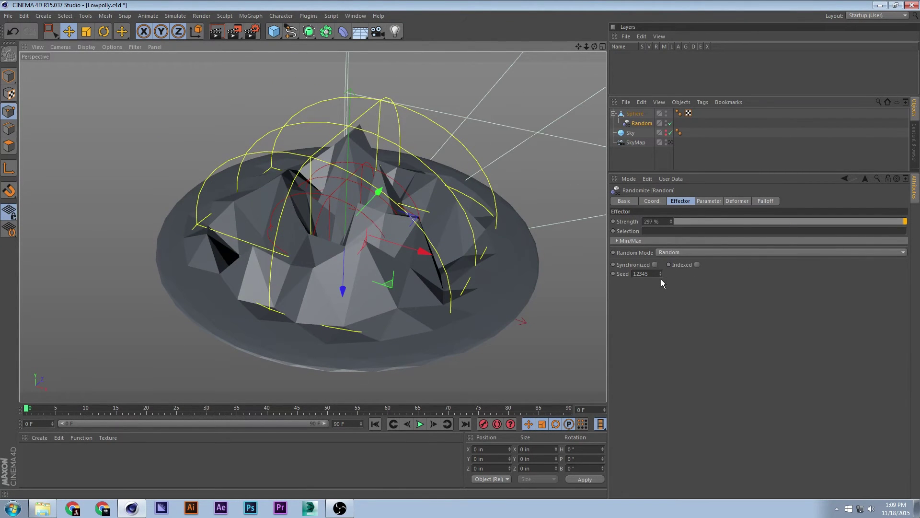
{"action": "left_click_drag", "start_coordinate": [662, 275], "coordinate": [662, 274]}
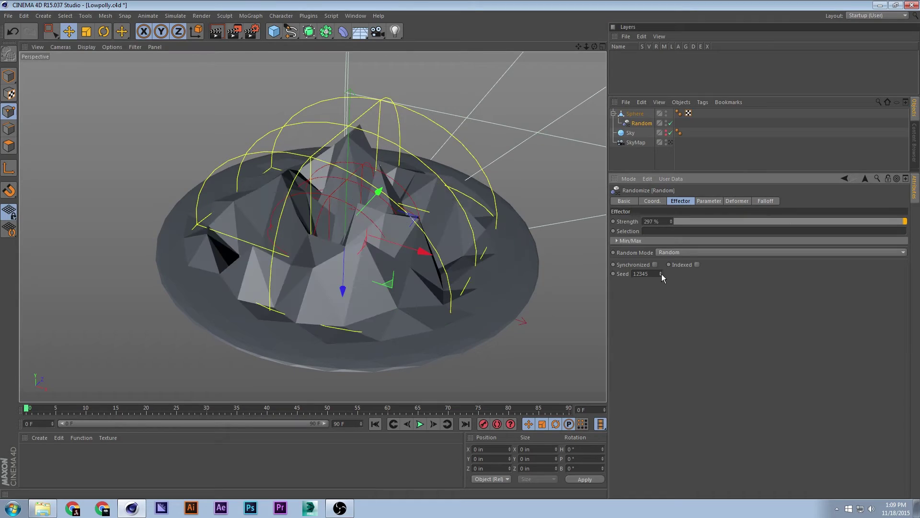
{"action": "left_click", "coordinate": [662, 274]}
{"action": "left_click", "coordinate": [662, 274]}
{"action": "left_click_drag", "start_coordinate": [422, 250], "coordinate": [424, 156], "text": "alt"}
Select the Sphere in Polygons mode and save the scene
{"action": "scroll", "coordinate": [424, 157], "scroll_direction": "up", "scroll_amount": 1}
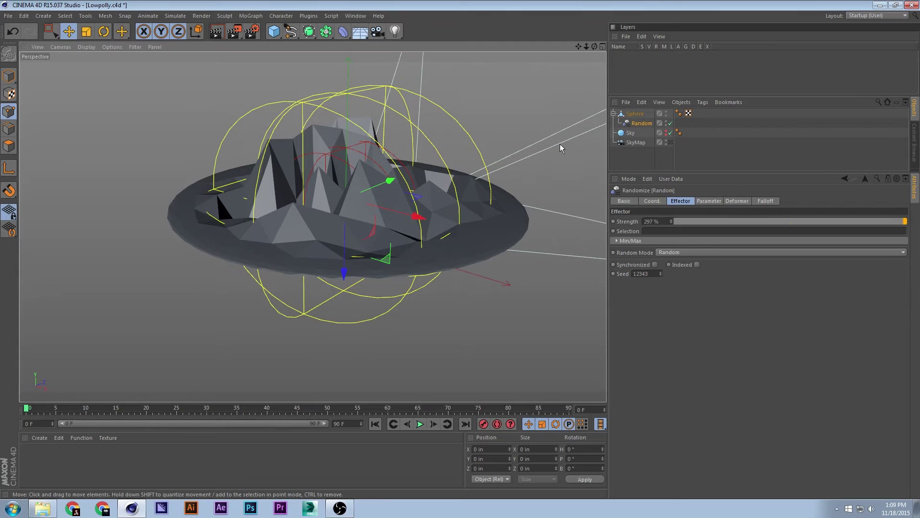
{"action": "left_click", "coordinate": [635, 113]}
{"action": "left_click", "coordinate": [666, 121]}
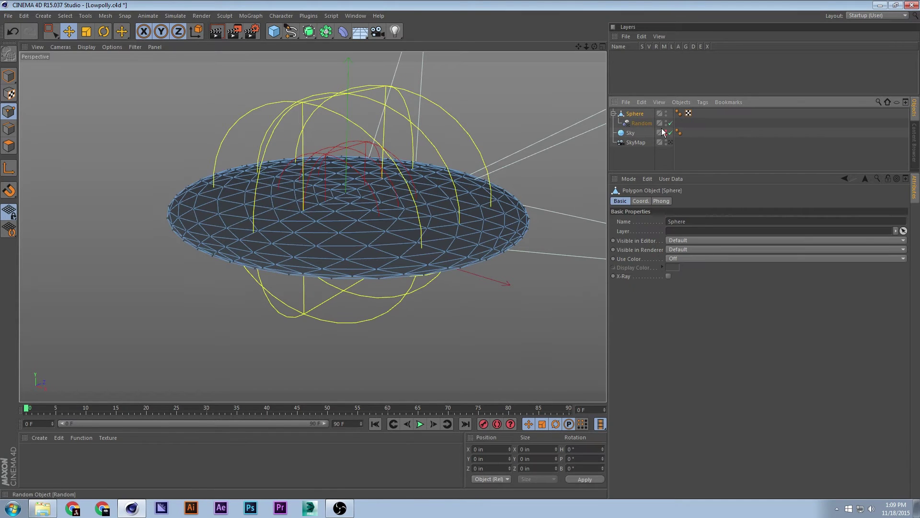
{"action": "left_click", "coordinate": [9, 128]}
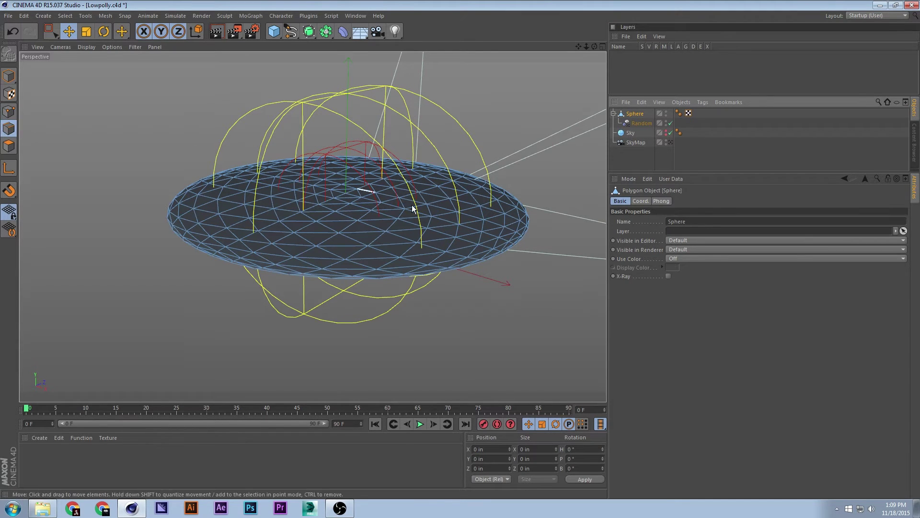
{"action": "scroll", "coordinate": [473, 277], "scroll_direction": "up", "scroll_amount": 6}
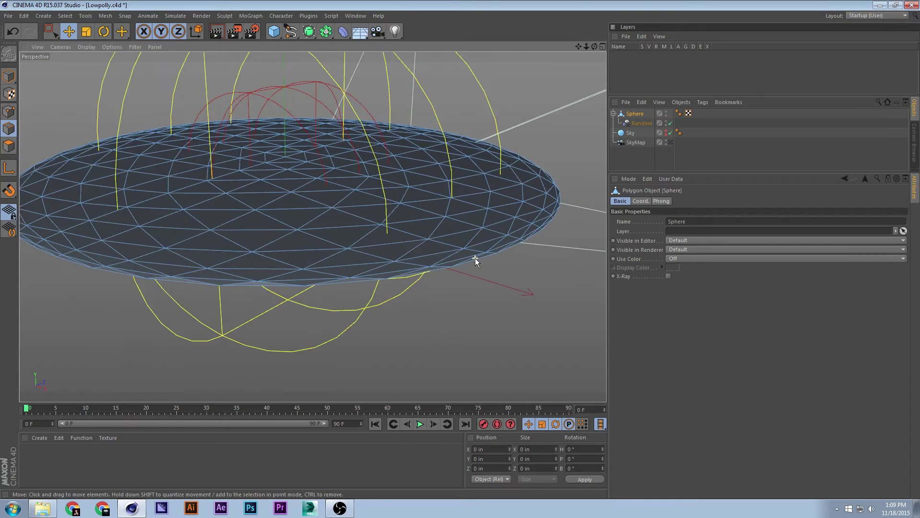
{"action": "scroll", "coordinate": [476, 258], "scroll_direction": "down", "scroll_amount": 5}
{"action": "scroll", "coordinate": [487, 257], "scroll_direction": "up", "scroll_amount": 3}
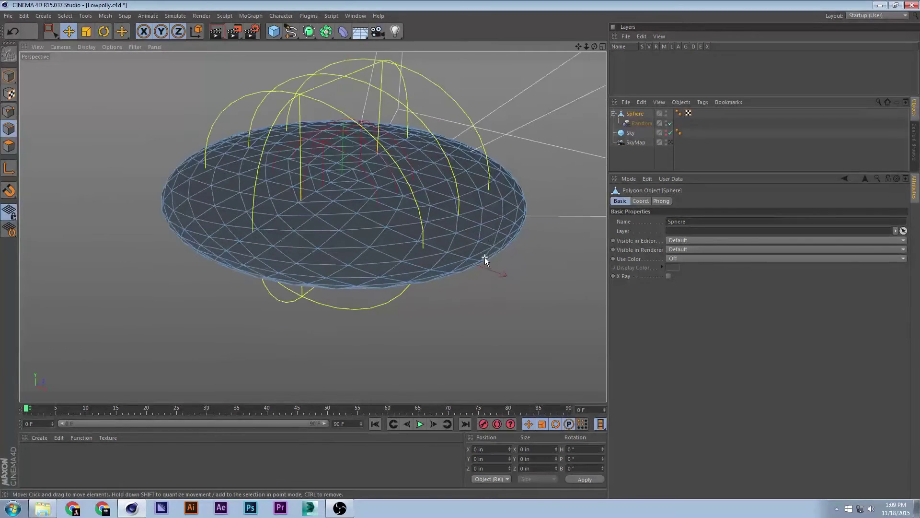
{"action": "key", "text": "ctrl+s"}
Use Outline Selection to select the disc's outer rim edge loop
{"action": "left_click", "coordinate": [70, 14]}
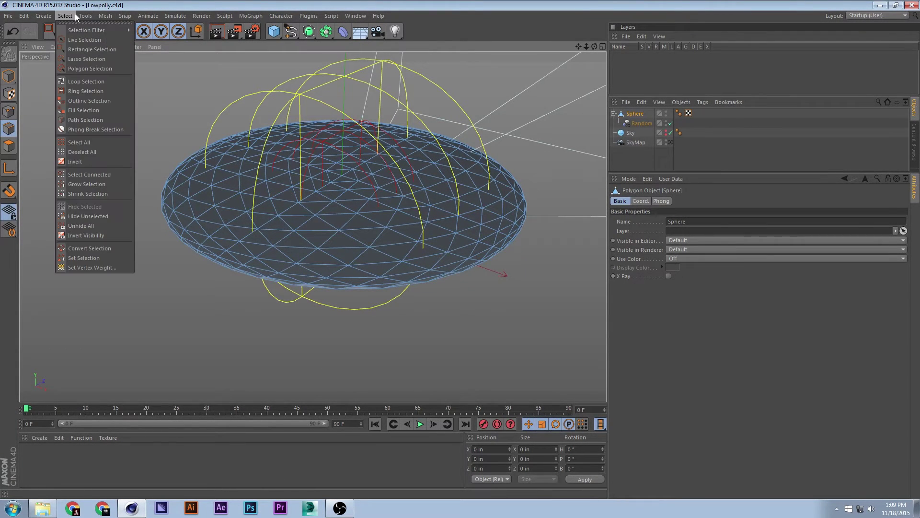
{"action": "left_click", "coordinate": [93, 101]}
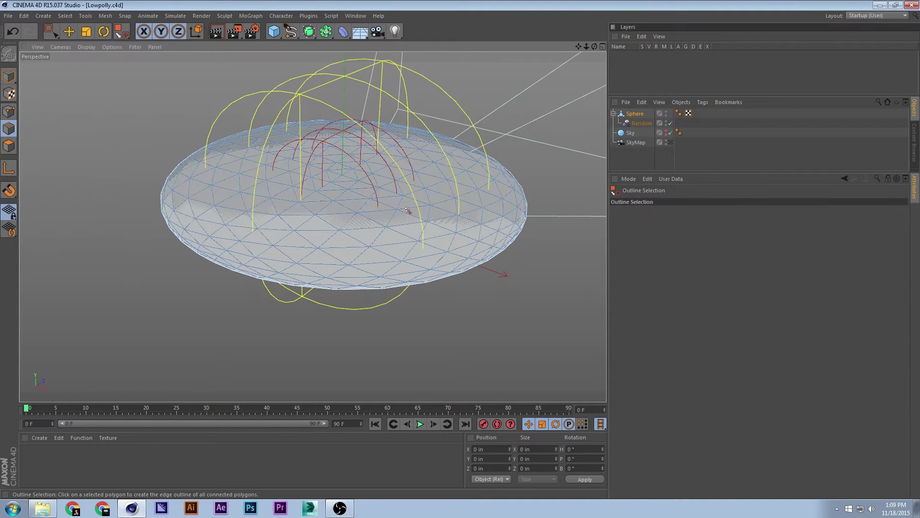
{"action": "left_click", "coordinate": [485, 261]}
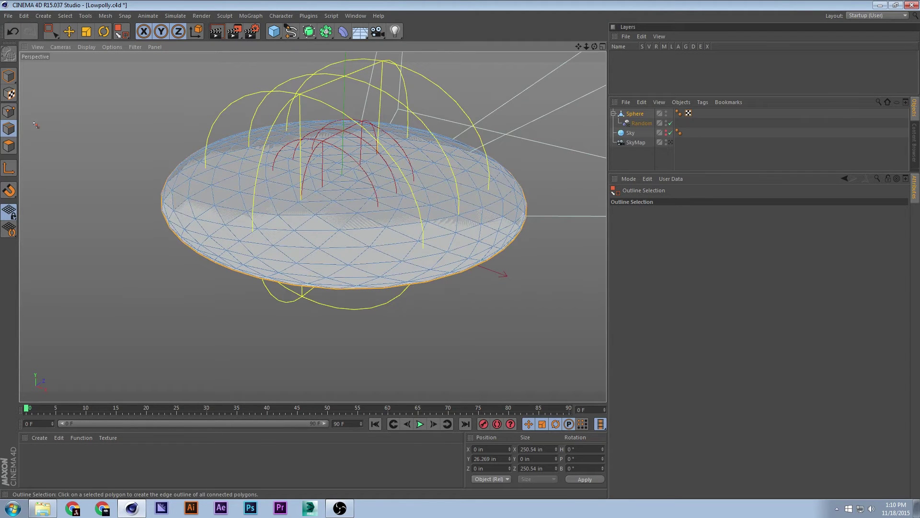
{"action": "right_click", "coordinate": [263, 119]}
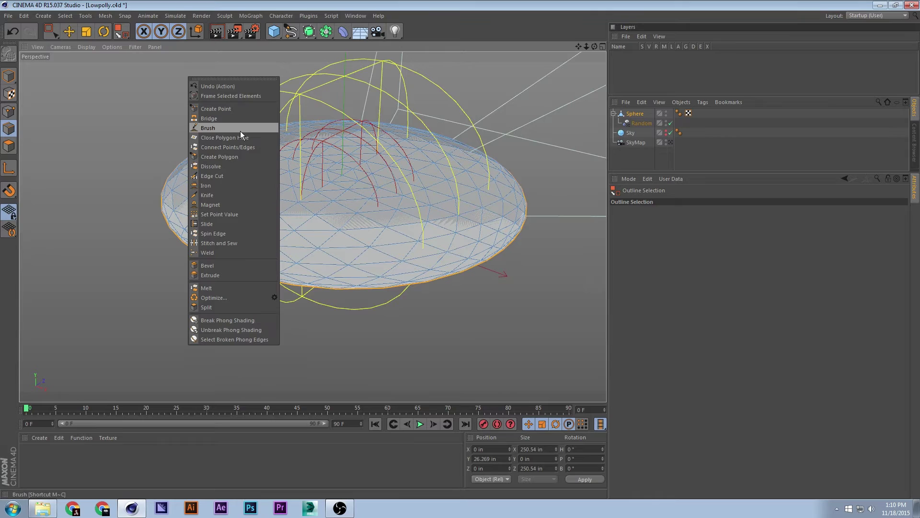
Extrude the selected rim outward into a flared band
{"action": "left_click", "coordinate": [239, 275]}
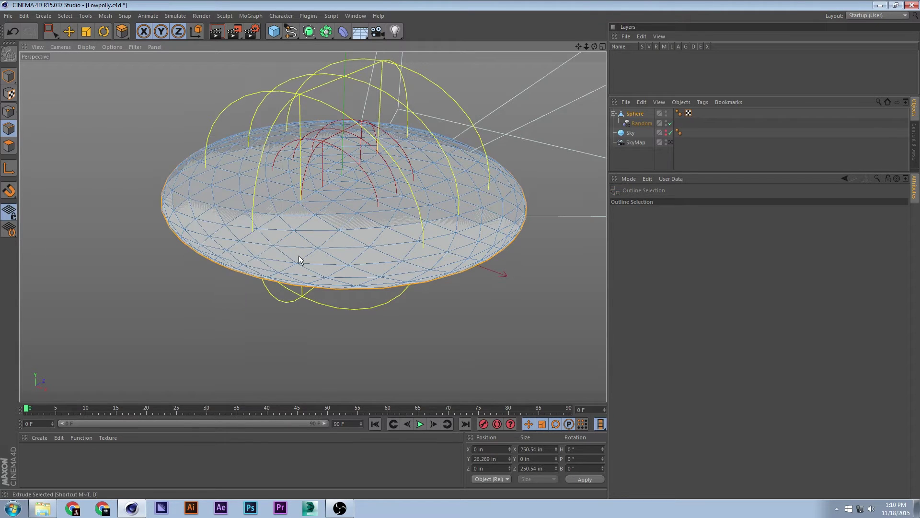
{"action": "left_click_drag", "start_coordinate": [546, 270], "coordinate": [605, 272]}
{"action": "left_click_drag", "start_coordinate": [527, 226], "coordinate": [504, 196], "text": "alt"}
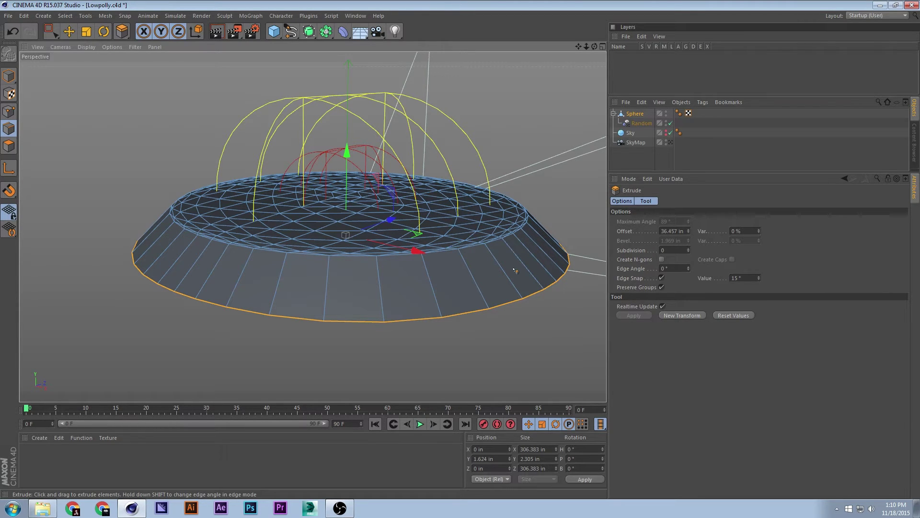
{"action": "mouse_move", "coordinate": [346, 154]}
{"action": "left_mouse_down"}
{"action": "mouse_move", "coordinate": [342, 181]}
{"action": "mouse_move", "coordinate": [345, 155]}
{"action": "left_mouse_up"}
{"action": "key", "text": "r"}
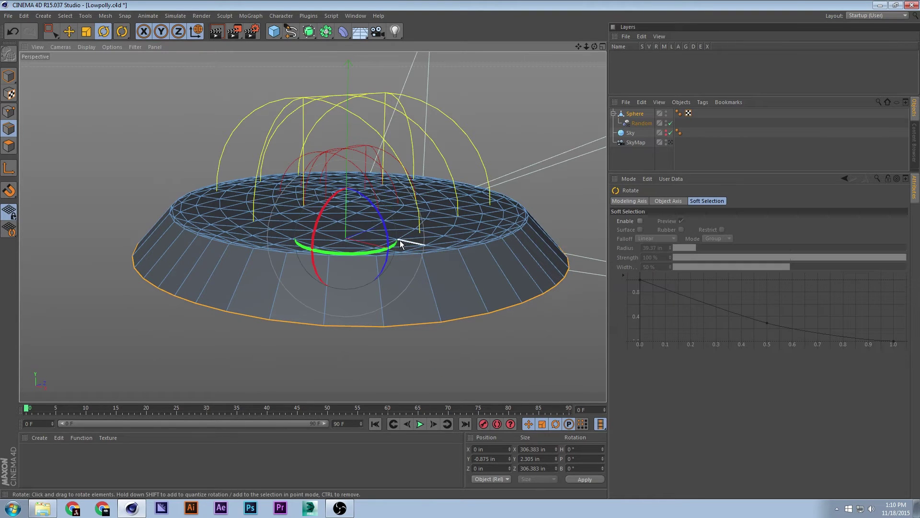
Scale the extruded rim inward slightly and raise it to about 12 in
{"action": "key", "text": "t"}
{"action": "left_click_drag", "start_coordinate": [411, 238], "coordinate": [375, 232]}
{"action": "key", "text": "e"}
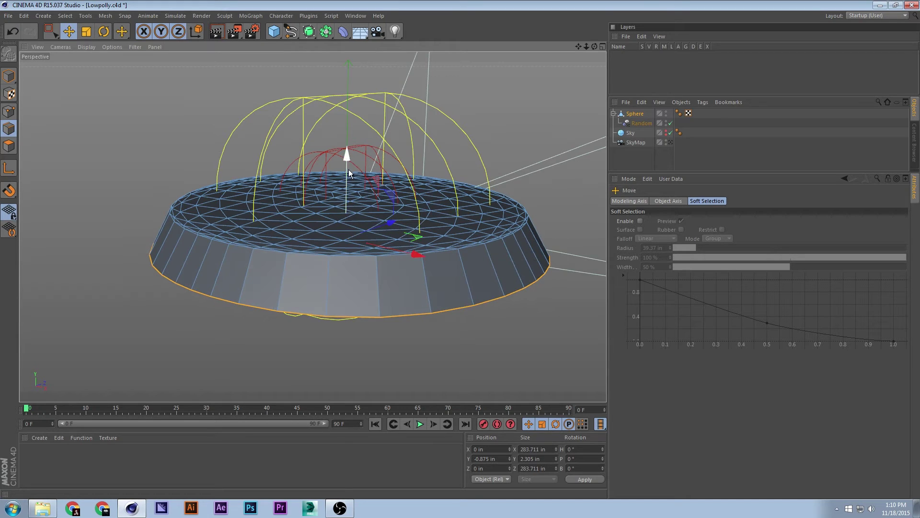
{"action": "left_click_drag", "start_coordinate": [349, 169], "coordinate": [347, 143]}
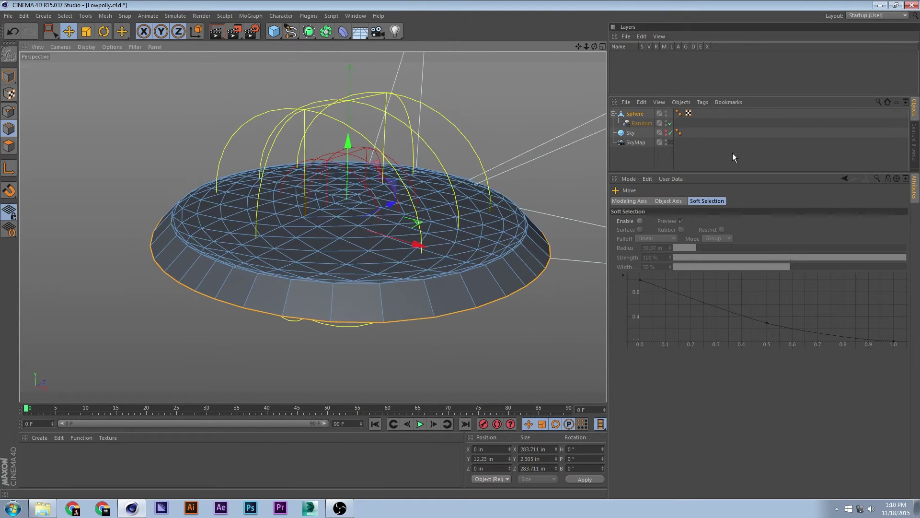
{"action": "left_click_drag", "start_coordinate": [373, 190], "coordinate": [422, 191], "text": "alt"}
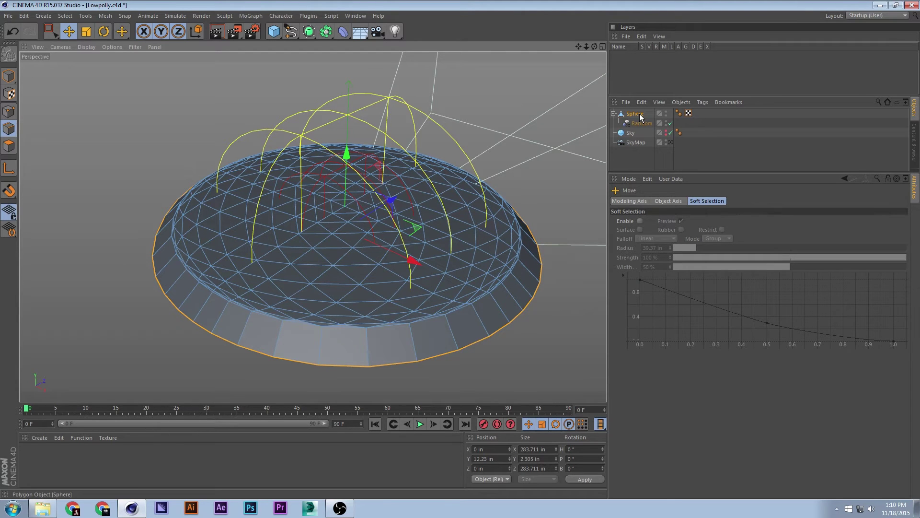
Switch back to Model mode and reselect the sphere to see its low-poly peaks and sloping rim
{"action": "left_click_drag", "start_coordinate": [458, 197], "coordinate": [524, 173], "text": "alt"}
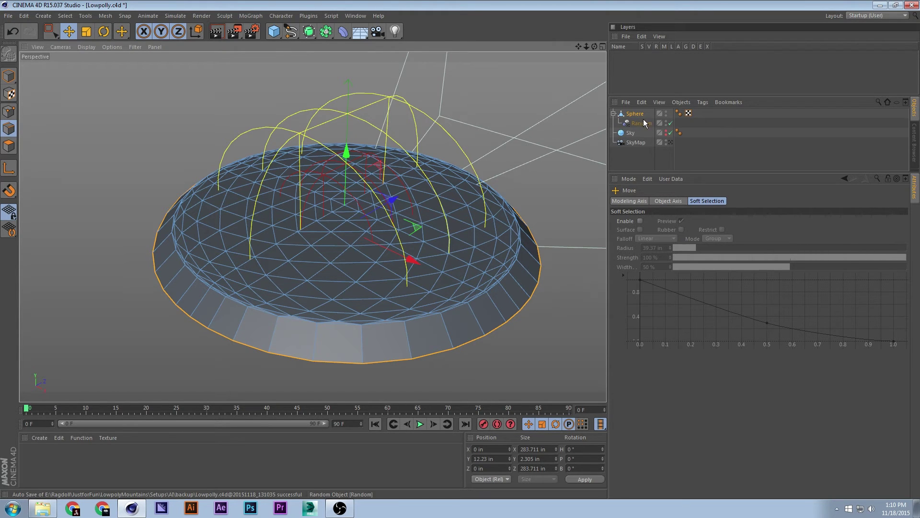
{"action": "left_click", "coordinate": [9, 78]}
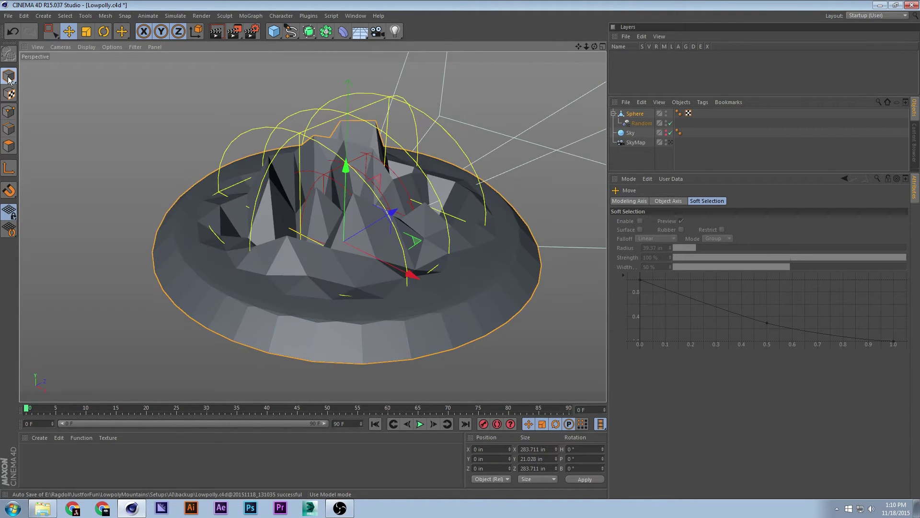
{"action": "left_click", "coordinate": [545, 129]}
{"action": "left_click_drag", "start_coordinate": [394, 191], "coordinate": [512, 133], "text": "alt"}
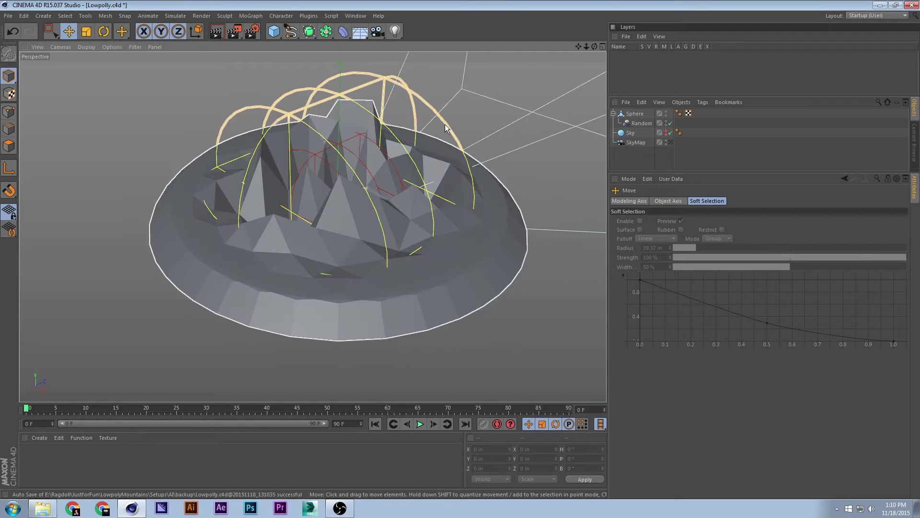
{"action": "left_click", "coordinate": [445, 125]}
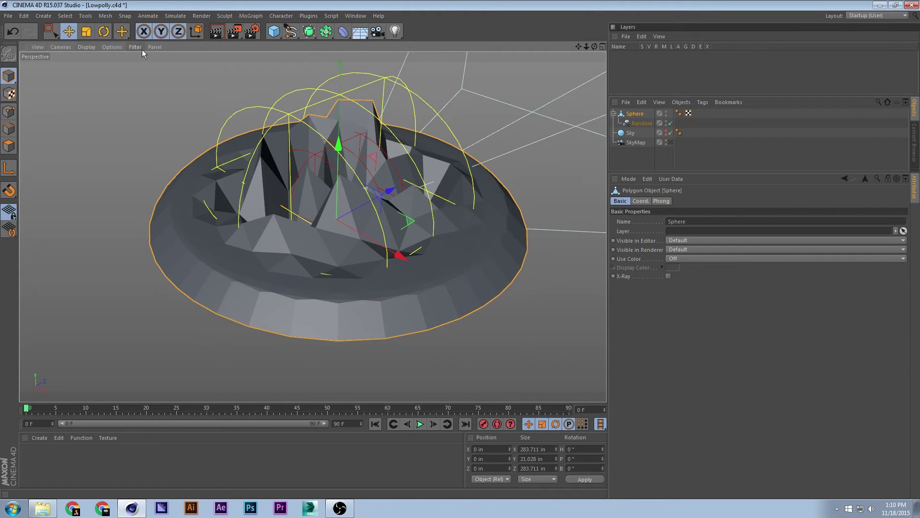
Hide the Random effector's falloff wireframes and the SkyMap camera lines in the viewport
{"action": "left_click", "coordinate": [668, 124]}
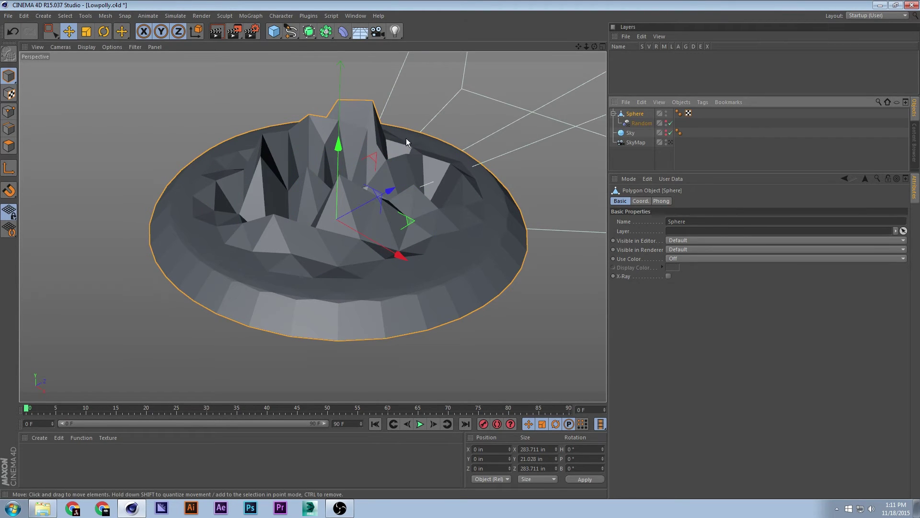
{"action": "left_click_drag", "start_coordinate": [407, 138], "coordinate": [389, 194], "text": "alt"}
{"action": "left_click_drag", "start_coordinate": [472, 276], "coordinate": [392, 281], "text": "alt"}
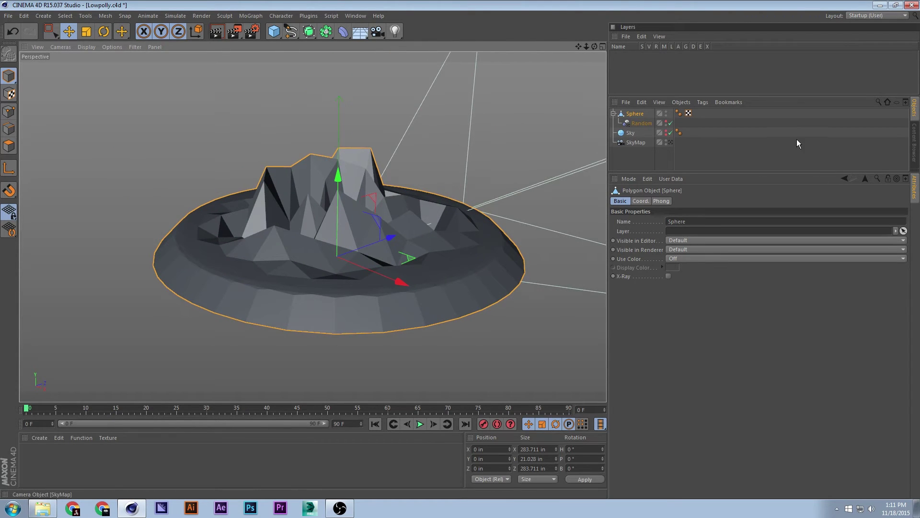
{"action": "left_click", "coordinate": [772, 143]}
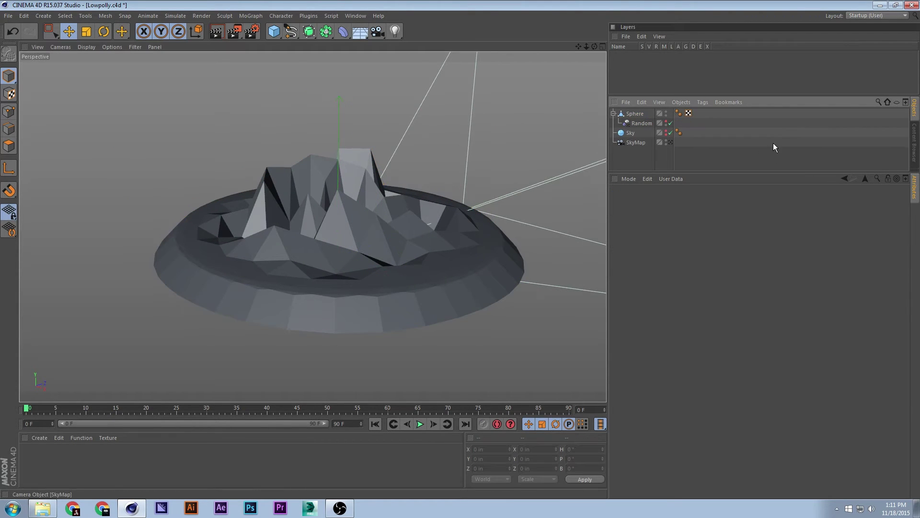
{"action": "left_click", "coordinate": [665, 141]}
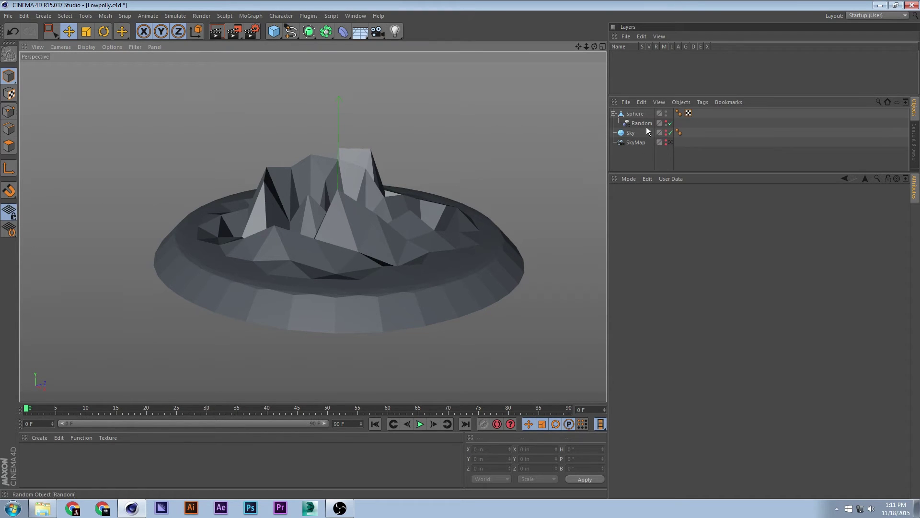
Rename the Sphere object to 'Mountains'
{"action": "left_click", "coordinate": [632, 132]}
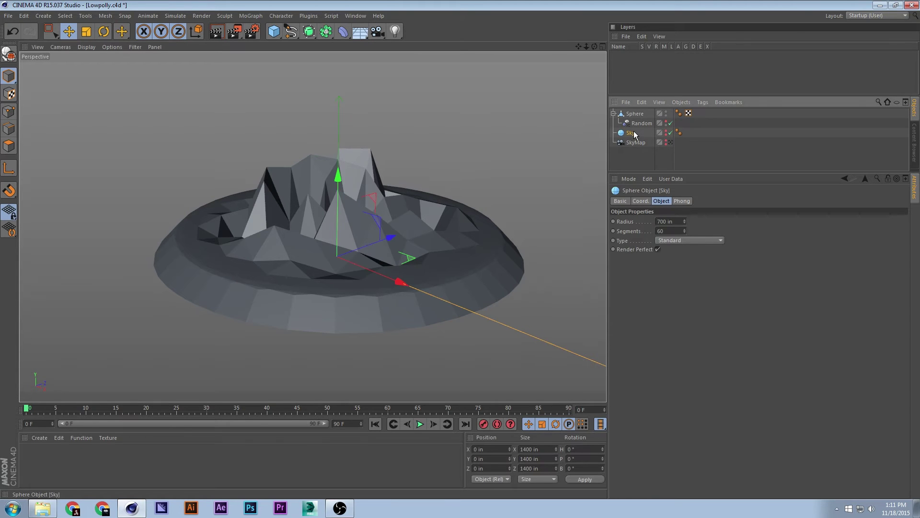
{"action": "left_click", "coordinate": [638, 114]}
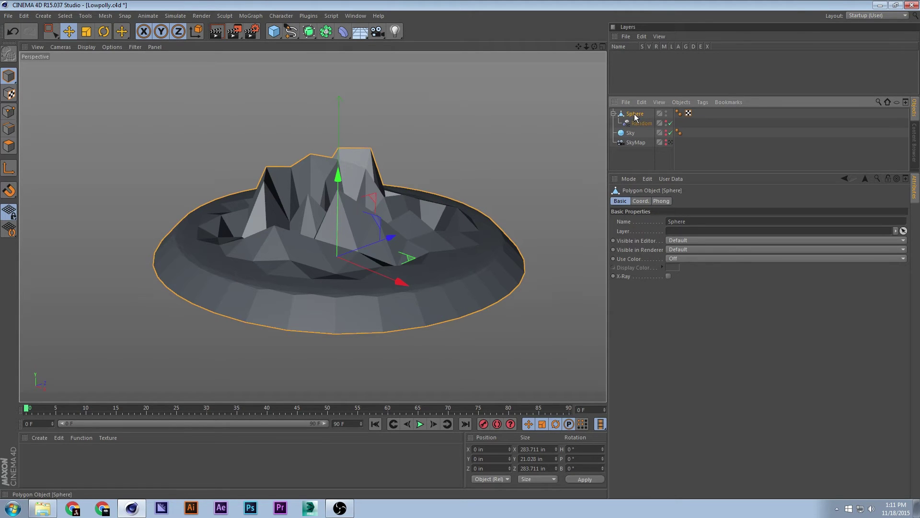
{"action": "double_click", "coordinate": [635, 115]}
{"action": "type", "text": "M"}
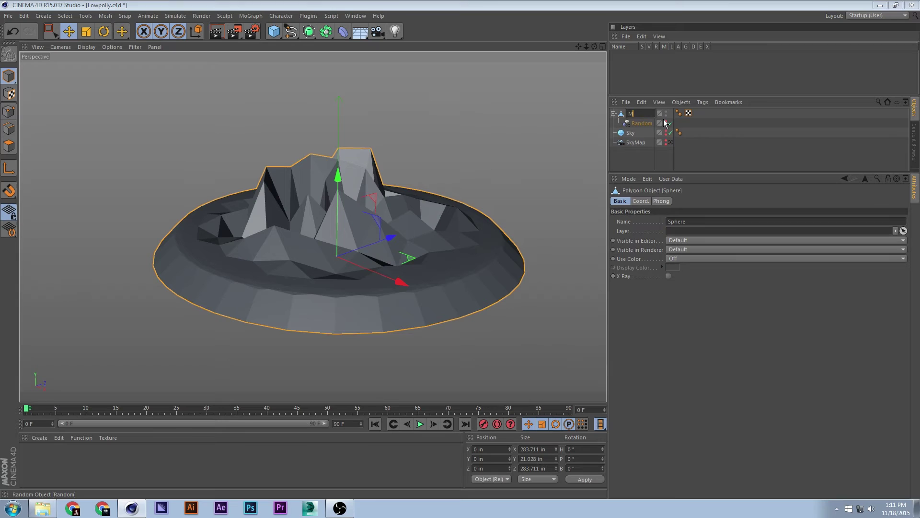
{"action": "type", "text": "ountains"}
{"action": "key", "text": "Return"}
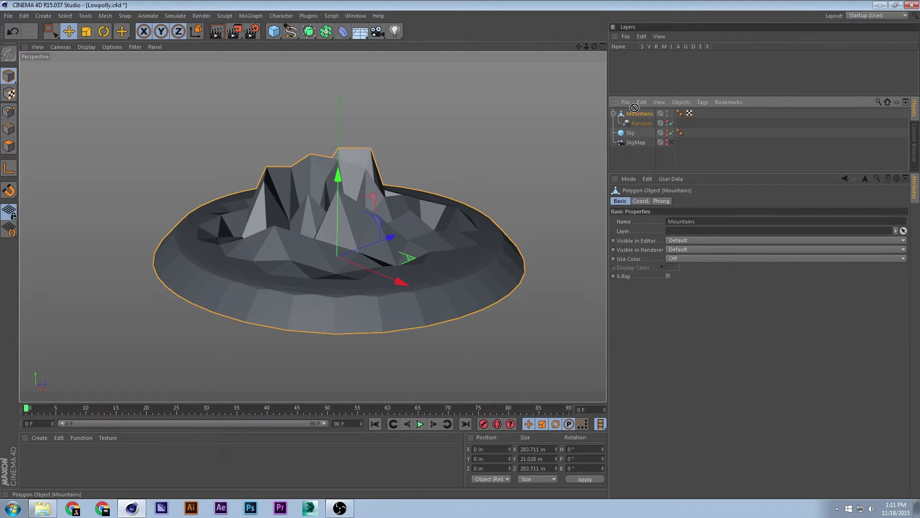
Duplicate Mountains, delete the copy's Random effector, and rename the copy 'Water'
{"action": "mouse_move", "coordinate": [634, 108]}
{"action": "left_mouse_down"}
{"action": "mouse_move", "coordinate": [640, 117]}
{"action": "mouse_move", "coordinate": [629, 113]}
{"action": "left_mouse_up"}
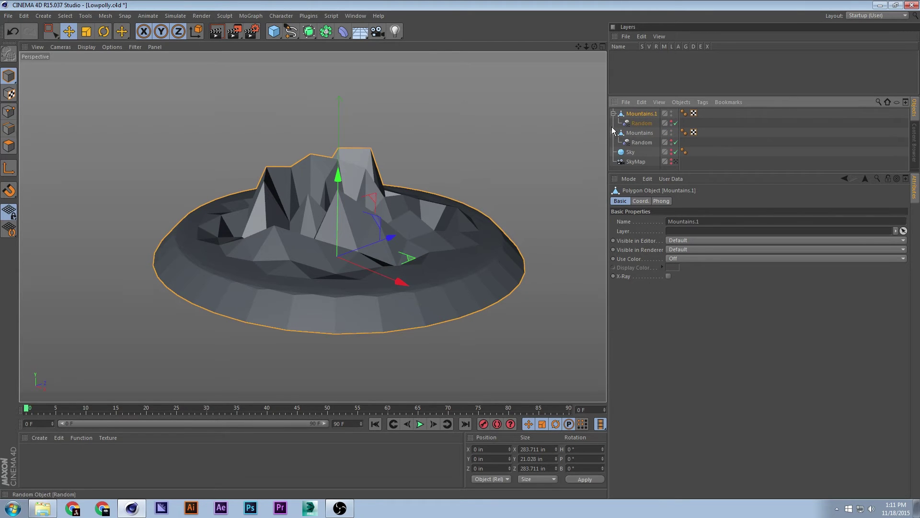
{"action": "left_click", "coordinate": [613, 133]}
{"action": "left_click", "coordinate": [642, 123]}
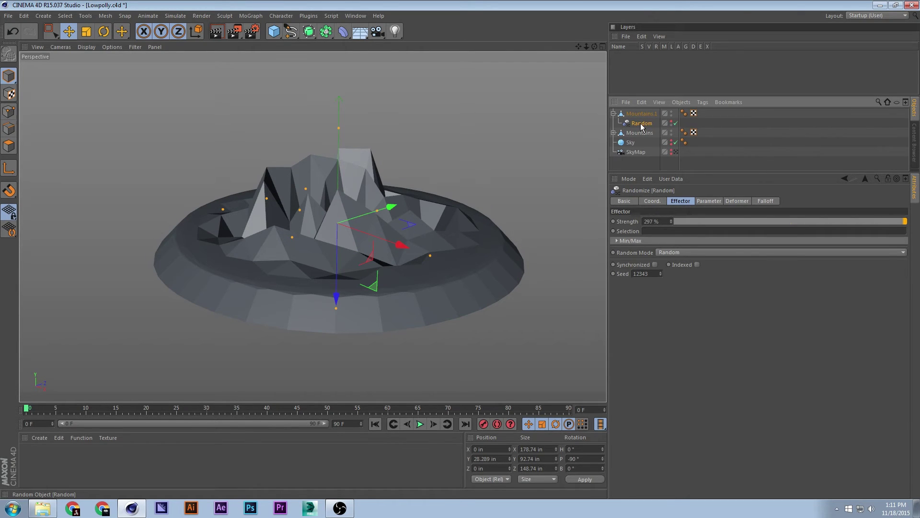
{"action": "key", "text": "Delete"}
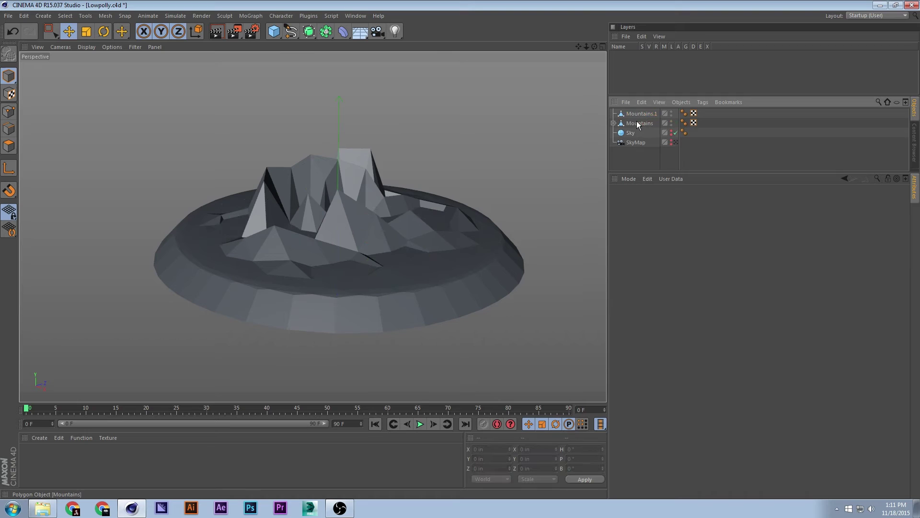
{"action": "left_click", "coordinate": [633, 113]}
{"action": "double_click", "coordinate": [637, 113]}
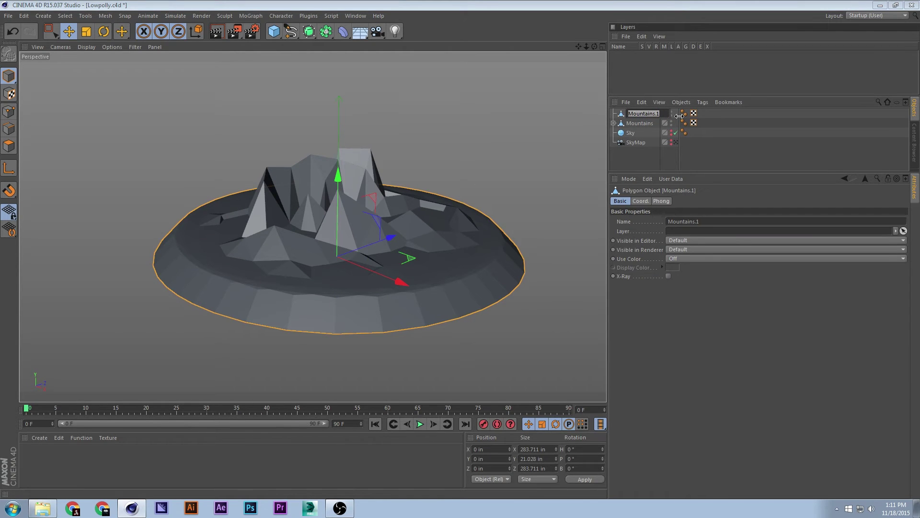
{"action": "type", "text": "Water"}
{"action": "key", "text": "Return"}
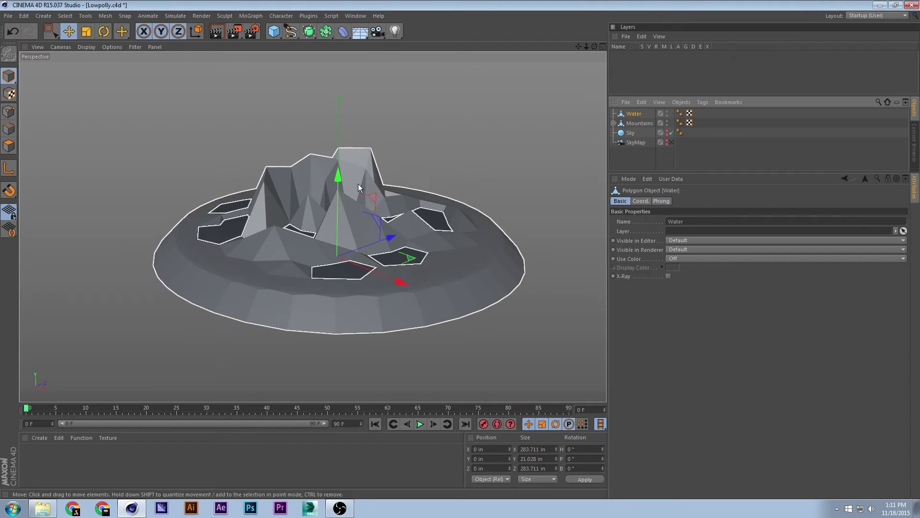
Lower the Water object below the island and delete its raised rim edges
{"action": "left_click_drag", "start_coordinate": [341, 193], "coordinate": [360, 164]}
{"action": "left_click", "coordinate": [7, 130]}
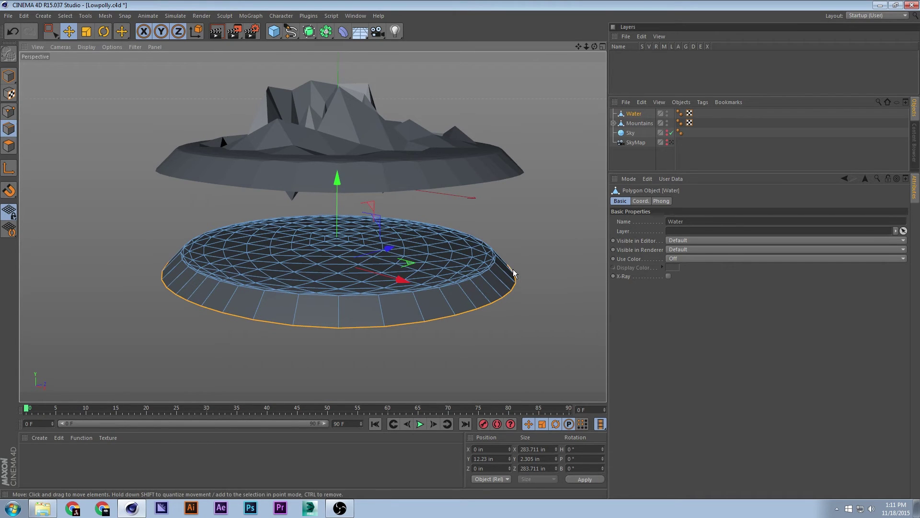
{"action": "scroll", "coordinate": [190, 277], "scroll_direction": "up", "scroll_amount": 3}
{"action": "left_click_drag", "start_coordinate": [457, 298], "coordinate": [461, 277], "text": "alt"}
{"action": "key", "text": "Delete"}
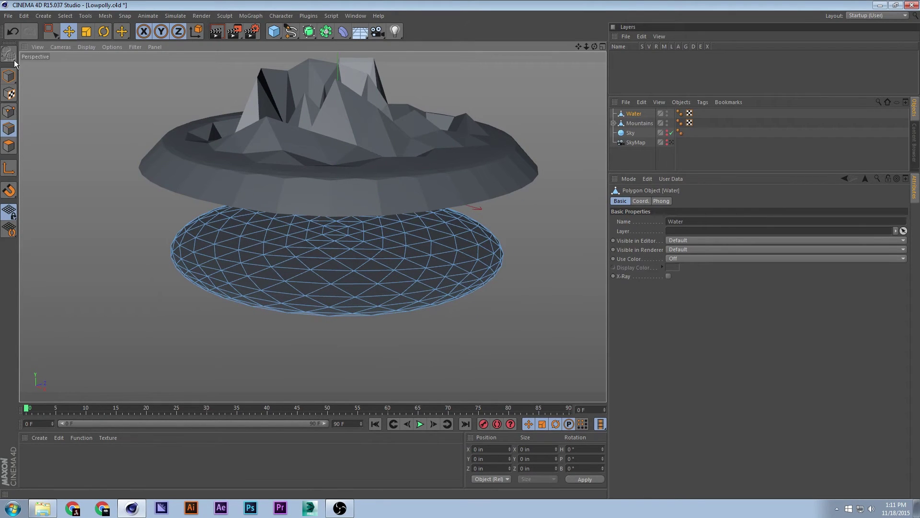
{"action": "left_click", "coordinate": [9, 77]}
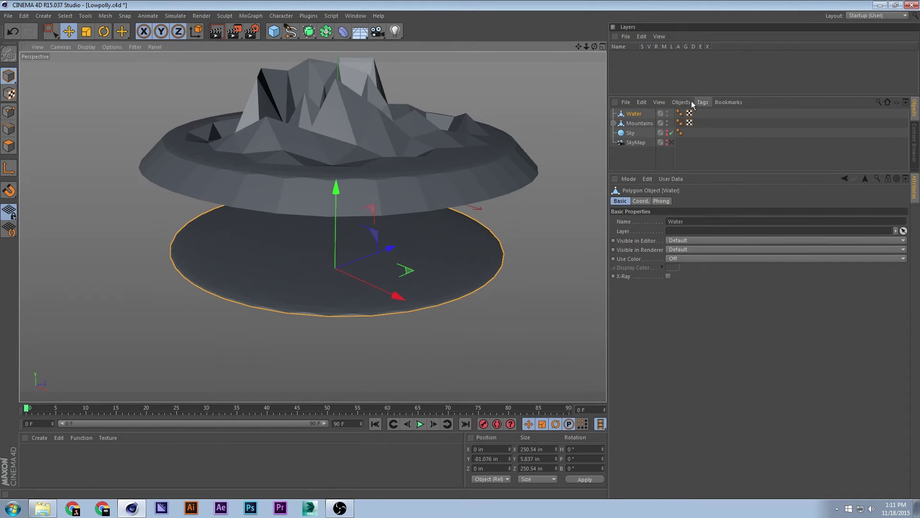
Scale the Water disc up about three times and raise it closer to the island
{"action": "key", "text": "t"}
{"action": "left_click_drag", "start_coordinate": [406, 264], "coordinate": [578, 187]}
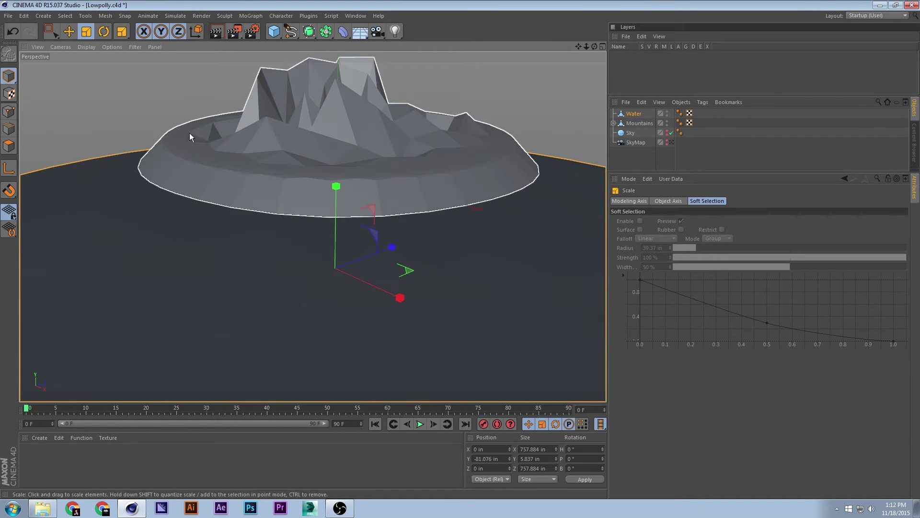
{"action": "scroll", "coordinate": [353, 162], "scroll_direction": "down", "scroll_amount": 3}
{"action": "key", "text": "e"}
{"action": "left_click_drag", "start_coordinate": [338, 180], "coordinate": [355, 104]}
{"action": "scroll", "coordinate": [375, 115], "scroll_direction": "down", "scroll_amount": 3}
{"action": "scroll", "coordinate": [388, 221], "scroll_direction": "up", "scroll_amount": 3}
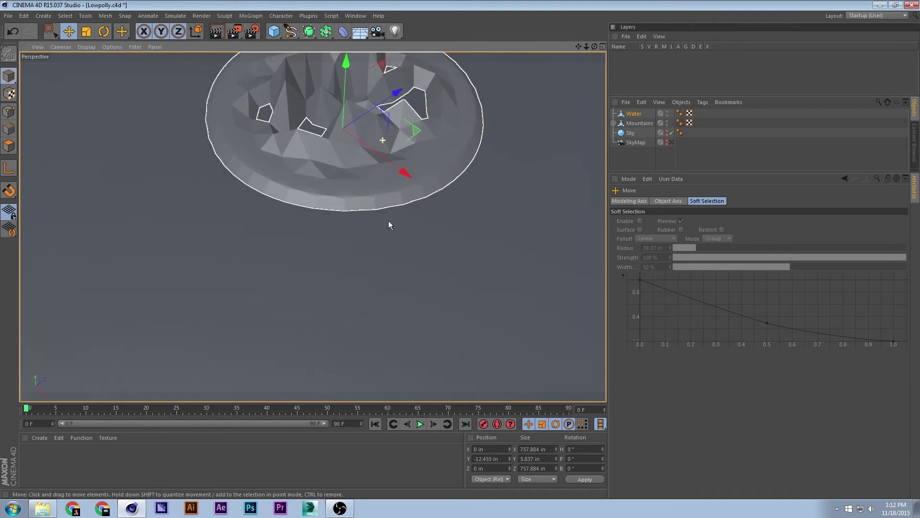
{"action": "scroll", "coordinate": [382, 146], "scroll_direction": "down", "scroll_amount": 3}
Enlarge the Water disc to about 877 in across and save the scene
{"action": "left_click", "coordinate": [683, 115]}
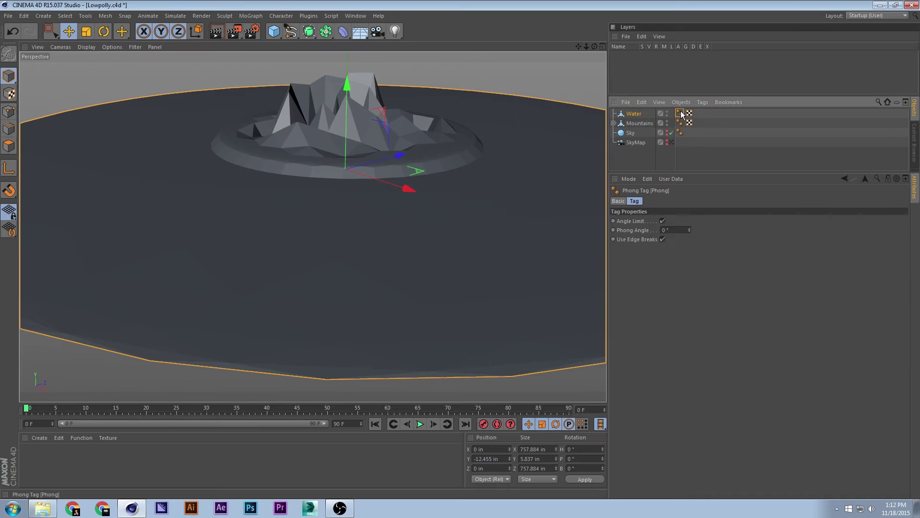
{"action": "left_click_drag", "start_coordinate": [434, 272], "coordinate": [382, 209], "text": "alt"}
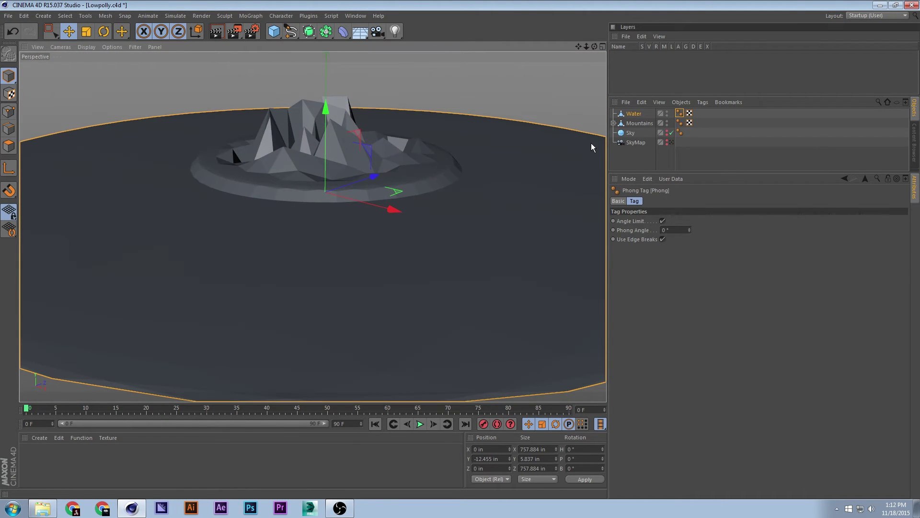
{"action": "scroll", "coordinate": [395, 139], "scroll_direction": "down", "scroll_amount": 5}
{"action": "scroll", "coordinate": [392, 178], "scroll_direction": "up", "scroll_amount": 5}
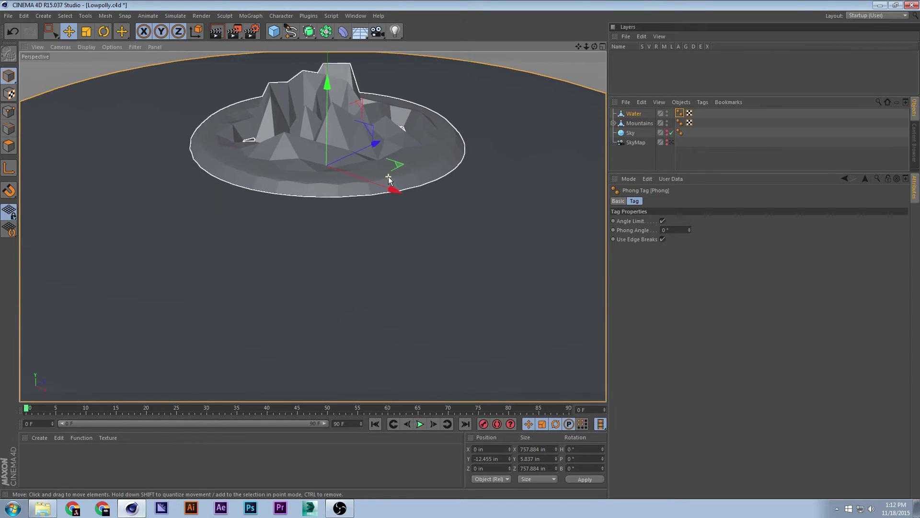
{"action": "left_click_drag", "start_coordinate": [388, 180], "coordinate": [386, 143], "text": "alt"}
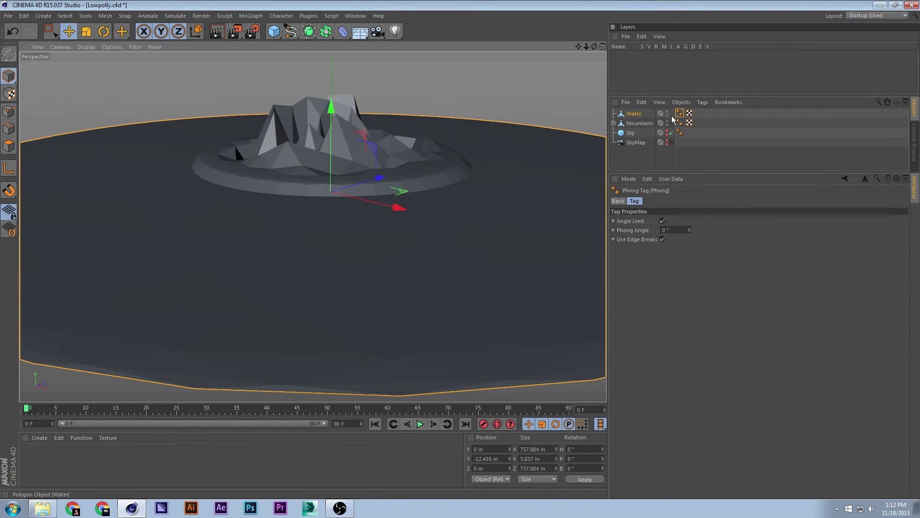
{"action": "key", "text": "r"}
{"action": "key", "text": "t"}
{"action": "left_click_drag", "start_coordinate": [391, 187], "coordinate": [410, 181]}
{"action": "key", "text": "ctrl+s"}
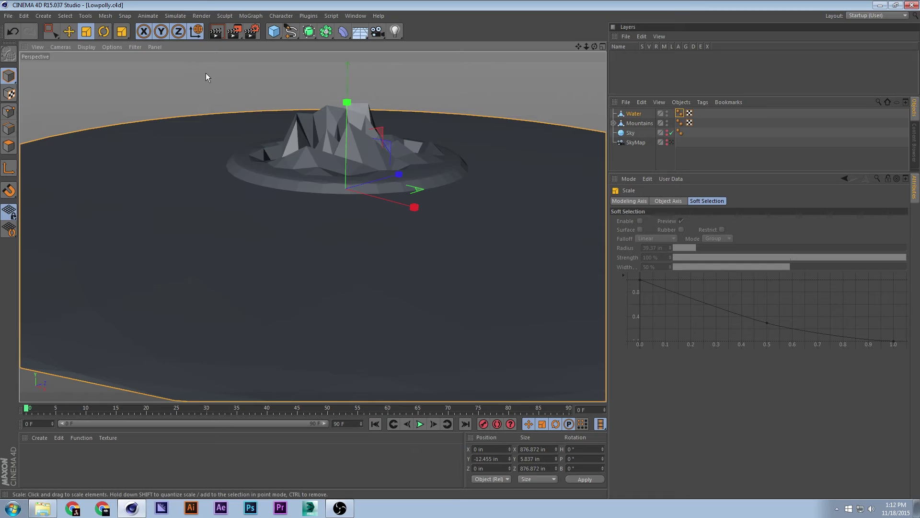
Add a MoGraph Random effector and parent it under Water
{"action": "left_click", "coordinate": [192, 16]}
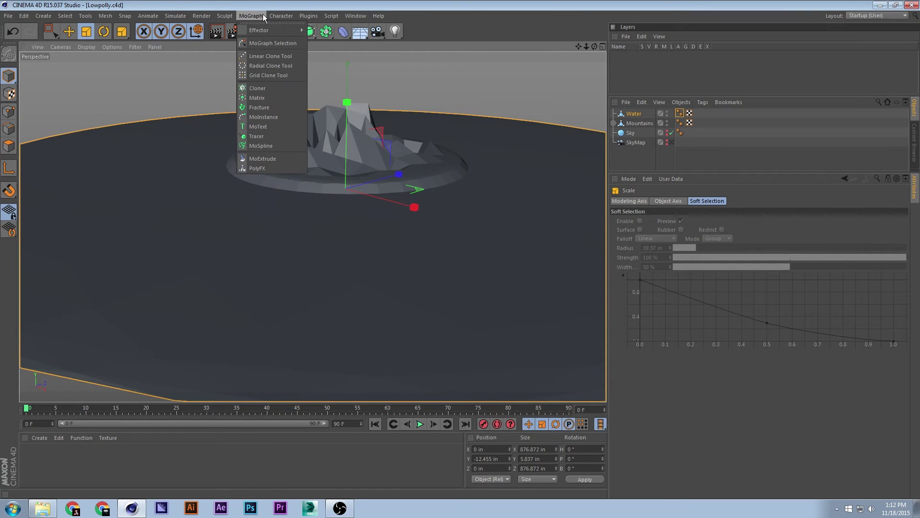
{"action": "mouse_move", "coordinate": [267, 29]}
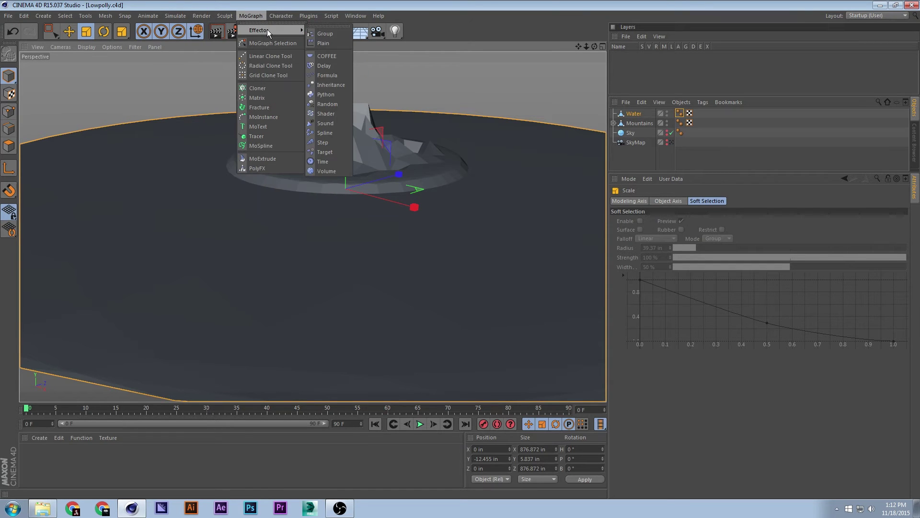
{"action": "left_click", "coordinate": [343, 104]}
{"action": "left_click_drag", "start_coordinate": [643, 115], "coordinate": [636, 124]}
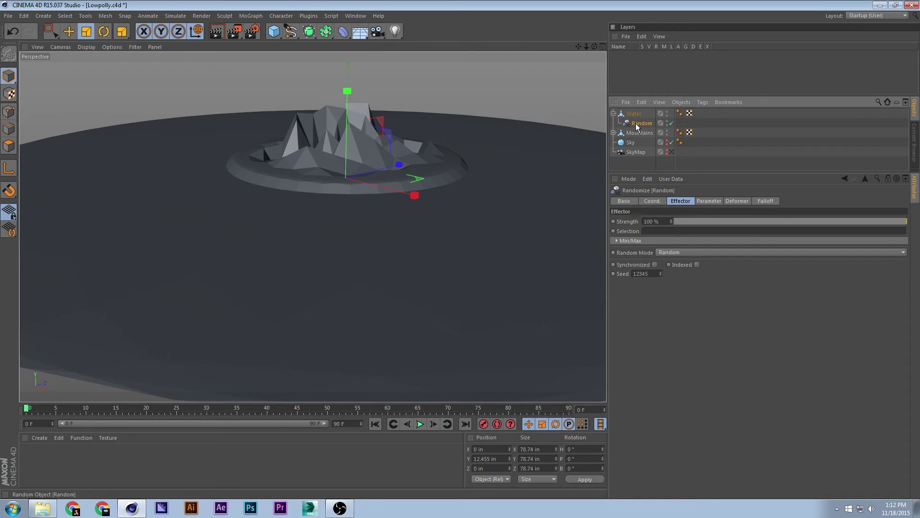
{"action": "left_click", "coordinate": [634, 114]}
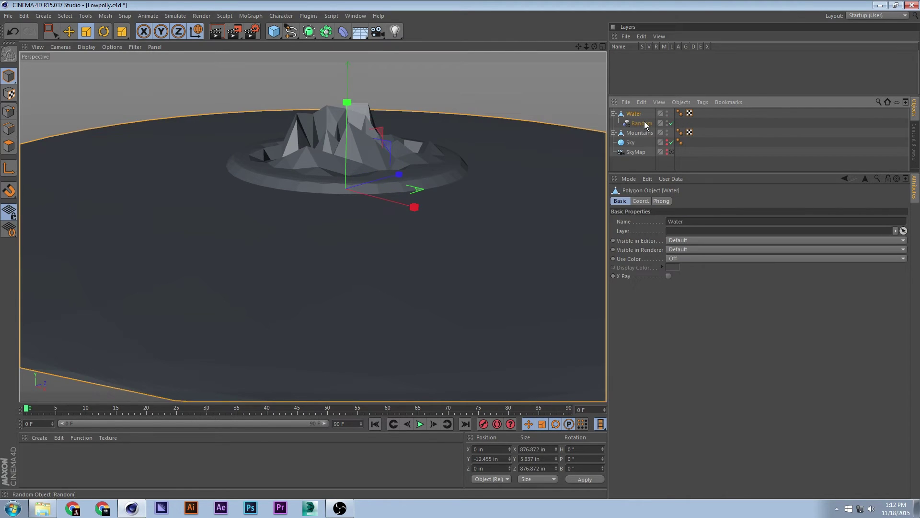
{"action": "left_click", "coordinate": [645, 123]}
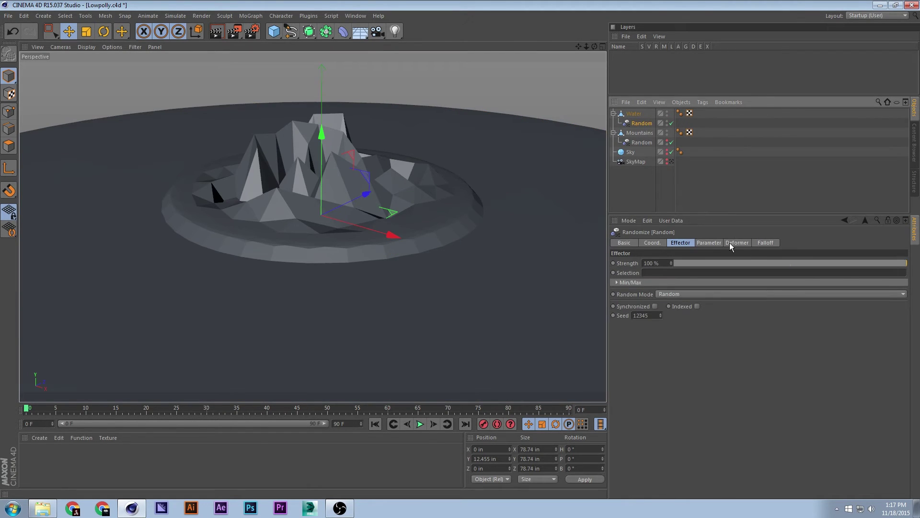
Set the Water effector's Deformation mode to Point
{"action": "left_click", "coordinate": [729, 243]}
{"action": "left_click", "coordinate": [765, 243]}
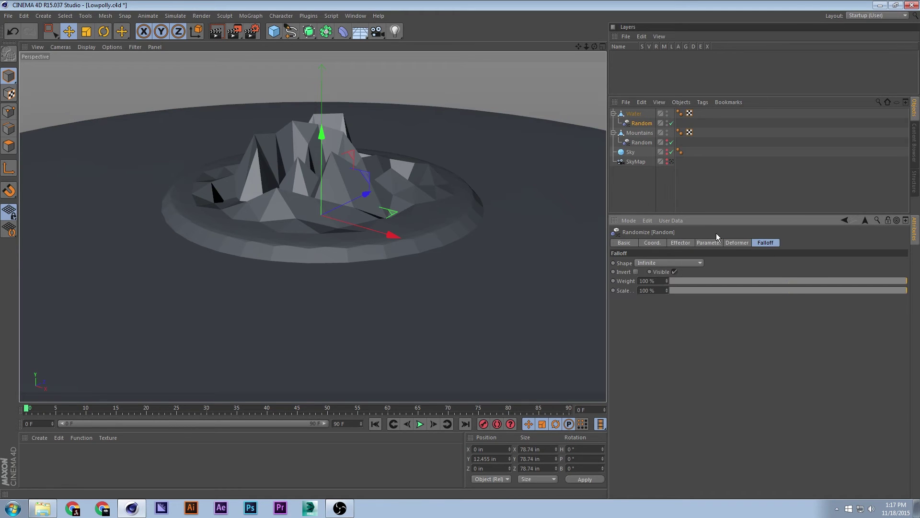
{"action": "left_click", "coordinate": [737, 242]}
{"action": "left_click", "coordinate": [672, 263]}
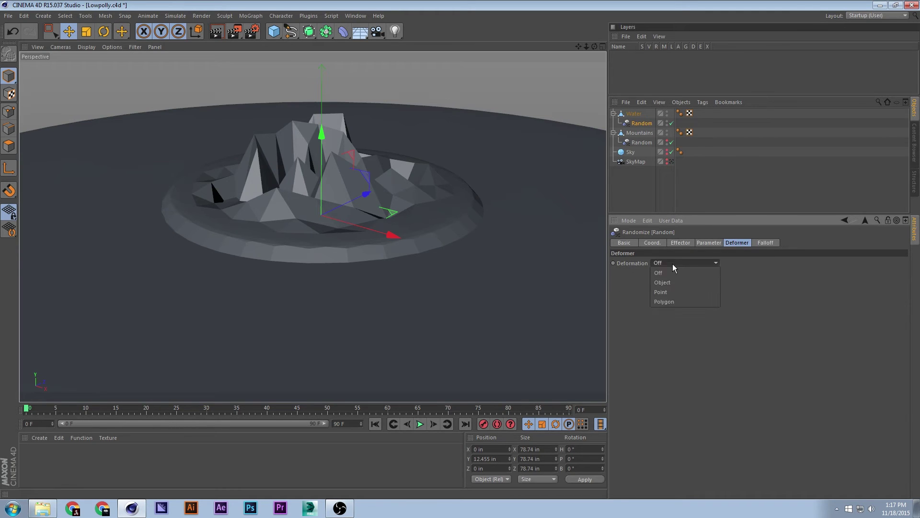
{"action": "left_click", "coordinate": [662, 293]}
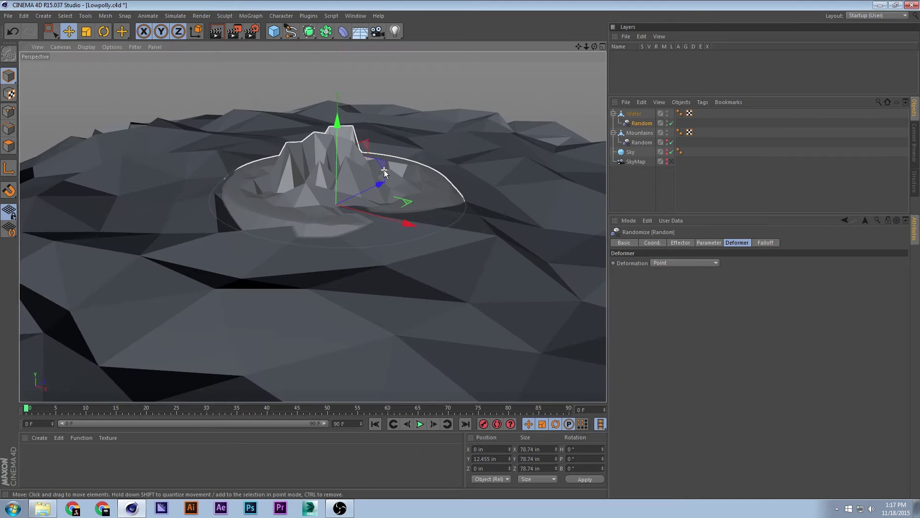
{"action": "left_click_drag", "start_coordinate": [384, 170], "coordinate": [441, 124]}
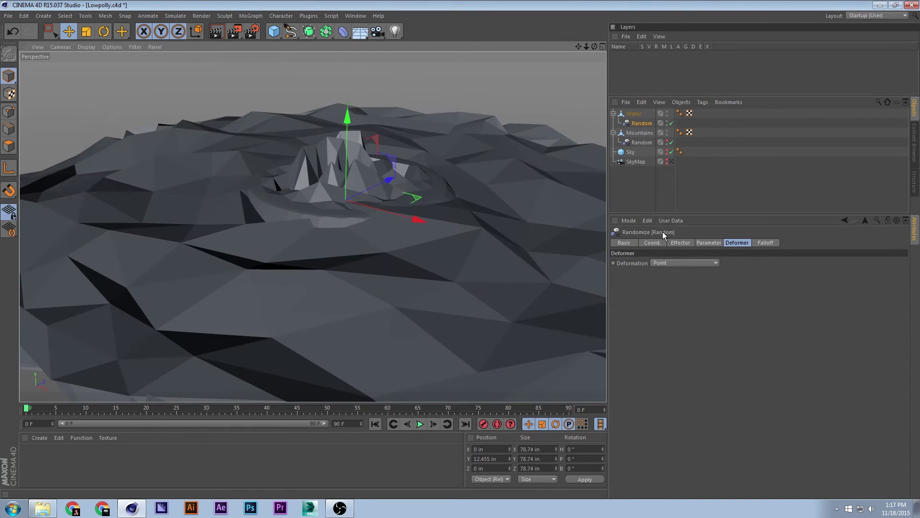
{"action": "left_click", "coordinate": [696, 242]}
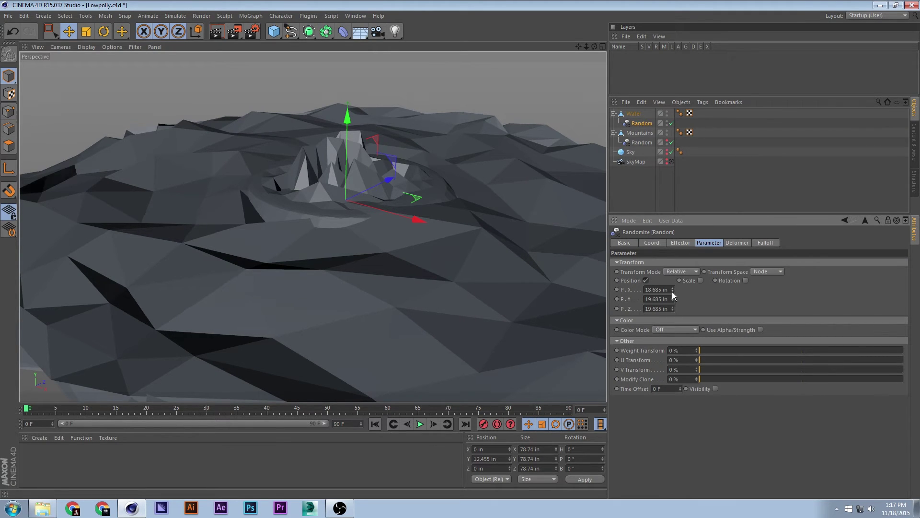
Set the Water effector's position randomness to X 5 in, Y 0 in and Z 9.685 in
{"action": "mouse_move", "coordinate": [672, 292]}
{"action": "left_mouse_down"}
{"action": "mouse_move", "coordinate": [672, 321]}
{"action": "mouse_move", "coordinate": [672, 291]}
{"action": "mouse_move", "coordinate": [672, 300]}
{"action": "left_mouse_up"}
{"action": "left_click", "coordinate": [673, 310]}
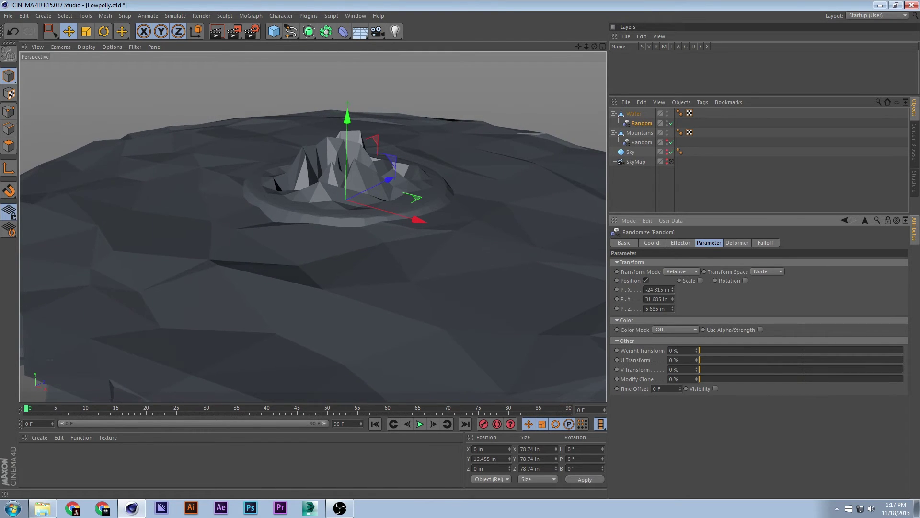
{"action": "double_click", "coordinate": [668, 289]}
{"action": "type", "text": "5"}
{"action": "key", "text": "Return"}
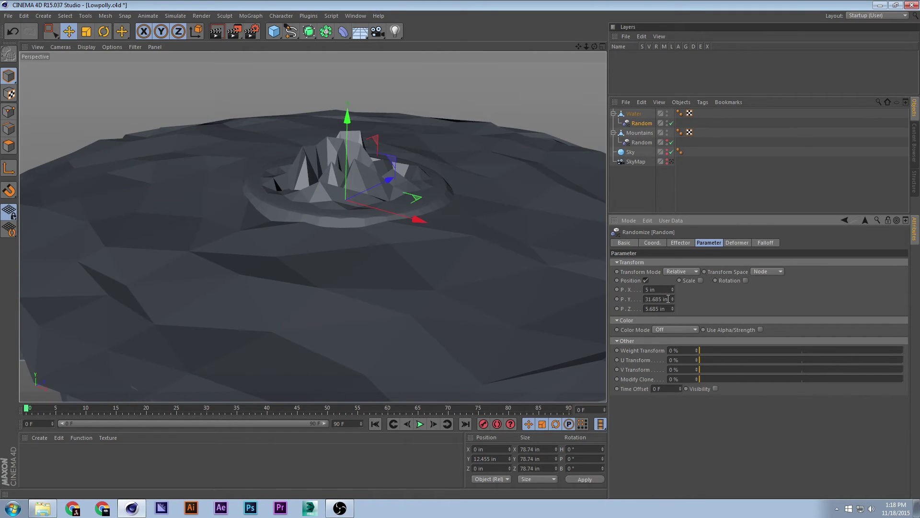
{"action": "double_click", "coordinate": [668, 299]}
{"action": "type", "text": "0"}
{"action": "key", "text": "Return"}
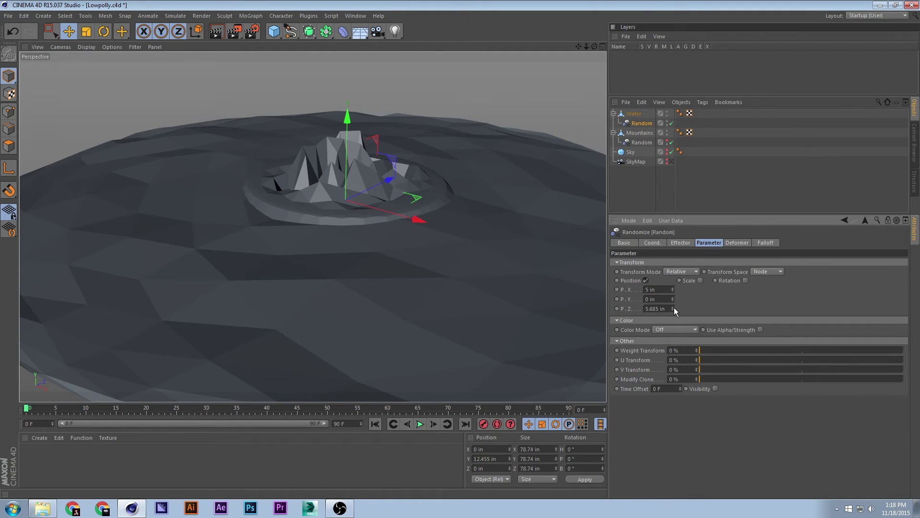
{"action": "left_click_drag", "start_coordinate": [673, 308], "coordinate": [673, 302]}
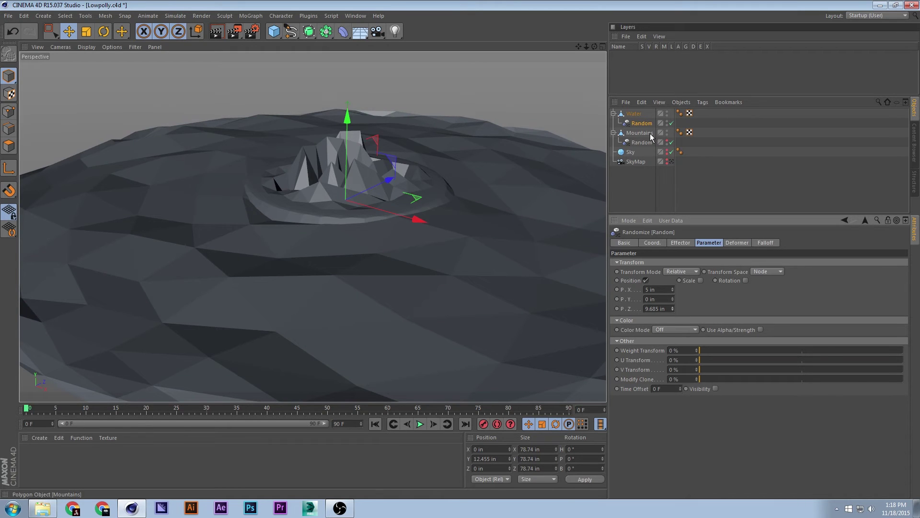
{"action": "left_click", "coordinate": [631, 114]}
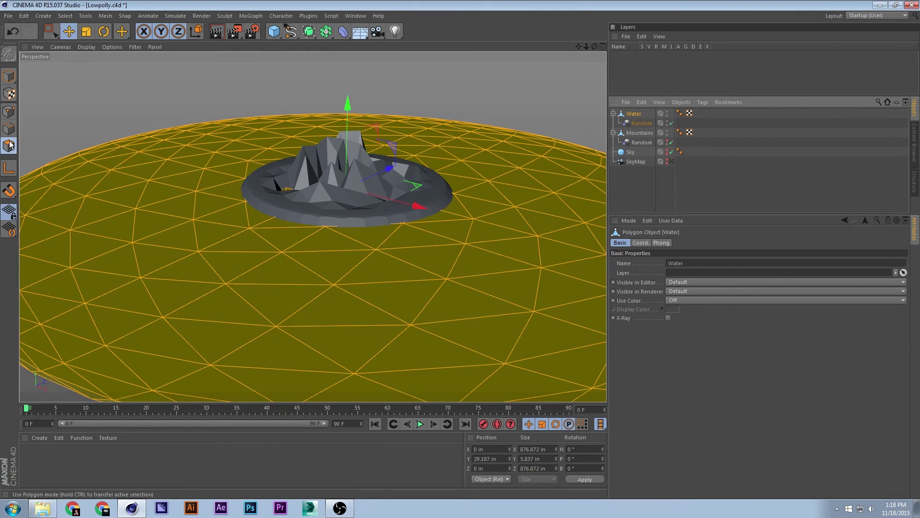
Subdivide the Water mesh in Polygons mode to make it denser
{"action": "left_click", "coordinate": [9, 145]}
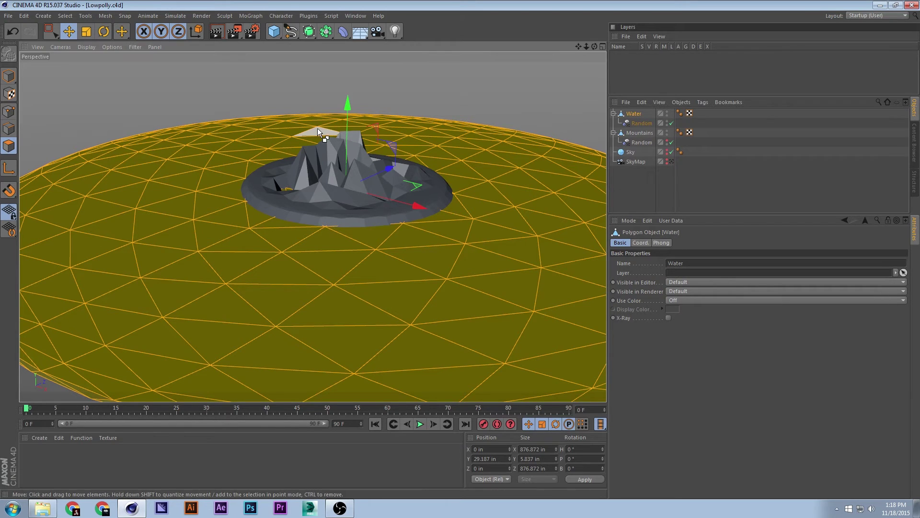
{"action": "left_click", "coordinate": [67, 17]}
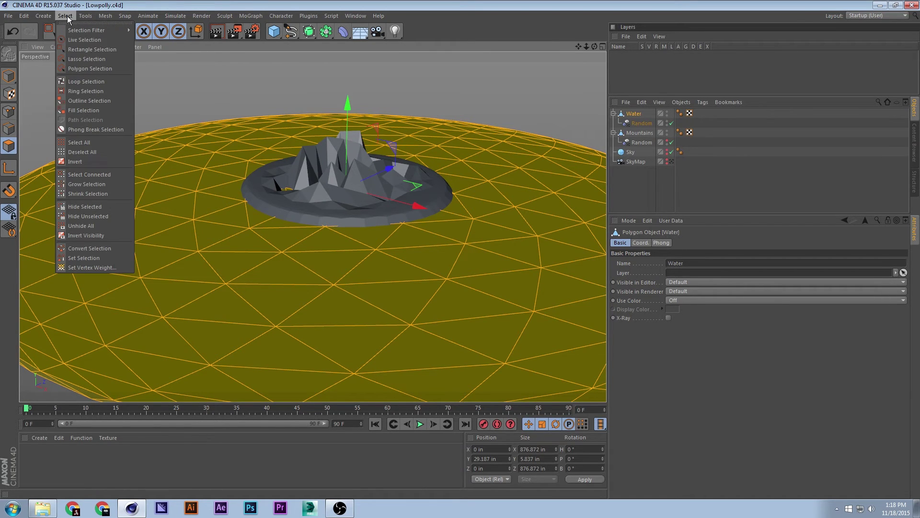
{"action": "mouse_move", "coordinate": [86, 18]}
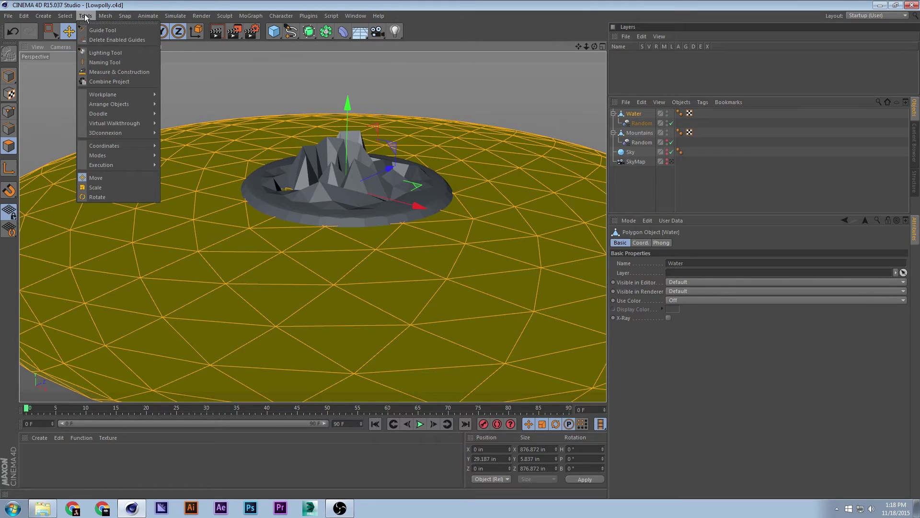
{"action": "mouse_move", "coordinate": [123, 39]}
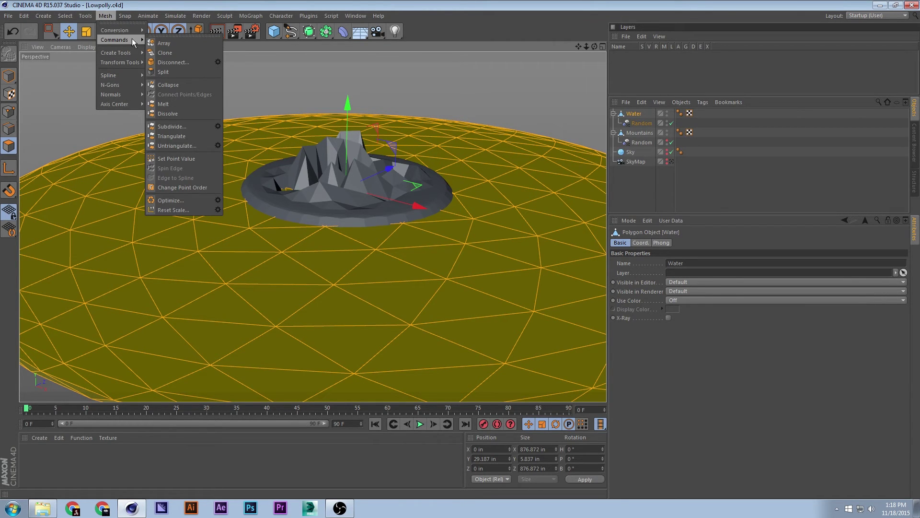
{"action": "left_click", "coordinate": [172, 126]}
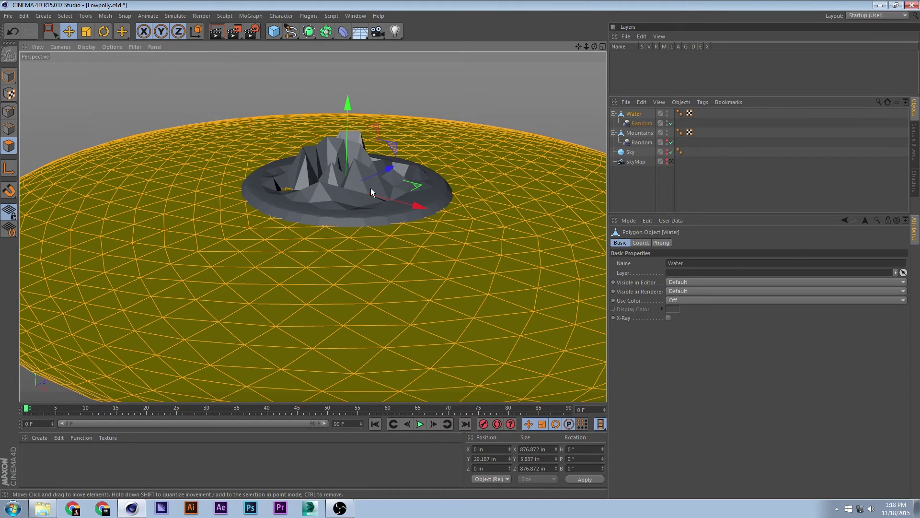
{"action": "left_click", "coordinate": [781, 166]}
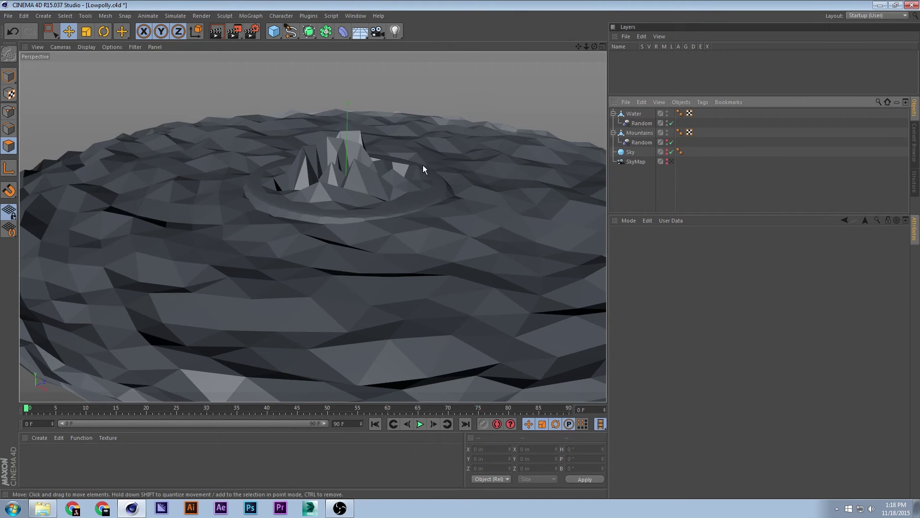
Set the Water effector's Z and Y position randomness to 5 in
{"action": "left_click", "coordinate": [640, 123]}
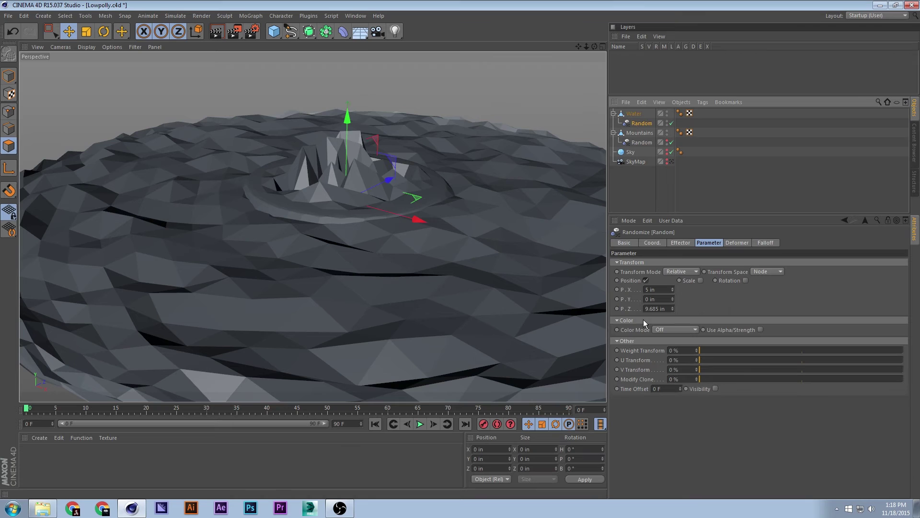
{"action": "double_click", "coordinate": [668, 309]}
{"action": "type", "text": "5"}
{"action": "key", "text": "Return"}
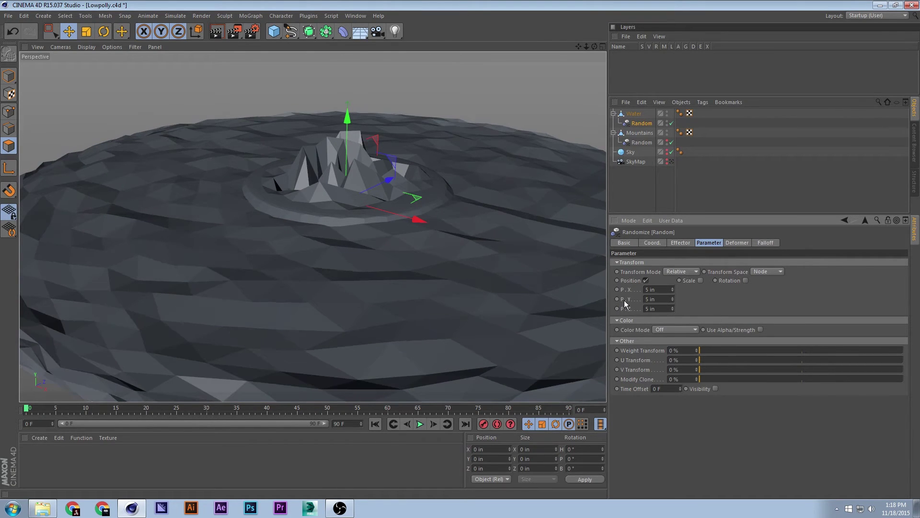
{"action": "type", "text": "5"}
{"action": "key", "text": "Return"}
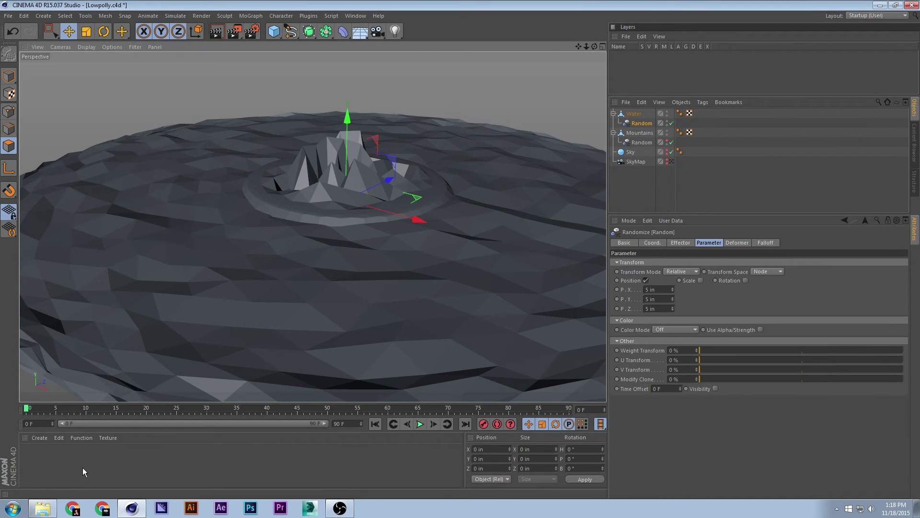
Create a new material named 'Water' and apply it to the water disc
{"action": "double_click", "coordinate": [38, 461]}
{"action": "double_click", "coordinate": [30, 468]}
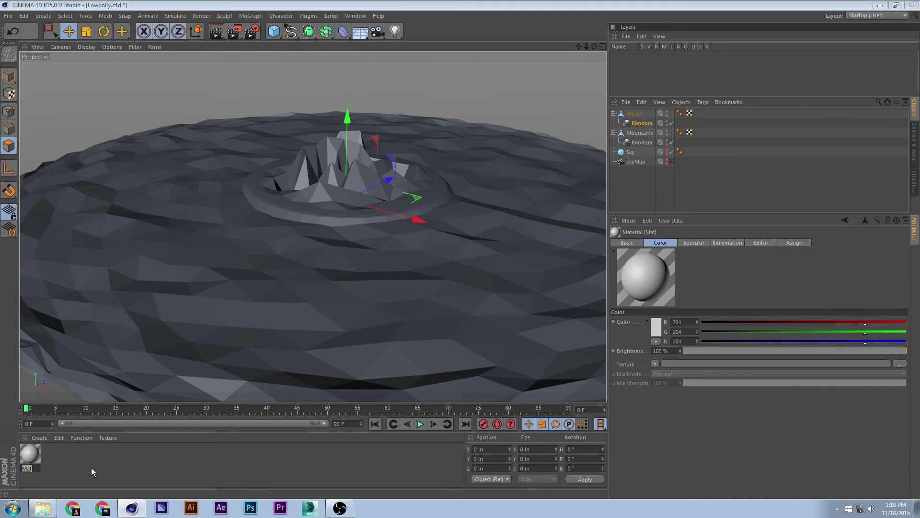
{"action": "type", "text": "Water"}
{"action": "key", "text": "Return"}
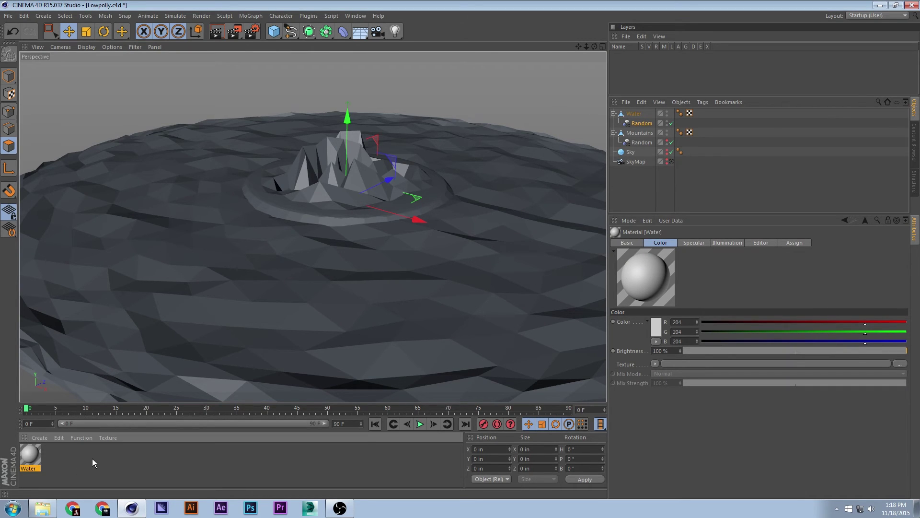
{"action": "left_click_drag", "start_coordinate": [30, 458], "coordinate": [391, 234]}
{"action": "left_click_drag", "start_coordinate": [507, 220], "coordinate": [506, 220]}
Set the Water material's colour to light cyan (136, 255, 255) and duplicate the material
{"action": "double_click", "coordinate": [28, 457]}
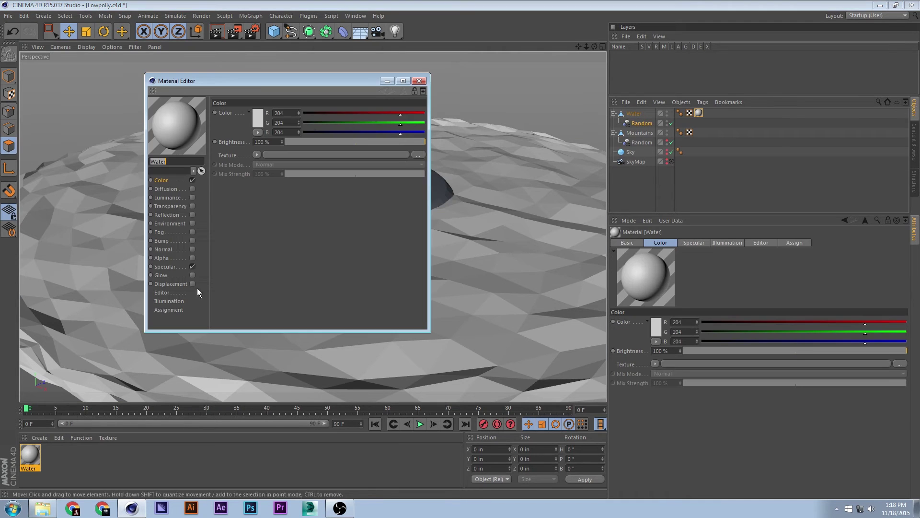
{"action": "left_click_drag", "start_coordinate": [254, 93], "coordinate": [617, 87]}
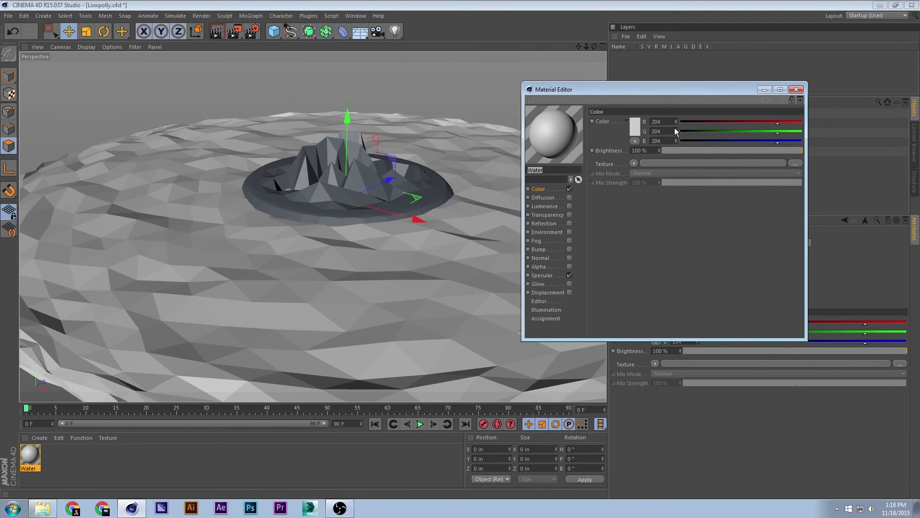
{"action": "left_click", "coordinate": [634, 126]}
{"action": "left_click", "coordinate": [659, 89]}
{"action": "left_click", "coordinate": [641, 101]}
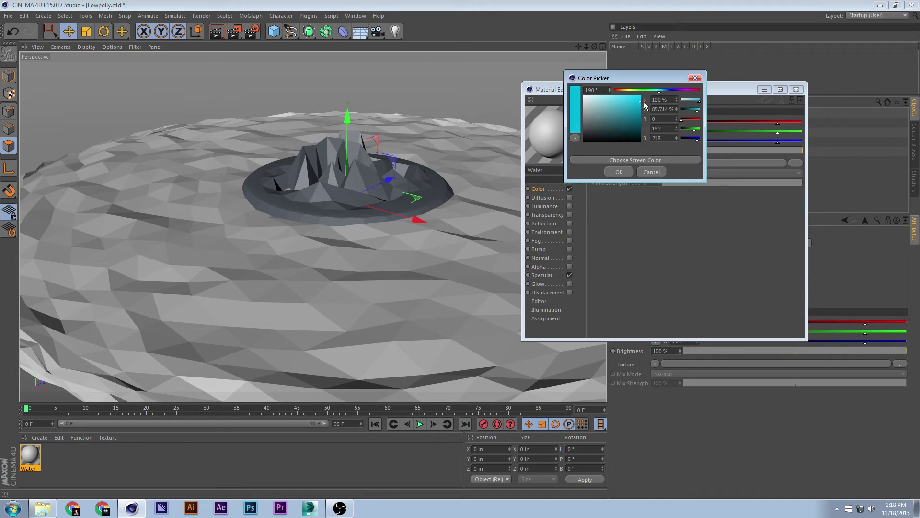
{"action": "left_click", "coordinate": [640, 96]}
{"action": "left_click", "coordinate": [623, 171]}
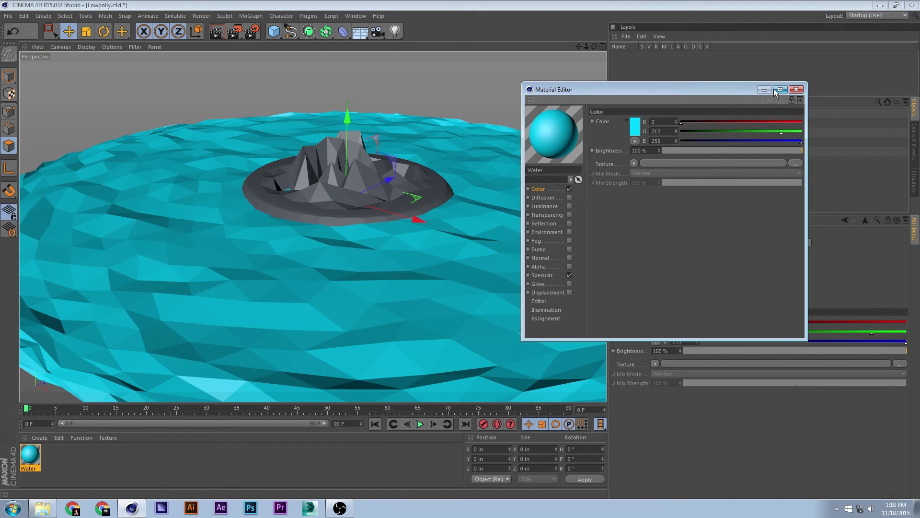
{"action": "left_click_drag", "start_coordinate": [725, 91], "coordinate": [716, 118]}
{"action": "left_click", "coordinate": [627, 151]}
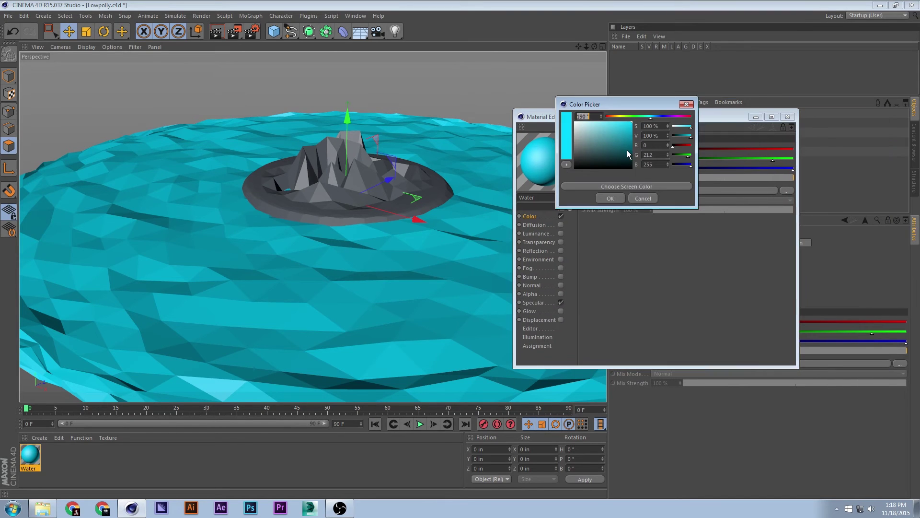
{"action": "left_click_drag", "start_coordinate": [608, 122], "coordinate": [642, 183]}
{"action": "left_click", "coordinate": [612, 198]}
{"action": "left_click_drag", "start_coordinate": [31, 457], "coordinate": [115, 460]}
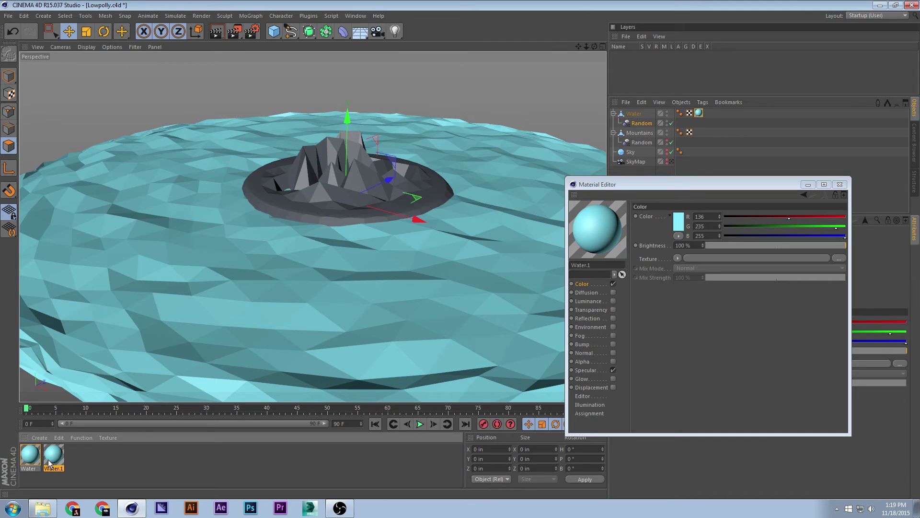
Rename the copied material 'Mountains' and apply it to the island
{"action": "double_click", "coordinate": [54, 469]}
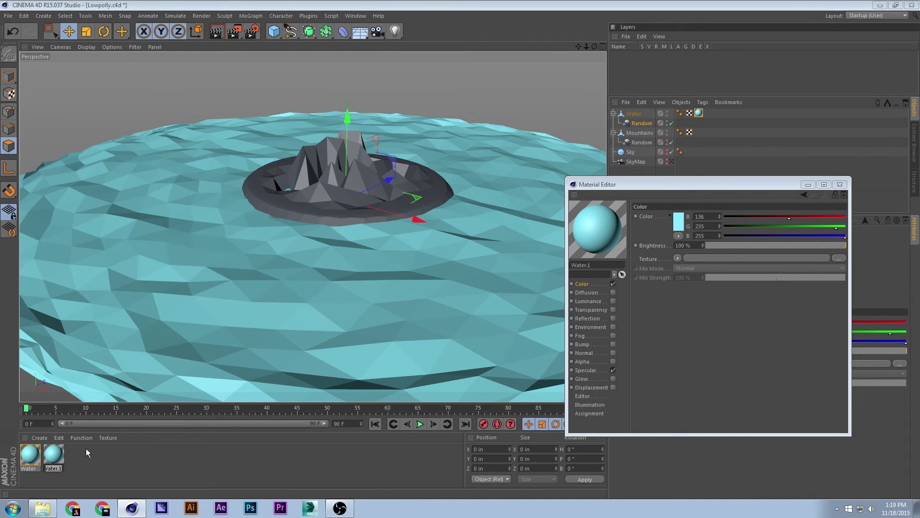
{"action": "type", "text": "G"}
{"action": "key", "text": "BackSpace"}
{"action": "type", "text": "Mountains"}
{"action": "key", "text": "Return"}
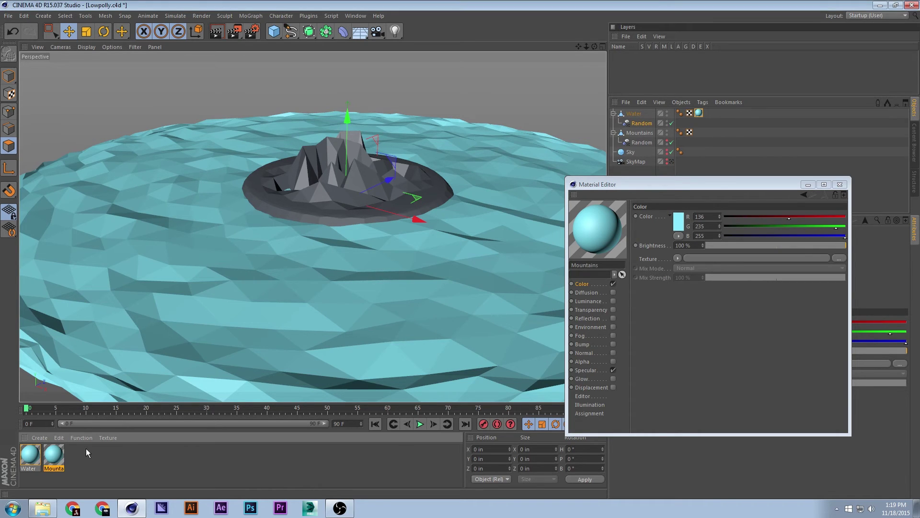
{"action": "left_click_drag", "start_coordinate": [65, 454], "coordinate": [326, 205]}
Change the Mountains material colour to green (R 85, G 150, B 79)
{"action": "left_click", "coordinate": [696, 240]}
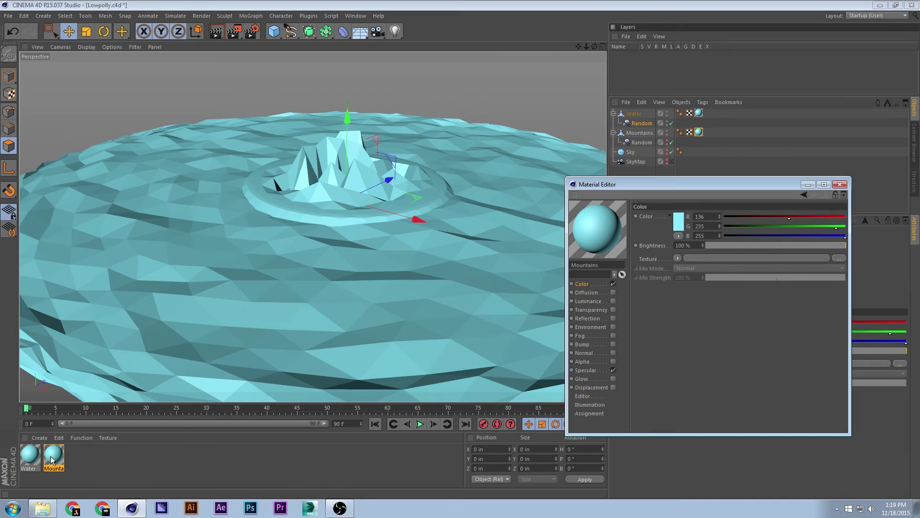
{"action": "left_click", "coordinate": [678, 221]}
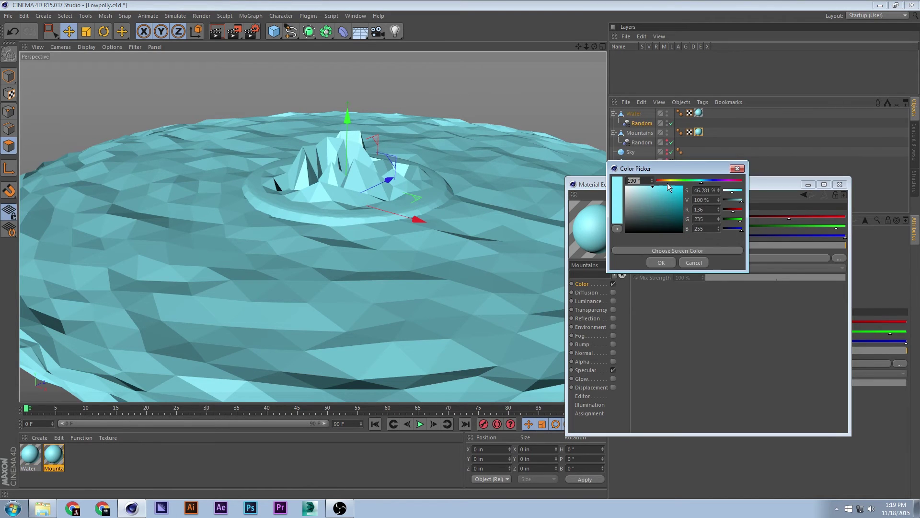
{"action": "left_click_drag", "start_coordinate": [700, 185], "coordinate": [678, 186]}
{"action": "mouse_move", "coordinate": [682, 184]}
{"action": "left_mouse_down"}
{"action": "mouse_move", "coordinate": [651, 195]}
{"action": "mouse_move", "coordinate": [653, 205]}
{"action": "left_mouse_up"}
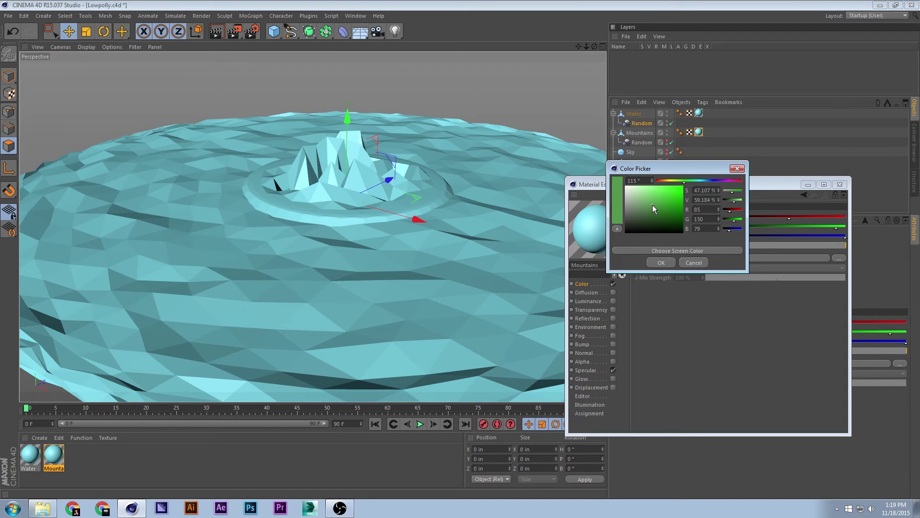
{"action": "left_click", "coordinate": [660, 262]}
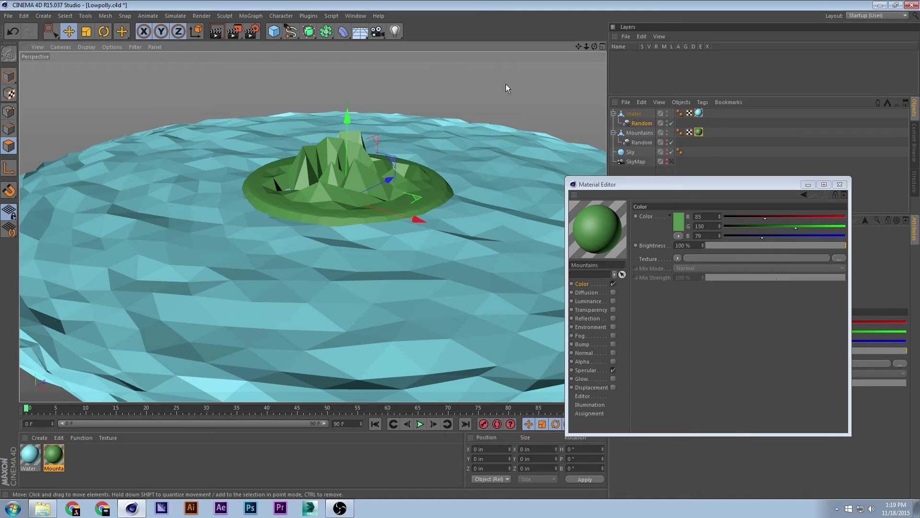
{"action": "left_click", "coordinate": [841, 186]}
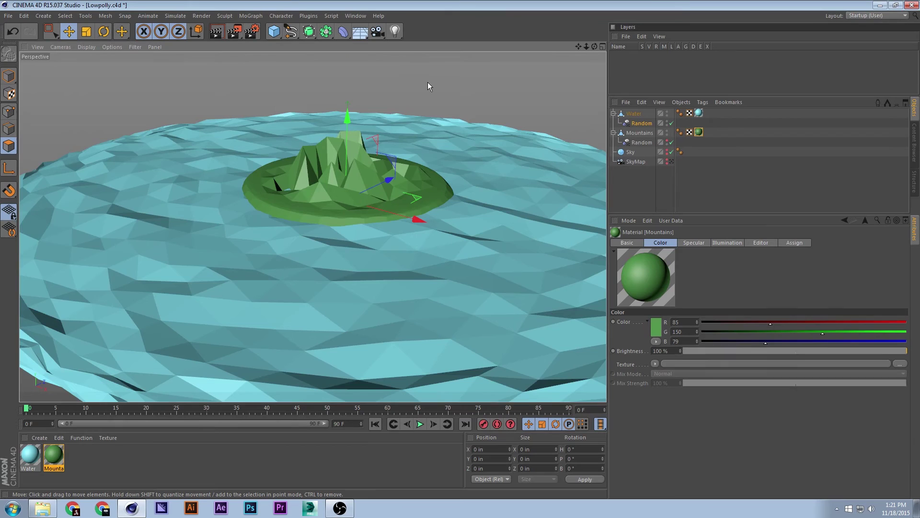
Set the Random Mode of Water's Random effector to Turbulence
{"action": "left_click", "coordinate": [692, 197]}
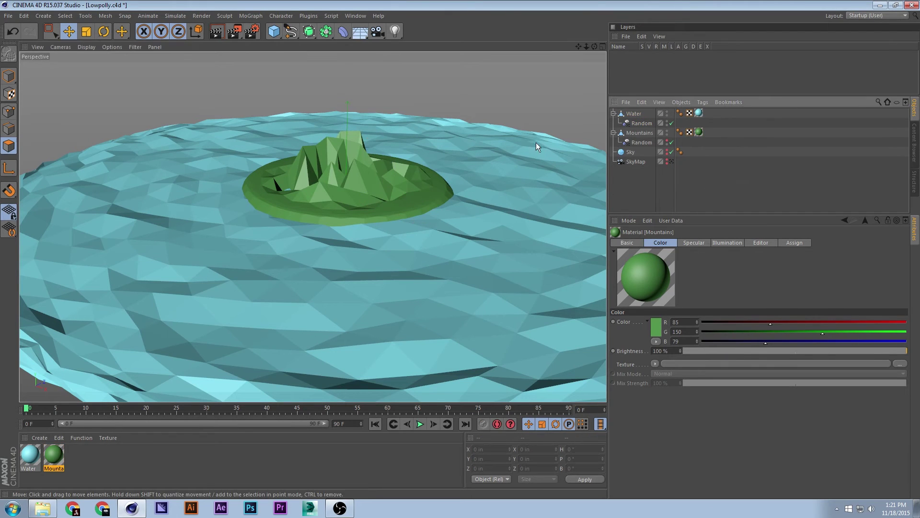
{"action": "left_click", "coordinate": [631, 115]}
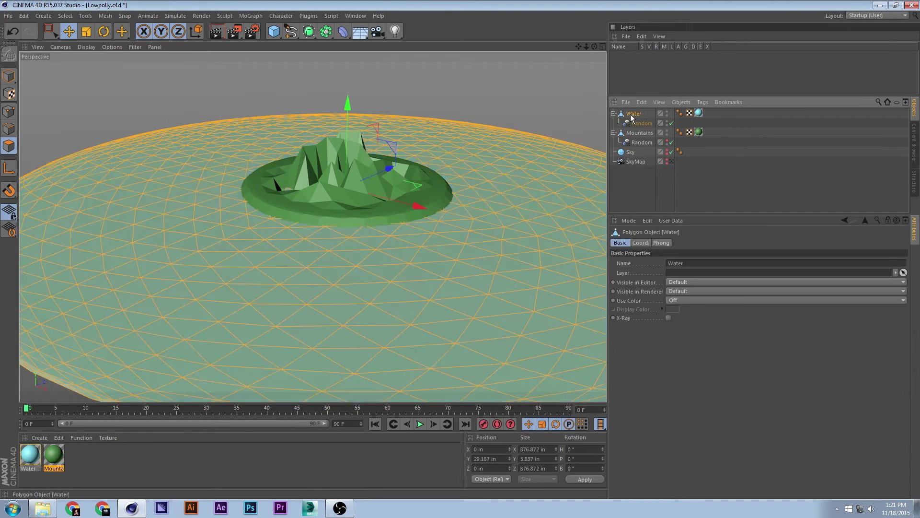
{"action": "left_click", "coordinate": [8, 76]}
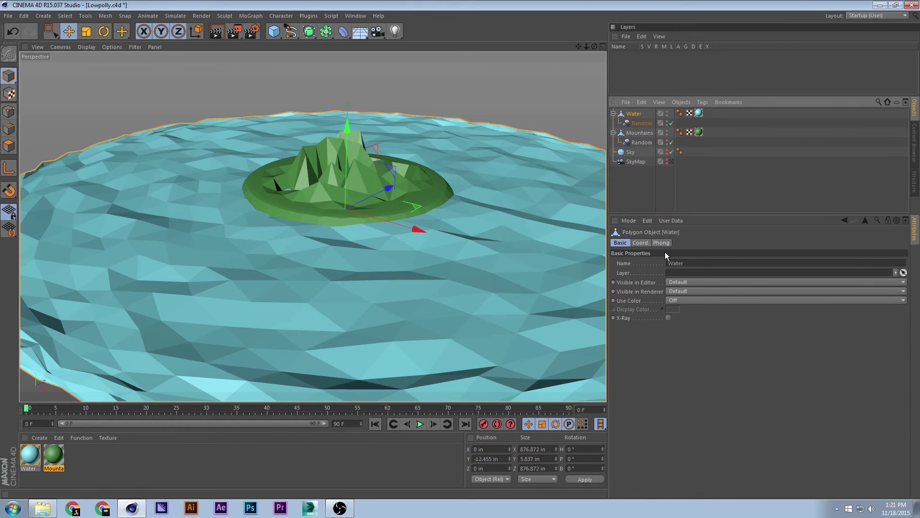
{"action": "left_click", "coordinate": [642, 123]}
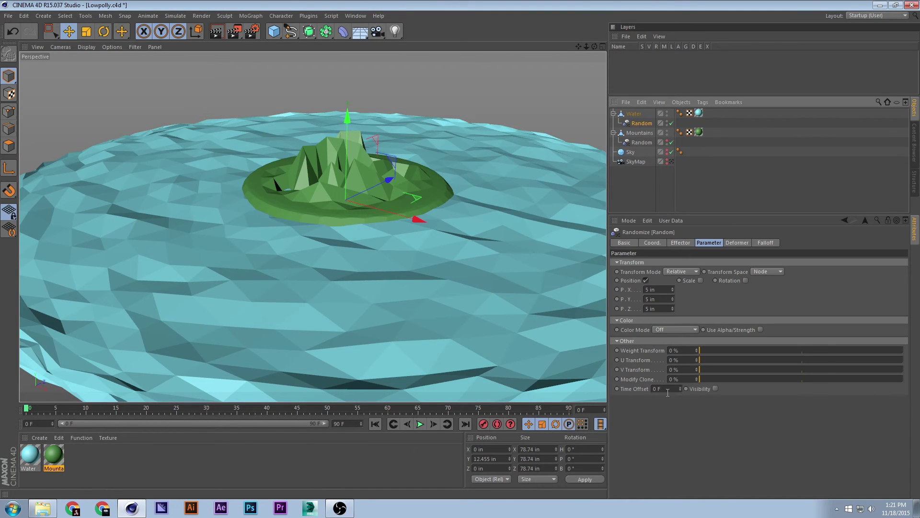
{"action": "left_click", "coordinate": [679, 243]}
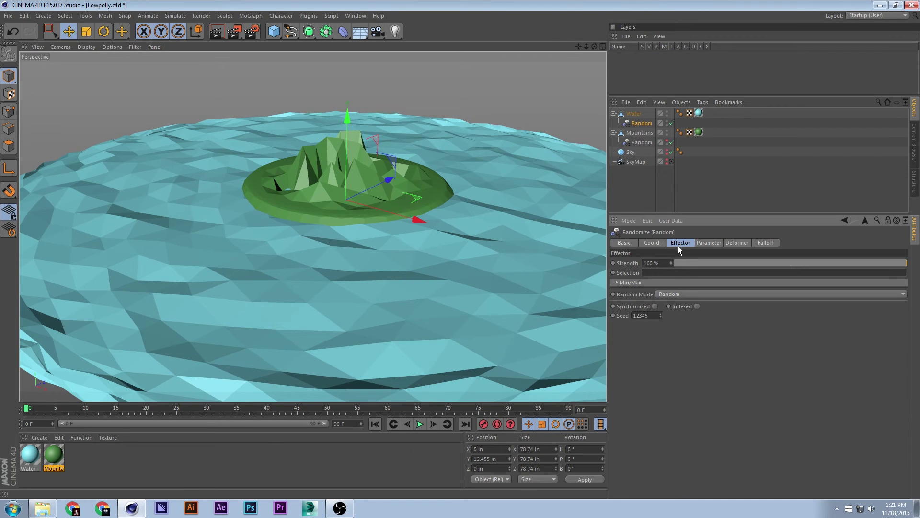
{"action": "left_click", "coordinate": [678, 294]}
{"action": "left_click", "coordinate": [677, 333]}
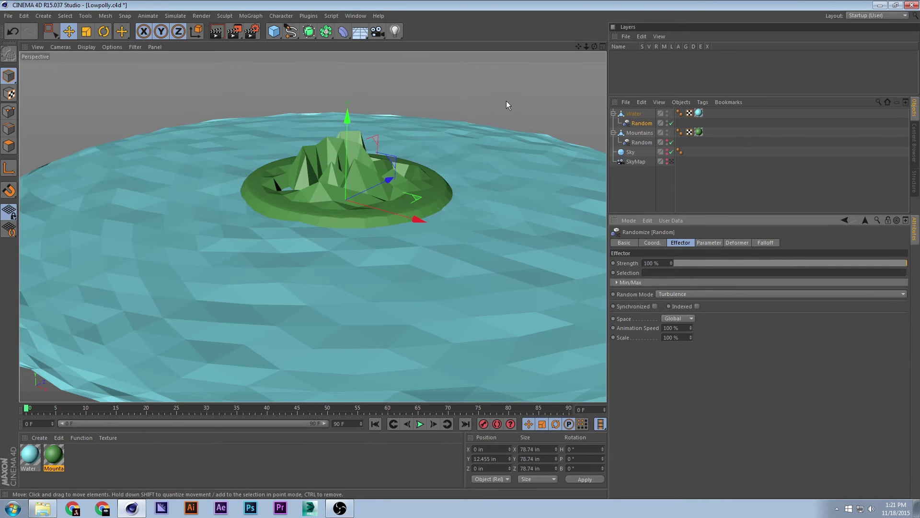
Play the animation and set the water turbulence Animation Speed to 20%
{"action": "key", "text": "F8"}
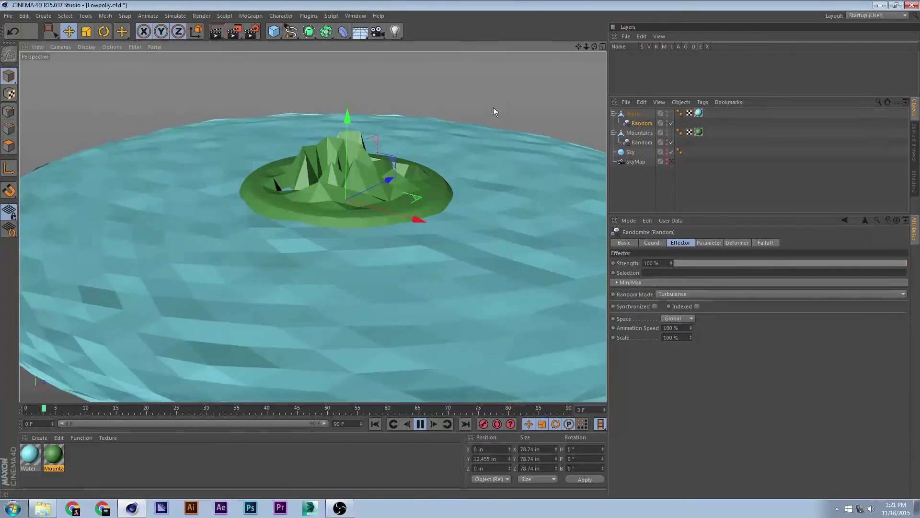
{"action": "double_click", "coordinate": [671, 327]}
{"action": "type", "text": "10"}
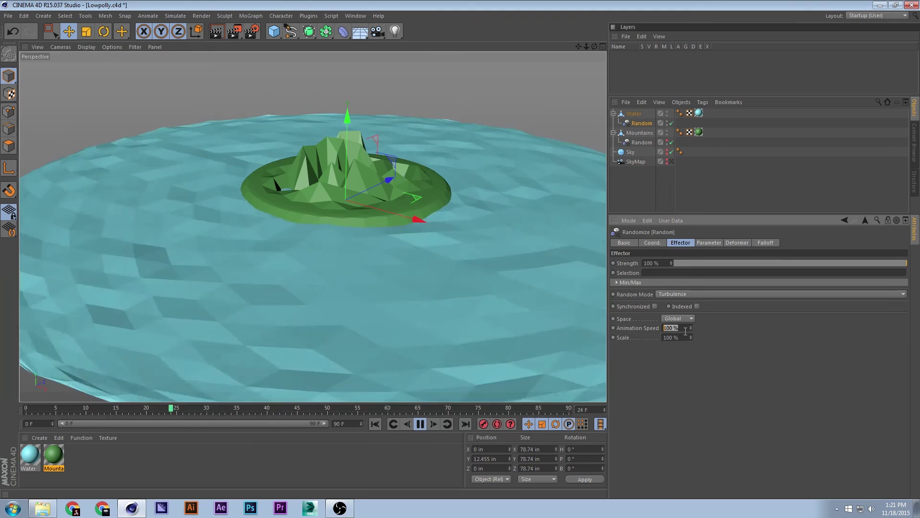
{"action": "key", "text": "Return"}
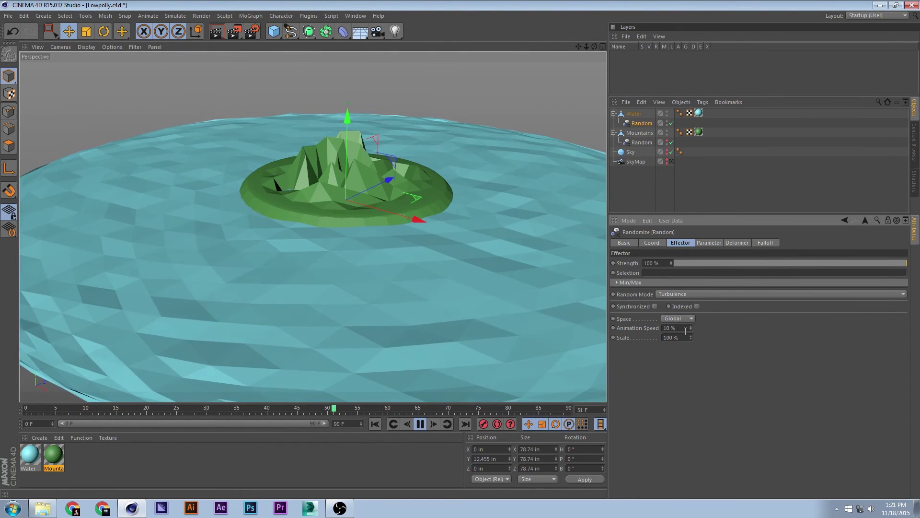
{"action": "double_click", "coordinate": [685, 330]}
{"action": "type", "text": "20"}
{"action": "key", "text": "Return"}
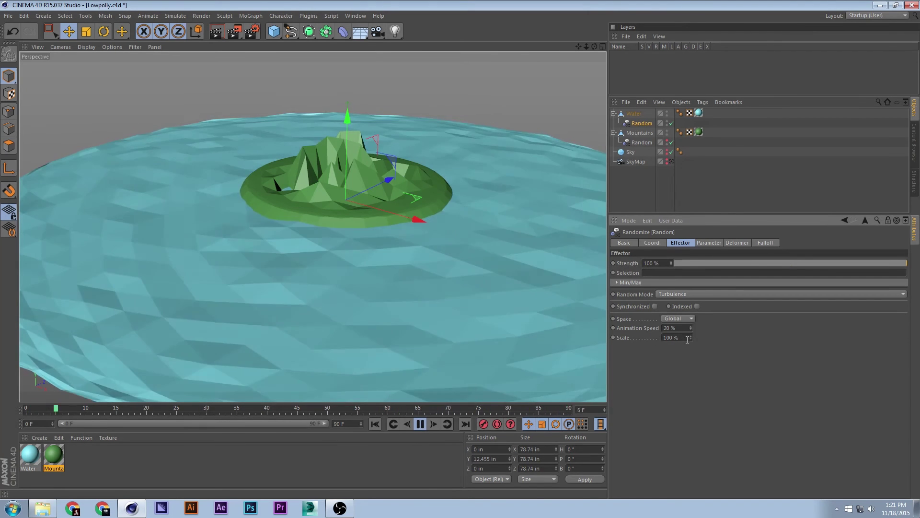
Set the turbulence Scale to 50%
{"action": "double_click", "coordinate": [671, 337]}
{"action": "type", "text": "10"}
{"action": "key", "text": "Return"}
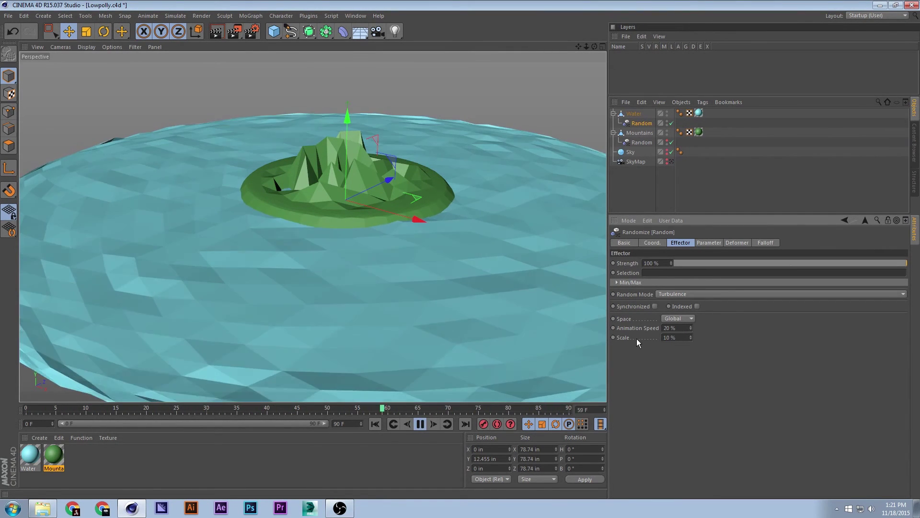
{"action": "double_click", "coordinate": [674, 337]}
{"action": "type", "text": "5"}
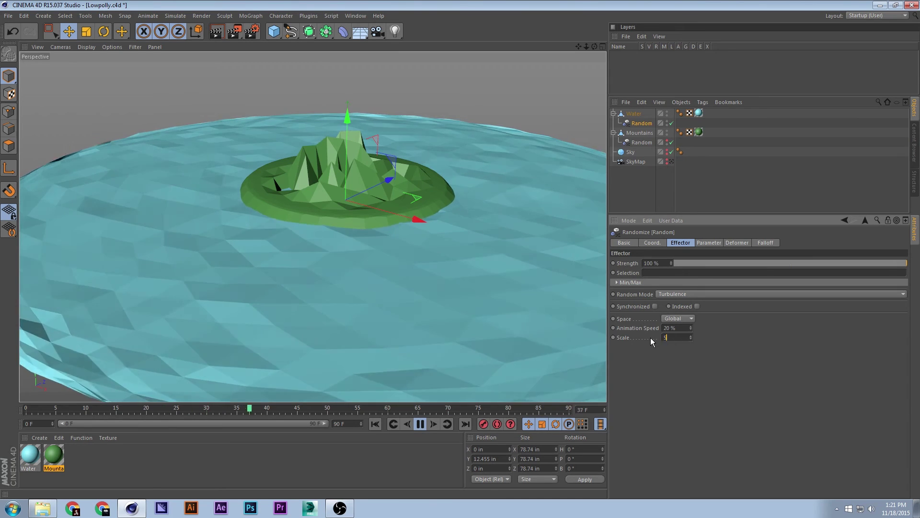
{"action": "key", "text": "Return"}
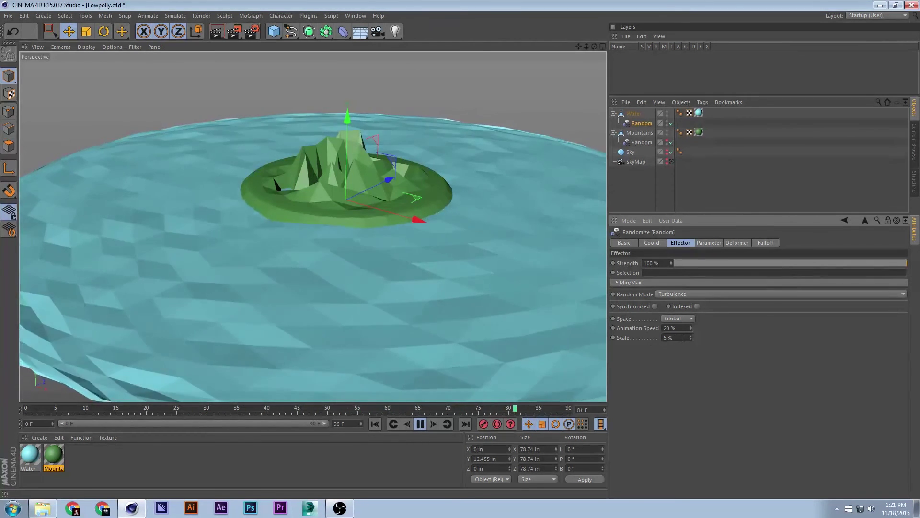
{"action": "type", "text": "50"}
{"action": "key", "text": "Return"}
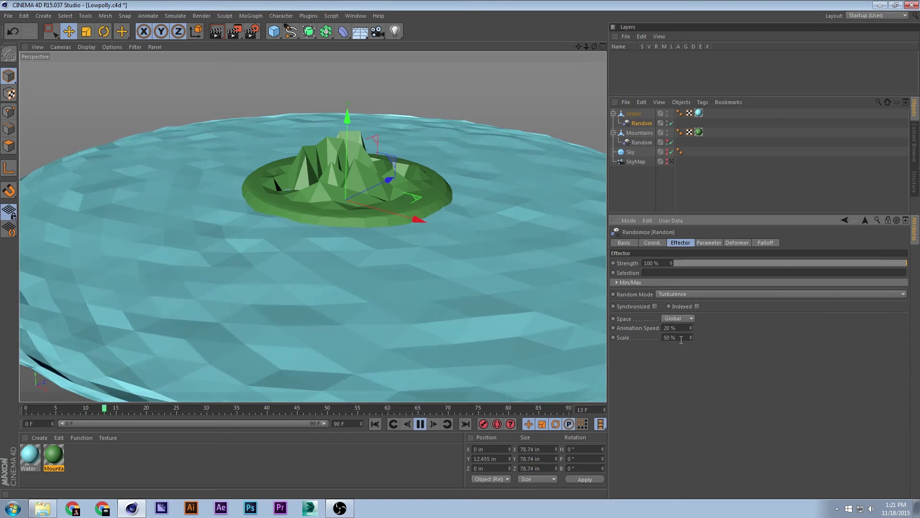
Give the randomizer a 10 in P.Z offset, stop playback and deselect everything
{"action": "left_click", "coordinate": [703, 242]}
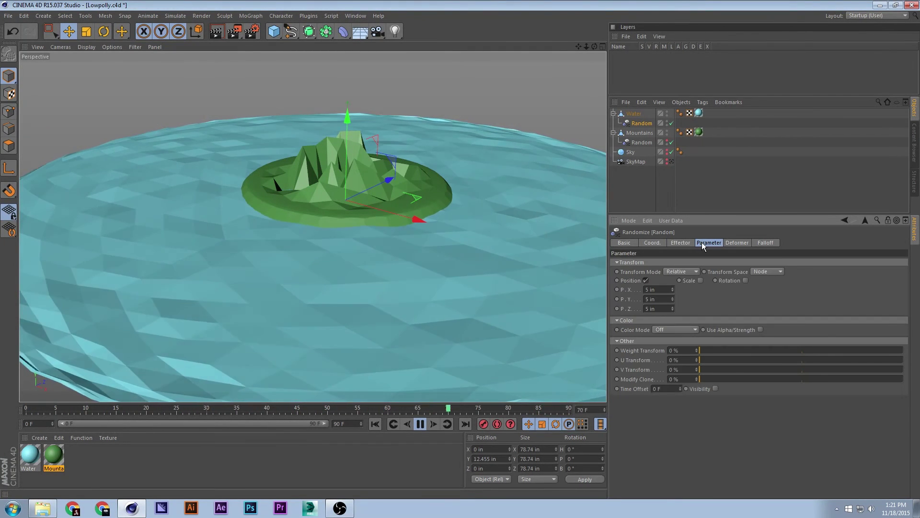
{"action": "double_click", "coordinate": [657, 309]}
{"action": "type", "text": "10"}
{"action": "key", "text": "Return"}
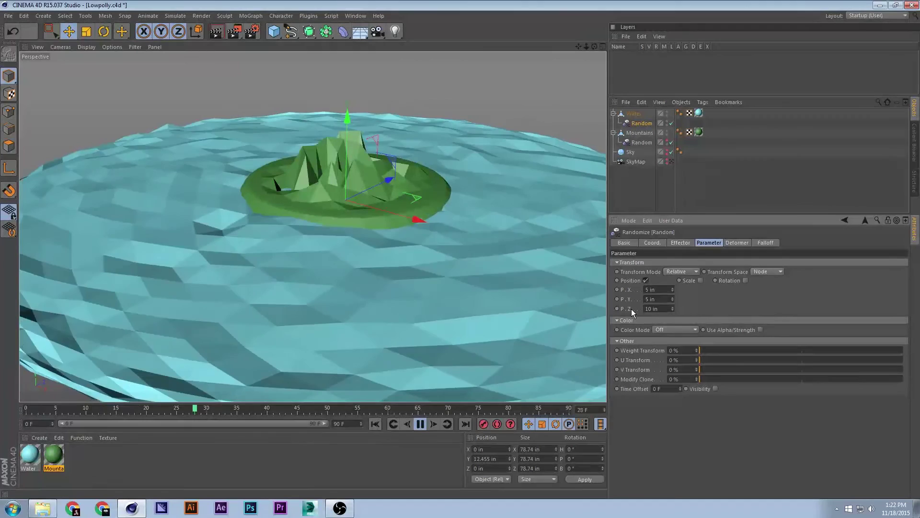
{"action": "key", "text": "F8"}
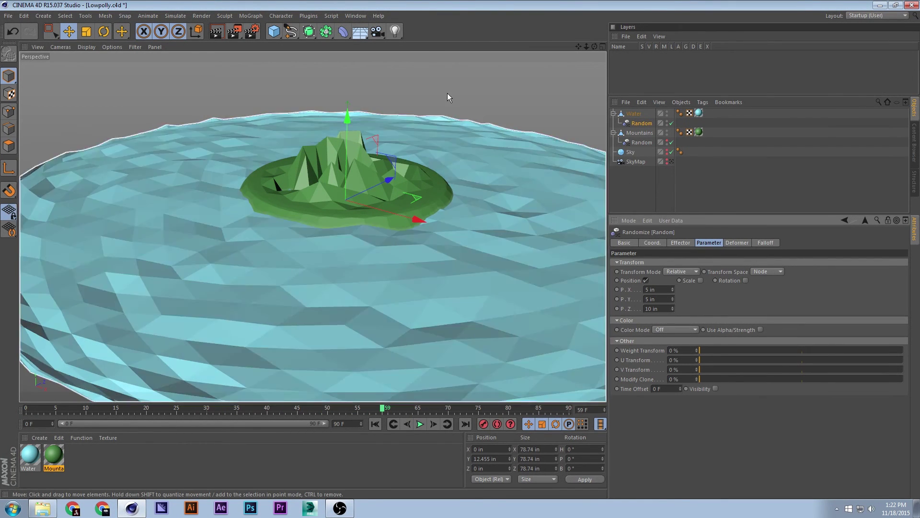
{"action": "left_click", "coordinate": [458, 95]}
{"action": "key", "text": "ctrl+s"}
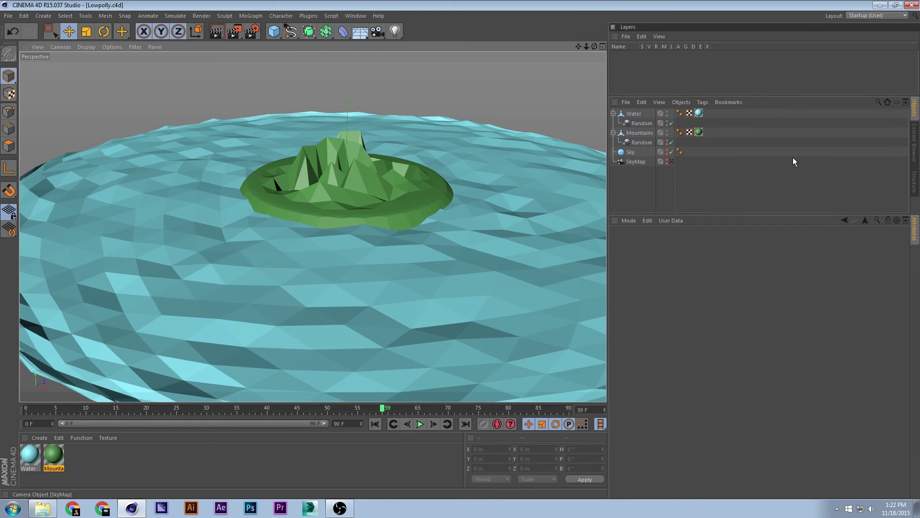
{"action": "left_click", "coordinate": [666, 153]}
{"action": "left_click", "coordinate": [630, 152]}
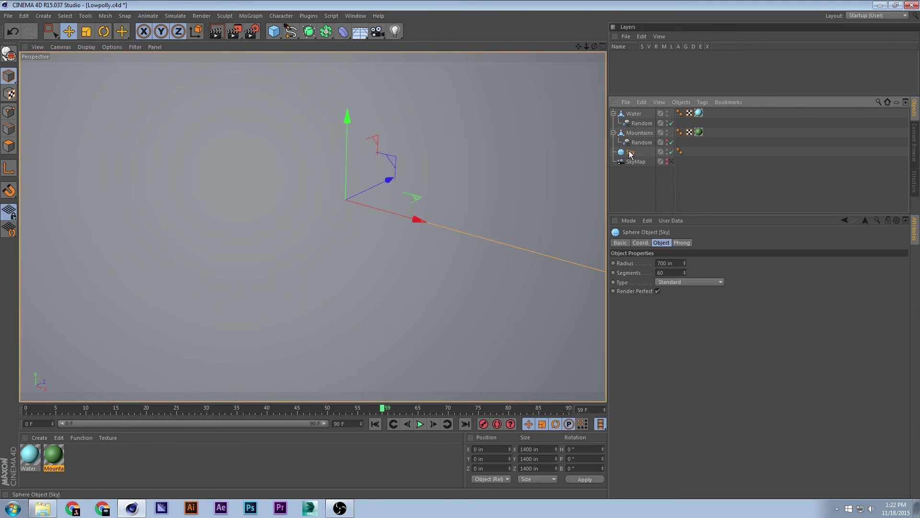
{"action": "left_click", "coordinate": [667, 151]}
{"action": "left_click_drag", "start_coordinate": [485, 174], "coordinate": [404, 259], "text": "alt"}
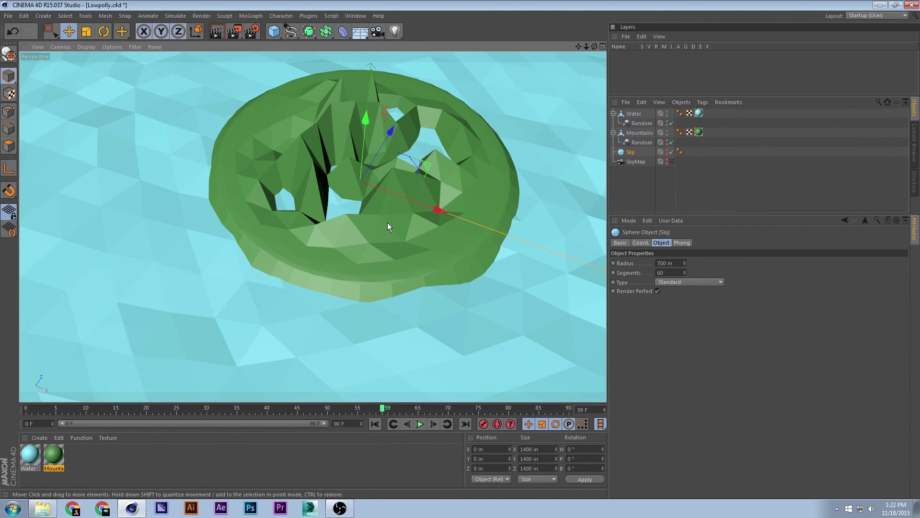
{"action": "left_click_drag", "start_coordinate": [420, 187], "coordinate": [557, 195], "text": "alt"}
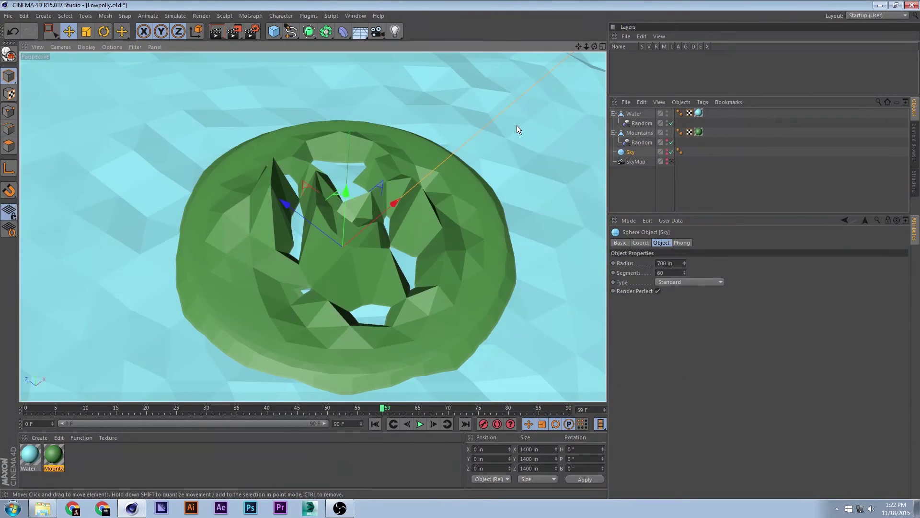
{"action": "key", "text": "F8"}
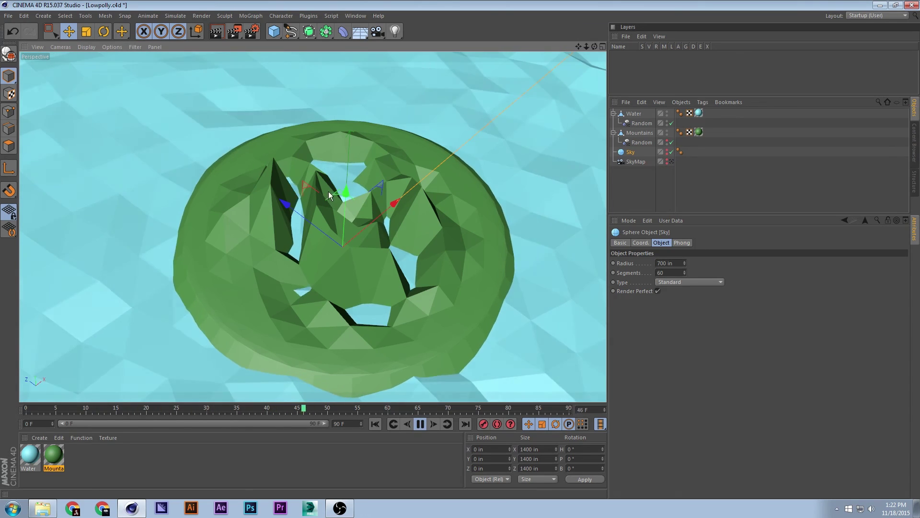
{"action": "left_click_drag", "start_coordinate": [425, 238], "coordinate": [219, 187], "text": "alt"}
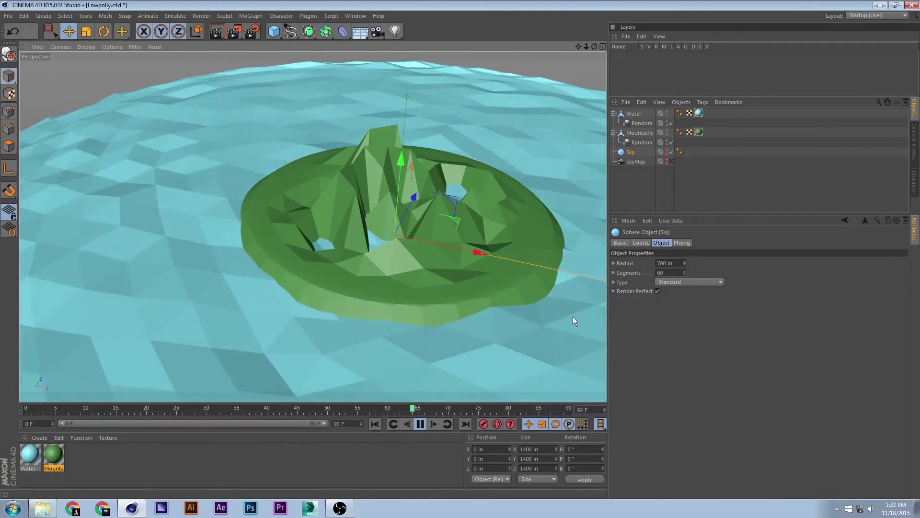
{"action": "left_click_drag", "start_coordinate": [442, 219], "coordinate": [449, 239], "text": "alt"}
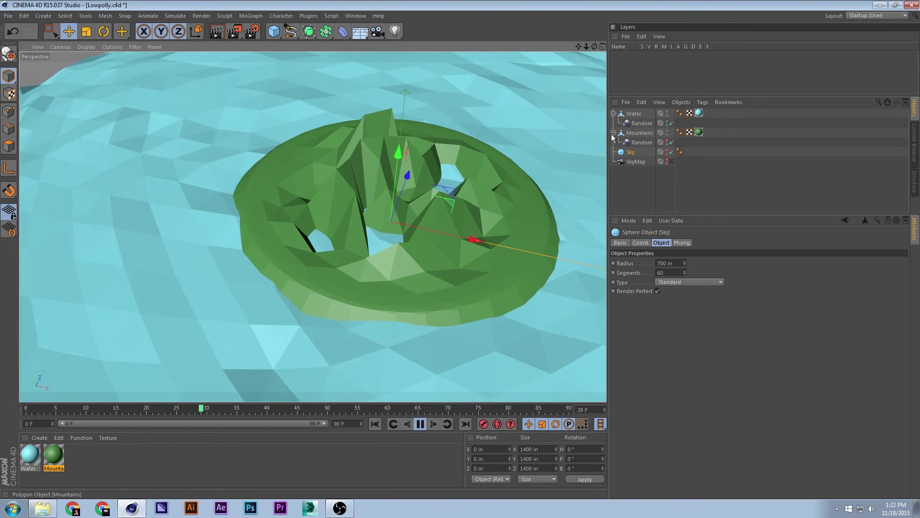
{"action": "key", "text": "F8"}
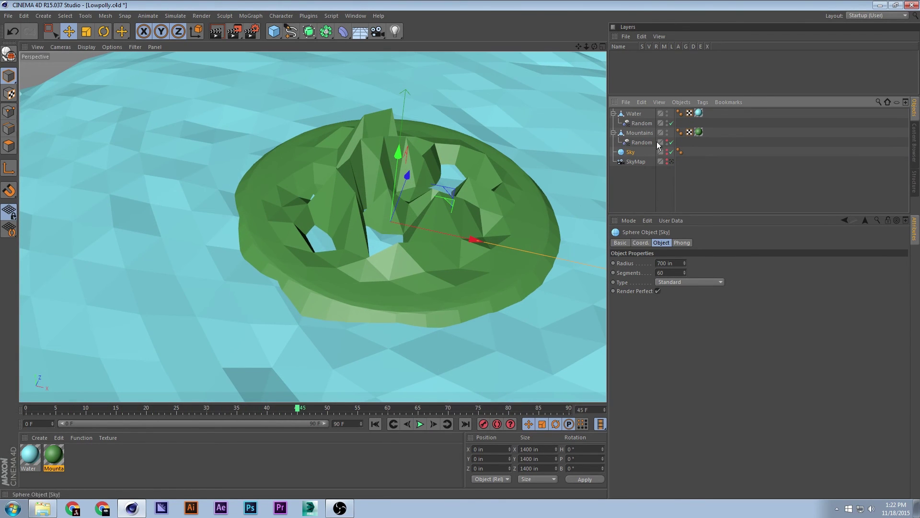
{"action": "left_click", "coordinate": [634, 113]}
{"action": "left_click", "coordinate": [8, 146]}
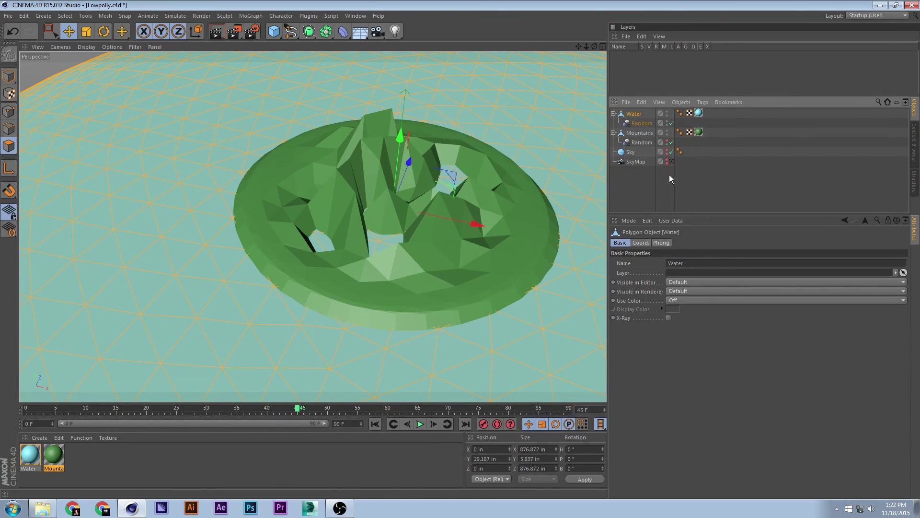
{"action": "left_click", "coordinate": [633, 188]}
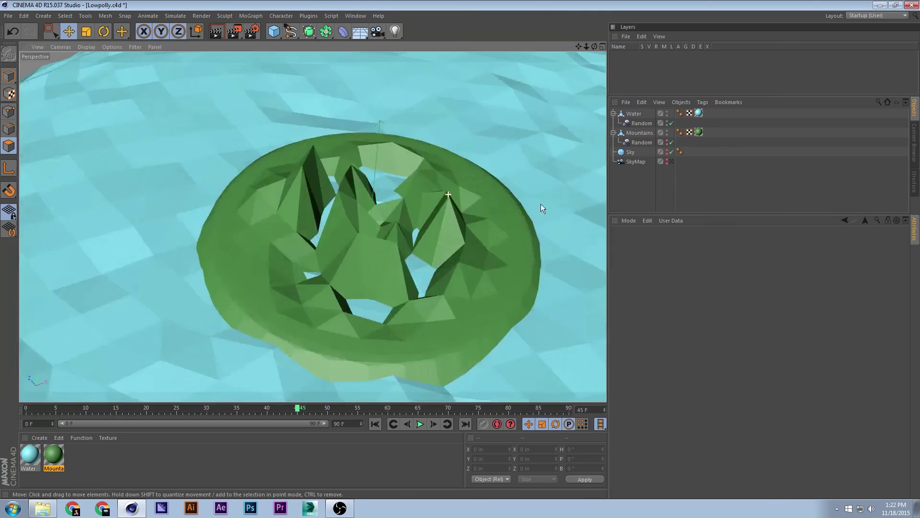
{"action": "left_click_drag", "start_coordinate": [540, 208], "coordinate": [440, 211], "text": "alt"}
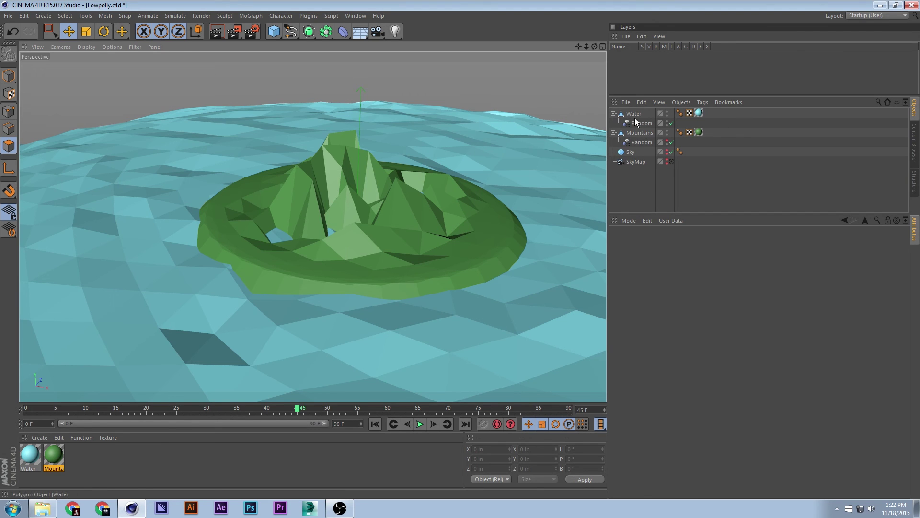
Bake Mountains with Current State to Object and move the Mountains.1 copy above it
{"action": "left_click", "coordinate": [645, 136]}
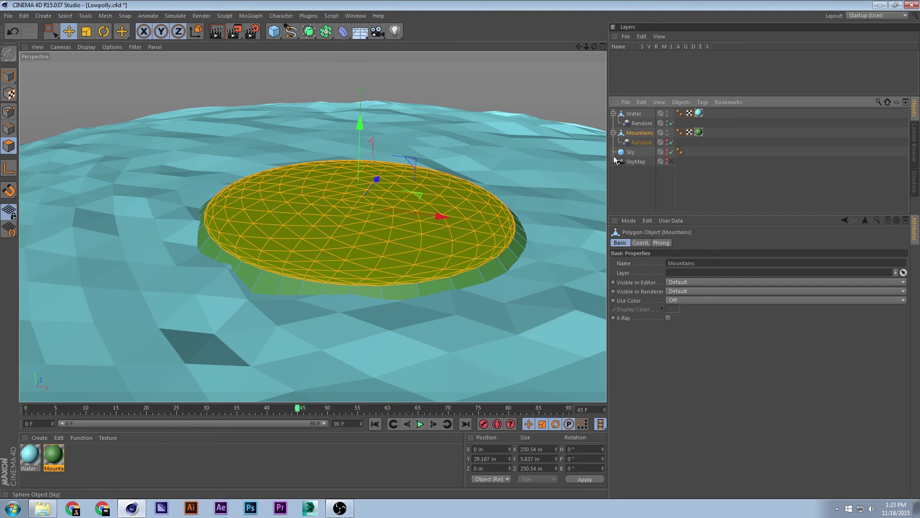
{"action": "left_click", "coordinate": [9, 111]}
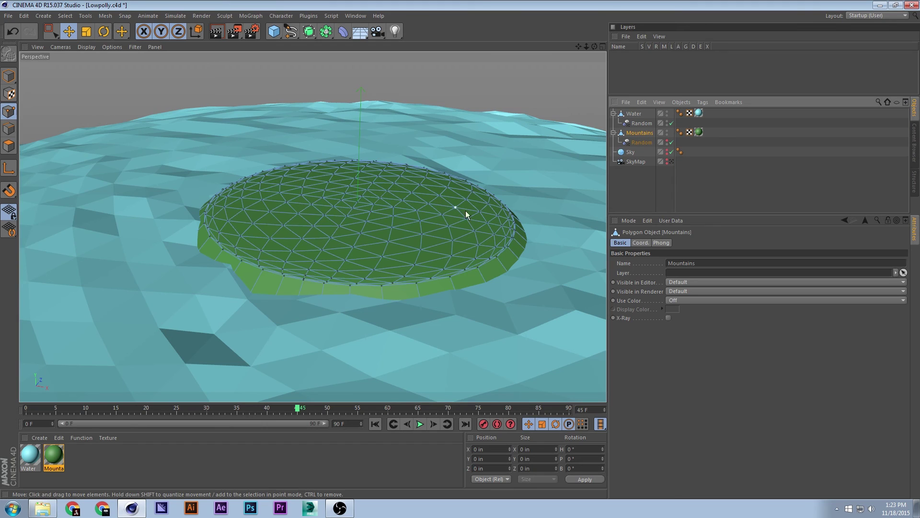
{"action": "left_click", "coordinate": [641, 142]}
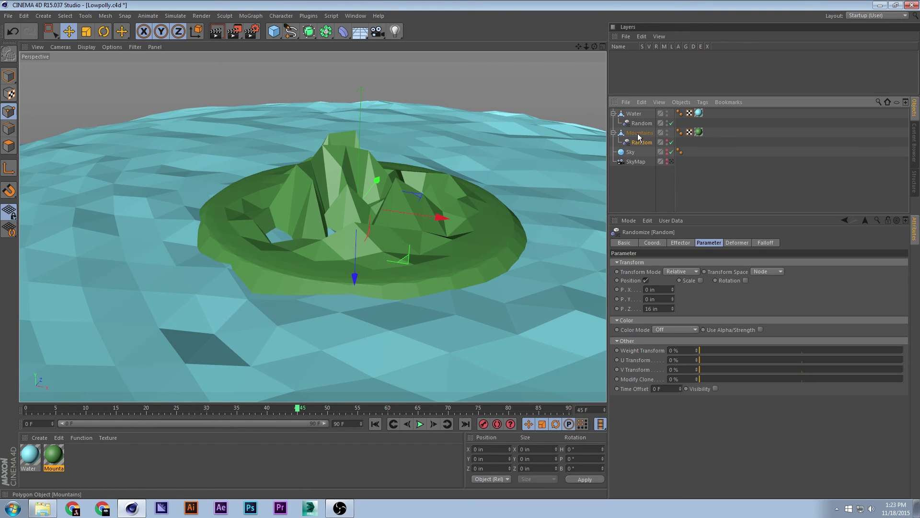
{"action": "left_click", "coordinate": [638, 133]}
{"action": "left_click", "coordinate": [639, 139]}
{"action": "right_click", "coordinate": [637, 131]}
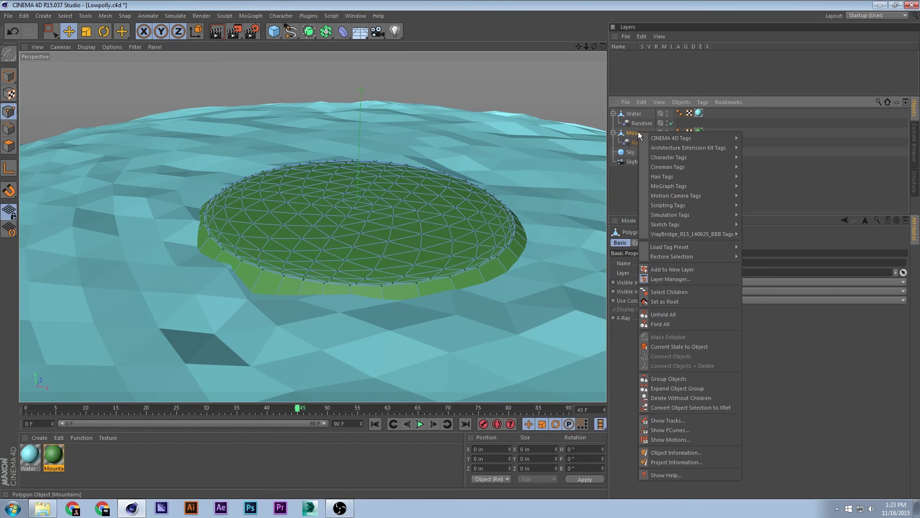
{"action": "left_click", "coordinate": [706, 346]}
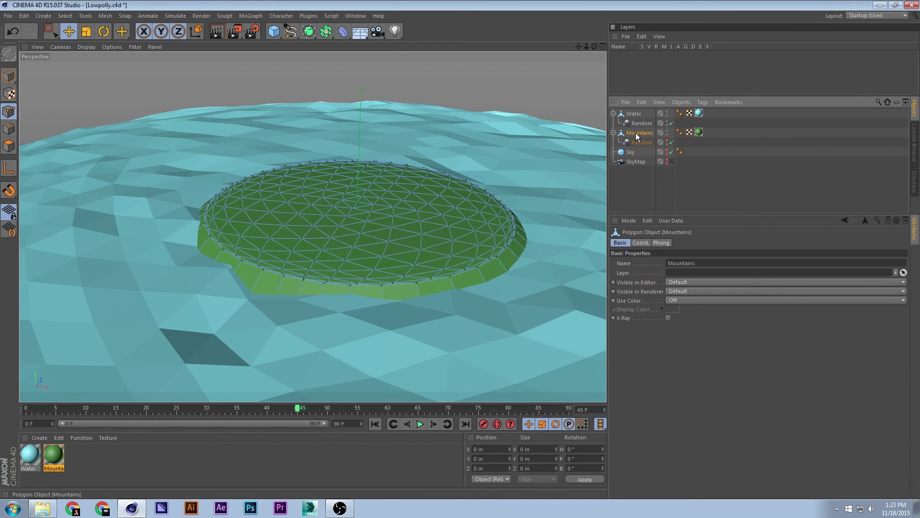
{"action": "left_click_drag", "start_coordinate": [631, 128], "coordinate": [637, 132], "text": "ctrl"}
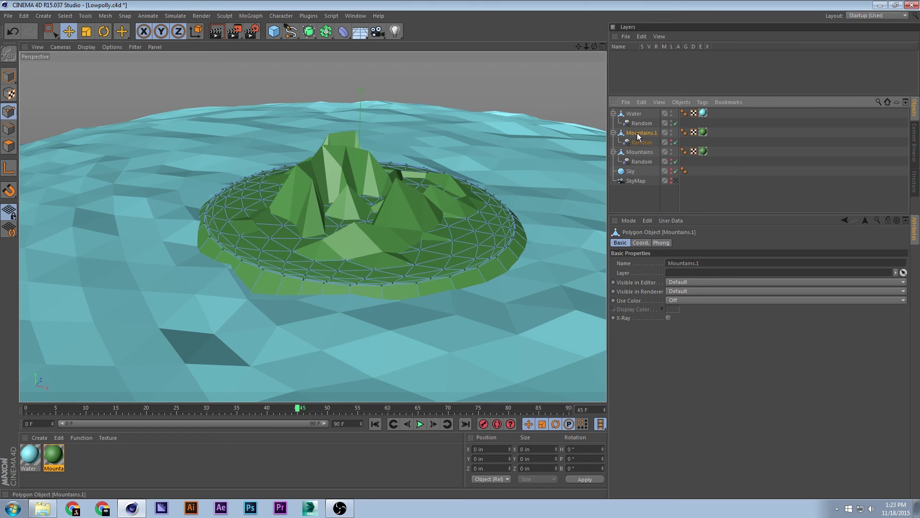
Hide the original Mountains and run Current State to Object on Mountains.1
{"action": "right_click", "coordinate": [637, 133]}
{"action": "left_click", "coordinate": [748, 139]}
{"action": "left_click", "coordinate": [672, 151]}
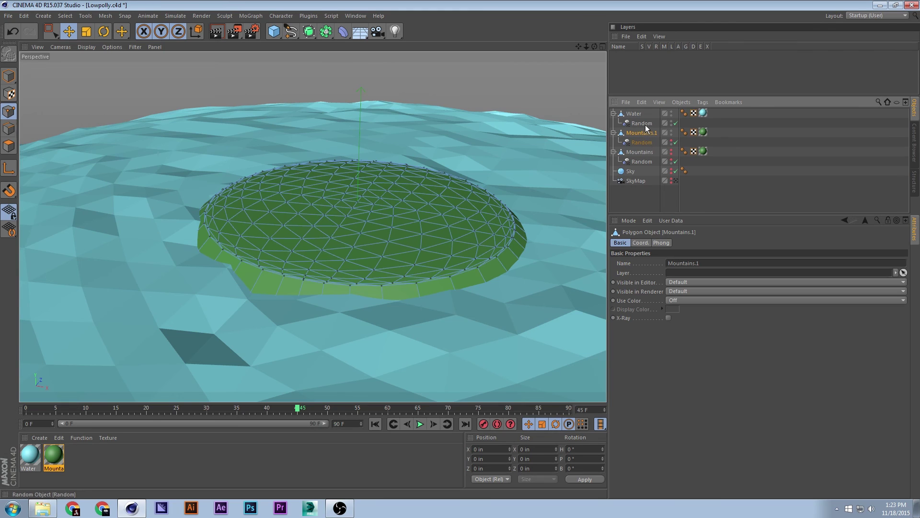
{"action": "left_click", "coordinate": [644, 124]}
{"action": "left_click", "coordinate": [639, 134]}
{"action": "right_click", "coordinate": [640, 134]}
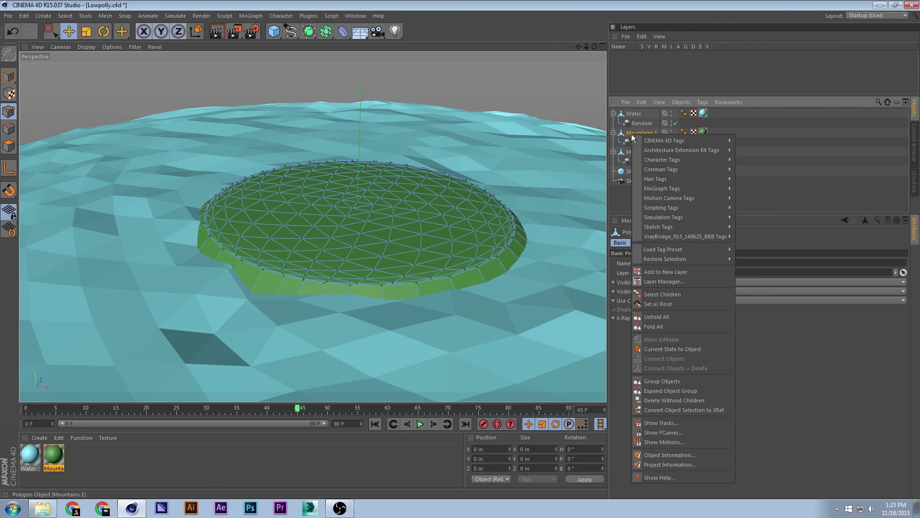
{"action": "left_click", "coordinate": [679, 348]}
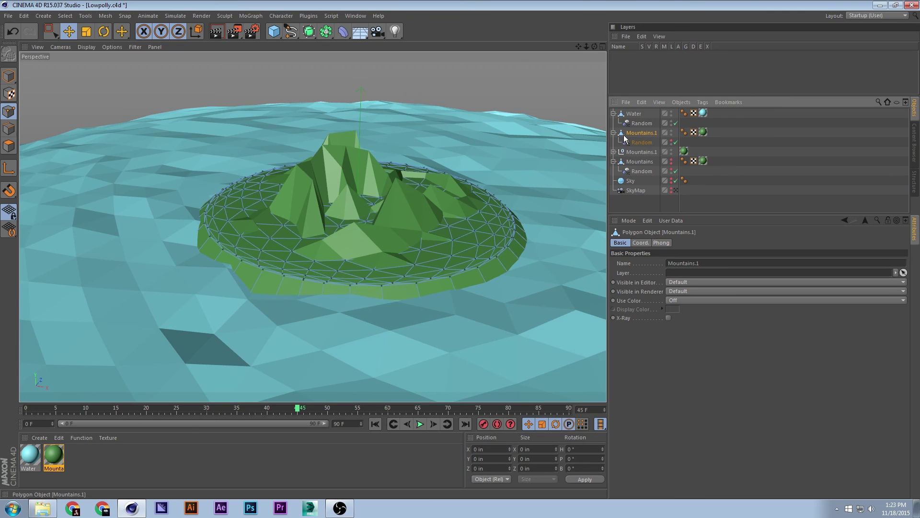
Hide the Mountains.1 polygon copy and select the baked mesh inside the Mountains.1 group
{"action": "left_click", "coordinate": [746, 151]}
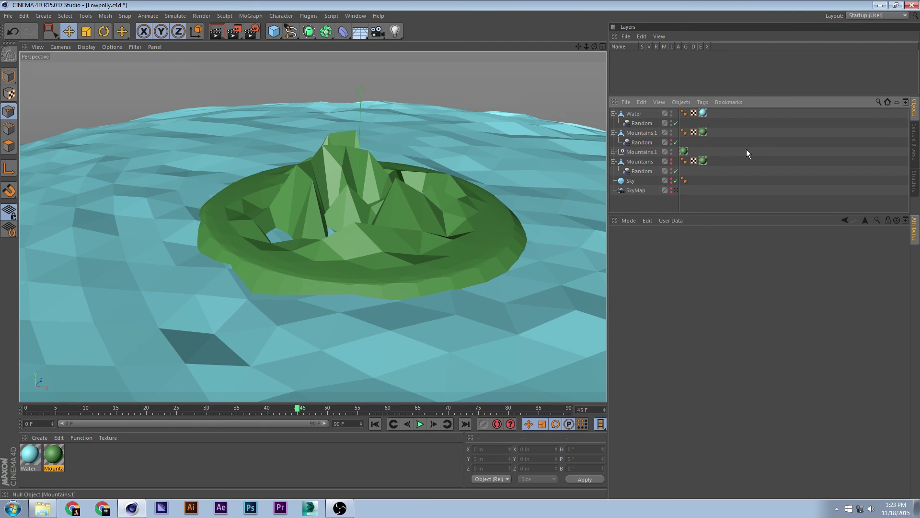
{"action": "left_click", "coordinate": [647, 135]}
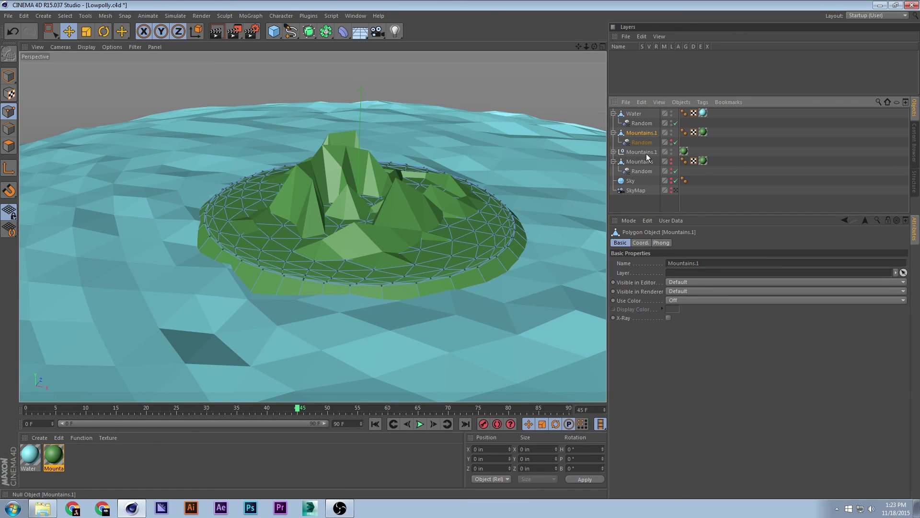
{"action": "left_click", "coordinate": [672, 133], "text": "ctrl"}
{"action": "left_click", "coordinate": [614, 152]}
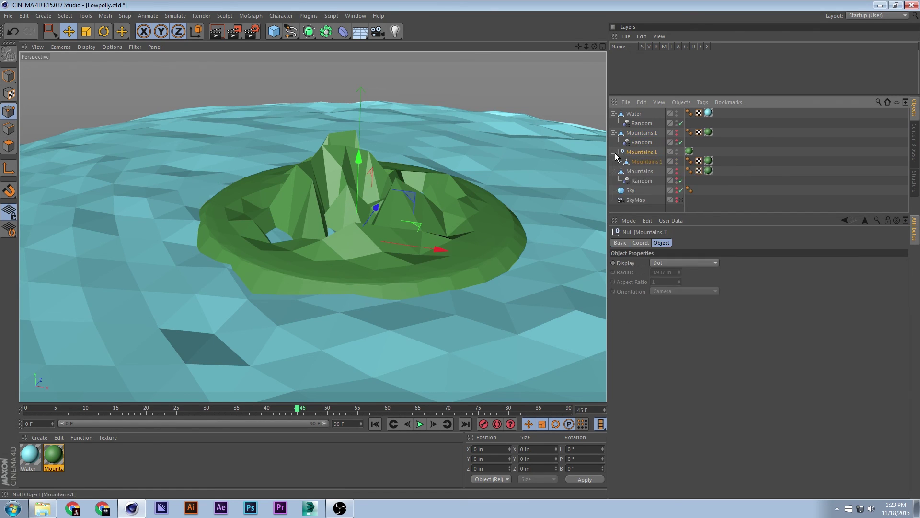
{"action": "left_click", "coordinate": [640, 159]}
{"action": "left_click", "coordinate": [670, 159]}
{"action": "left_click", "coordinate": [648, 159]}
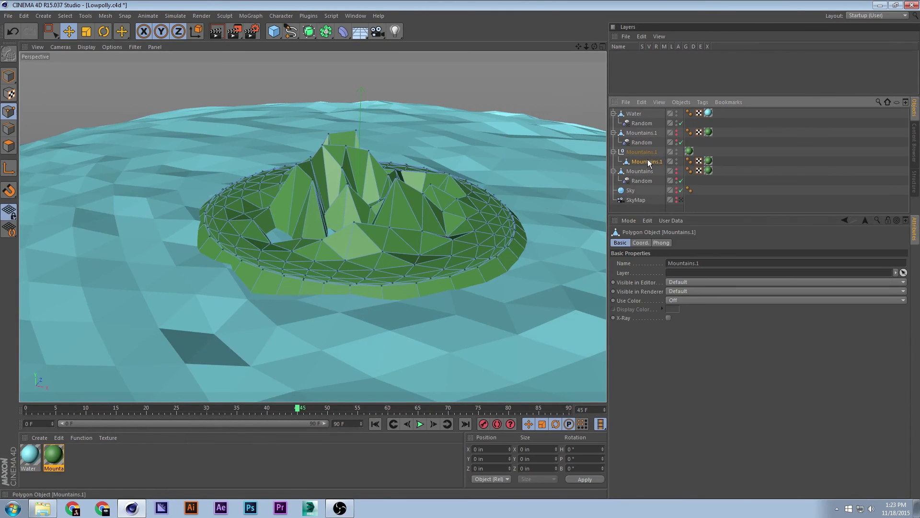
Box-select and raise the central peak, outer-ring vertices and lower-edge points into tall spikes
{"action": "left_click", "coordinate": [50, 31]}
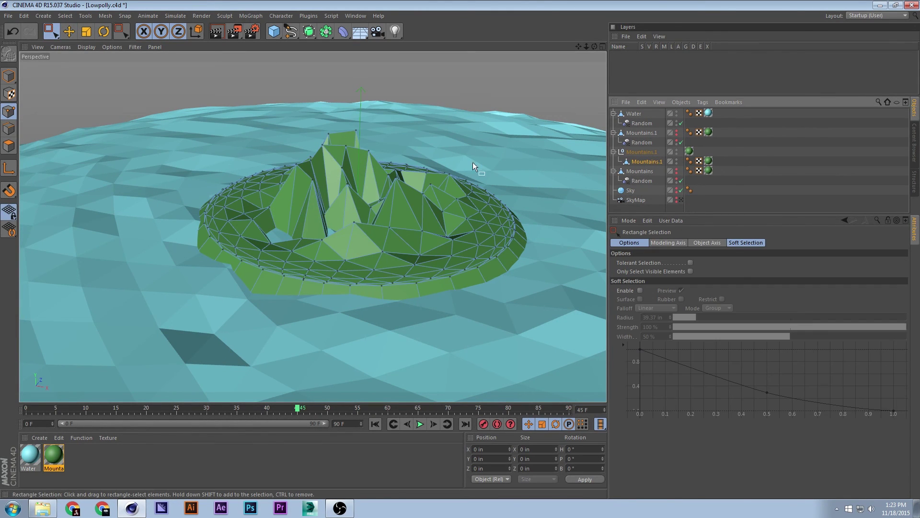
{"action": "left_click_drag", "start_coordinate": [358, 120], "coordinate": [351, 131]}
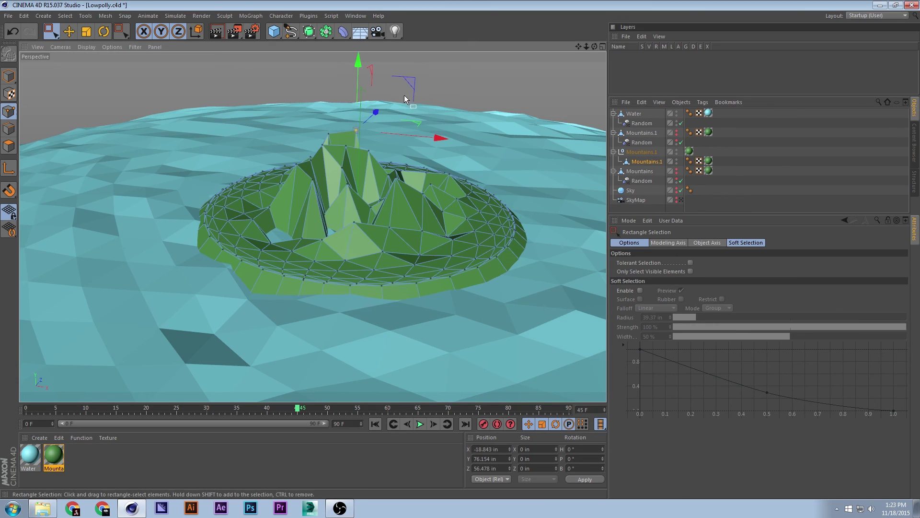
{"action": "left_click_drag", "start_coordinate": [409, 82], "coordinate": [533, 70]}
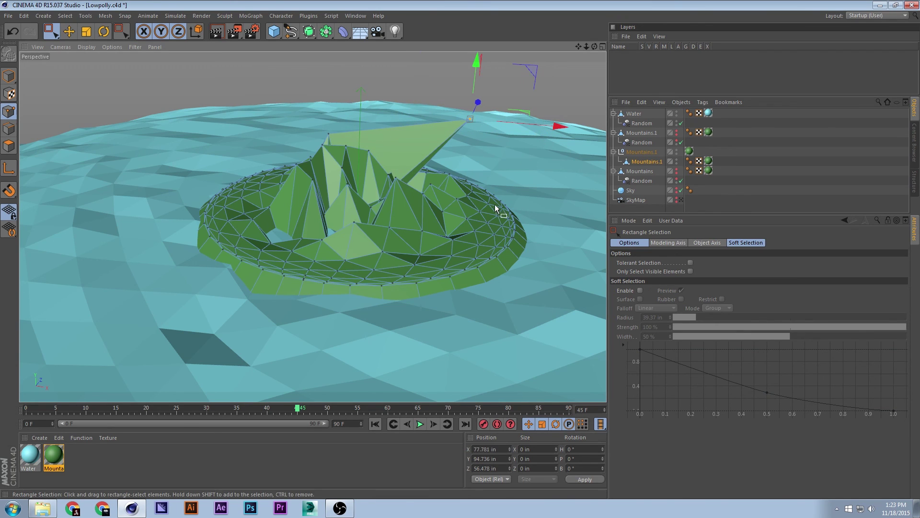
{"action": "left_click", "coordinate": [476, 214]}
{"action": "left_click_drag", "start_coordinate": [488, 148], "coordinate": [496, 72]}
{"action": "left_click", "coordinate": [354, 217]}
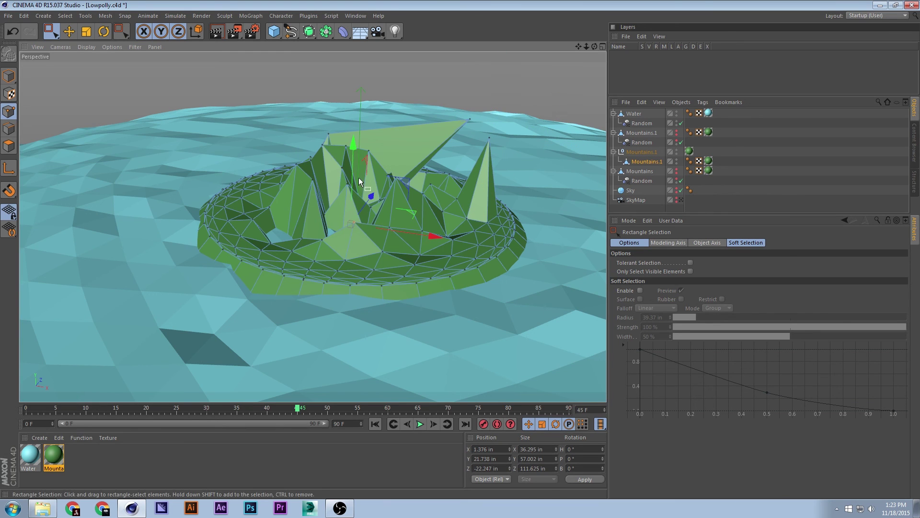
{"action": "left_click_drag", "start_coordinate": [358, 177], "coordinate": [360, 145]}
{"action": "left_click_drag", "start_coordinate": [396, 197], "coordinate": [397, 128], "text": "alt"}
{"action": "left_click_drag", "start_coordinate": [473, 336], "coordinate": [364, 336]}
{"action": "left_click_drag", "start_coordinate": [385, 223], "coordinate": [420, 240]}
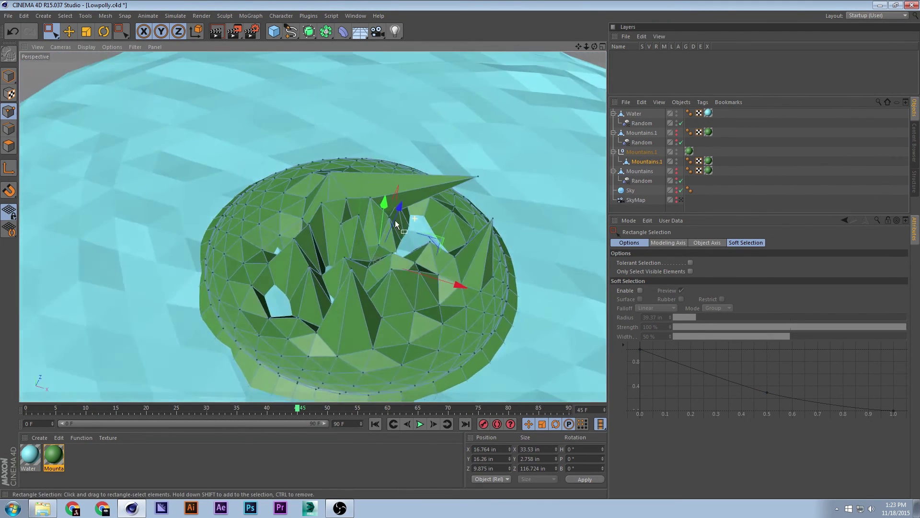
Delete the Mountains.1 group and its remaining copy, then make the original Mountains visible
{"action": "left_click", "coordinate": [632, 152]}
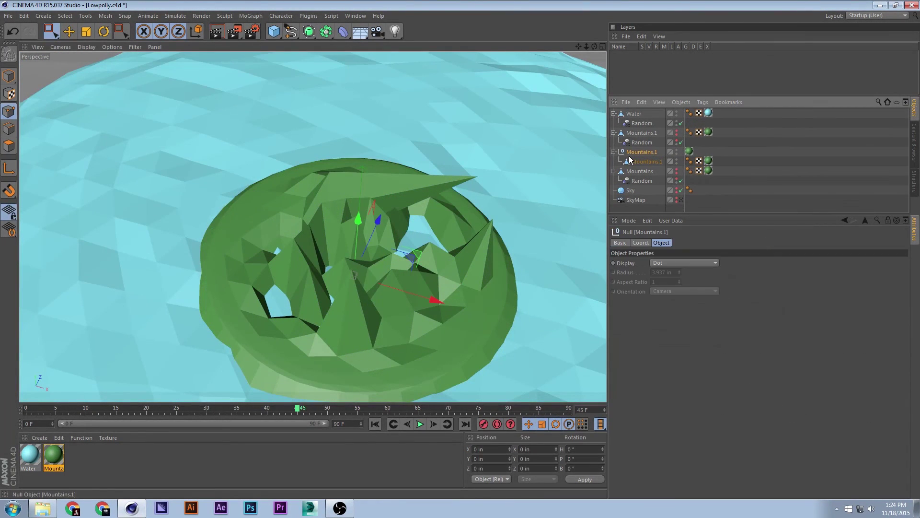
{"action": "key", "text": "Delete"}
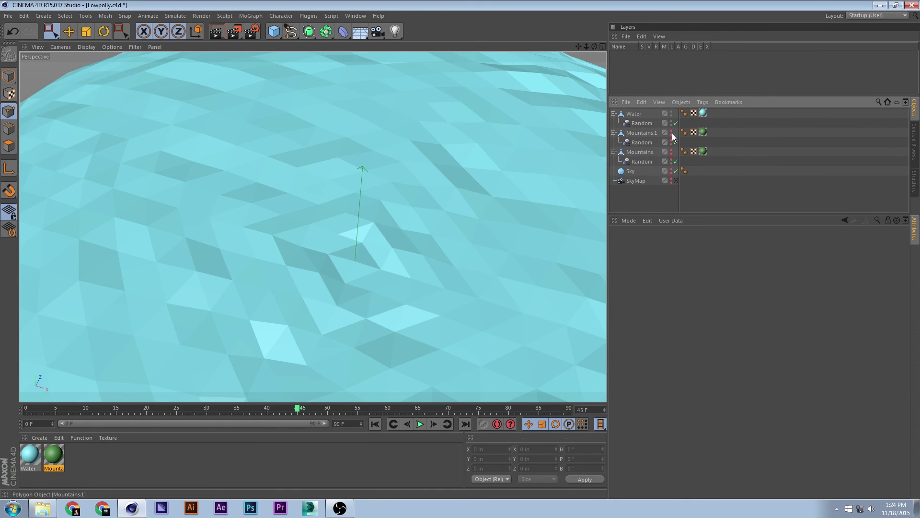
{"action": "key", "text": "Delete"}
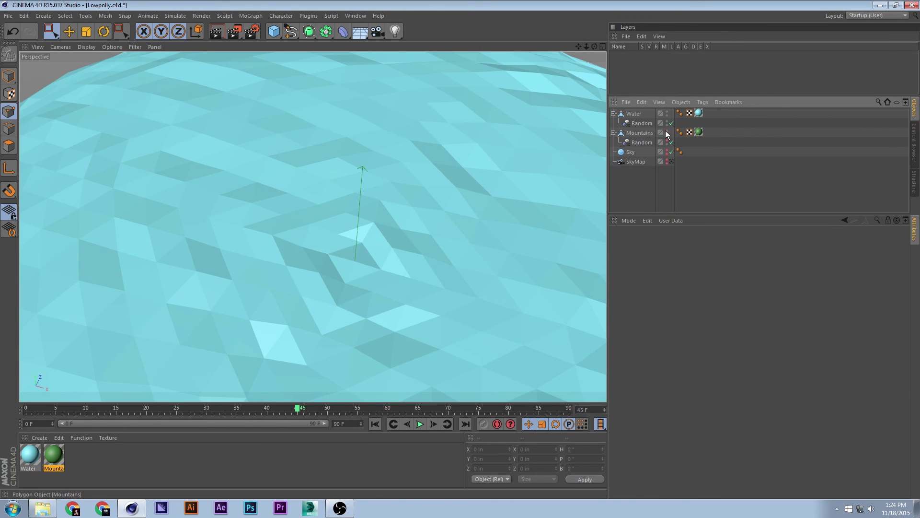
{"action": "left_click", "coordinate": [666, 132]}
{"action": "left_click_drag", "start_coordinate": [397, 245], "coordinate": [412, 209], "text": "alt"}
Unhide the Sky sphere, save the scene, and raise the Sky radius to 708 in
{"action": "left_click", "coordinate": [630, 152]}
{"action": "mouse_move", "coordinate": [418, 171]}
{"action": "left_mouse_down", "text": "alt"}
{"action": "mouse_move", "coordinate": [409, 154]}
{"action": "mouse_move", "coordinate": [407, 182]}
{"action": "mouse_move", "coordinate": [421, 180]}
{"action": "left_mouse_up", "text": "alt"}
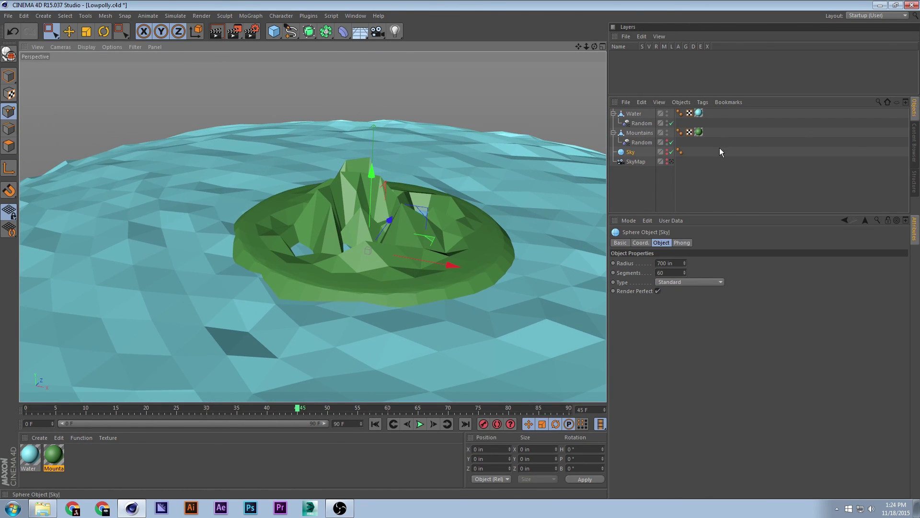
{"action": "left_click", "coordinate": [668, 151]}
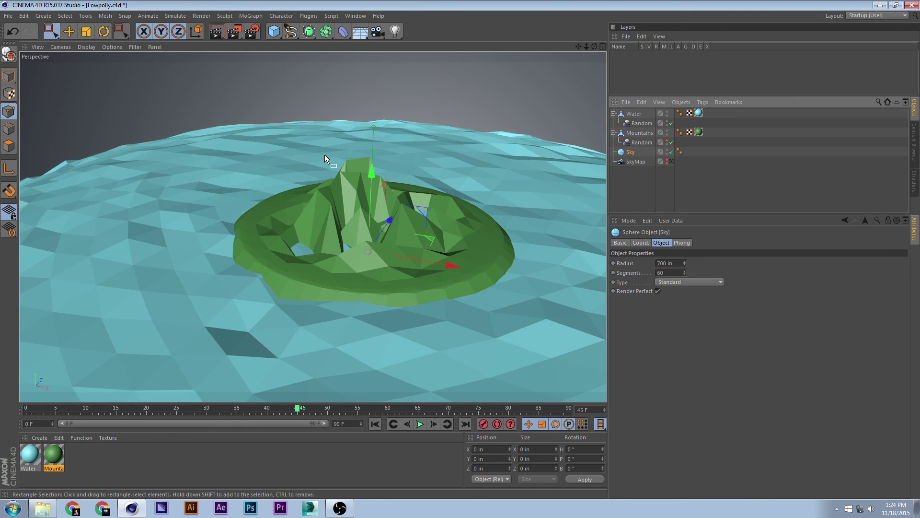
{"action": "key", "text": "ctrl+s"}
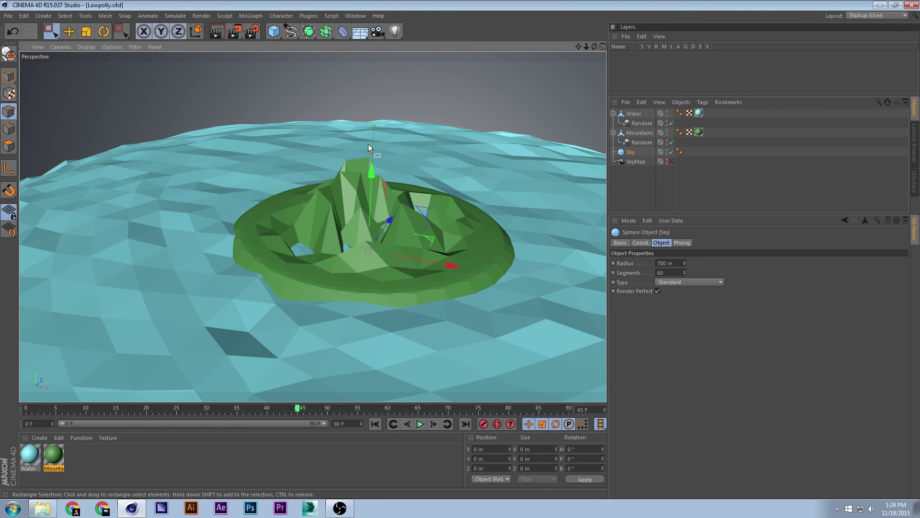
{"action": "mouse_move", "coordinate": [369, 147]}
{"action": "left_mouse_down", "text": "alt"}
{"action": "mouse_move", "coordinate": [360, 157]}
{"action": "mouse_move", "coordinate": [383, 137]}
{"action": "left_mouse_up", "text": "alt"}
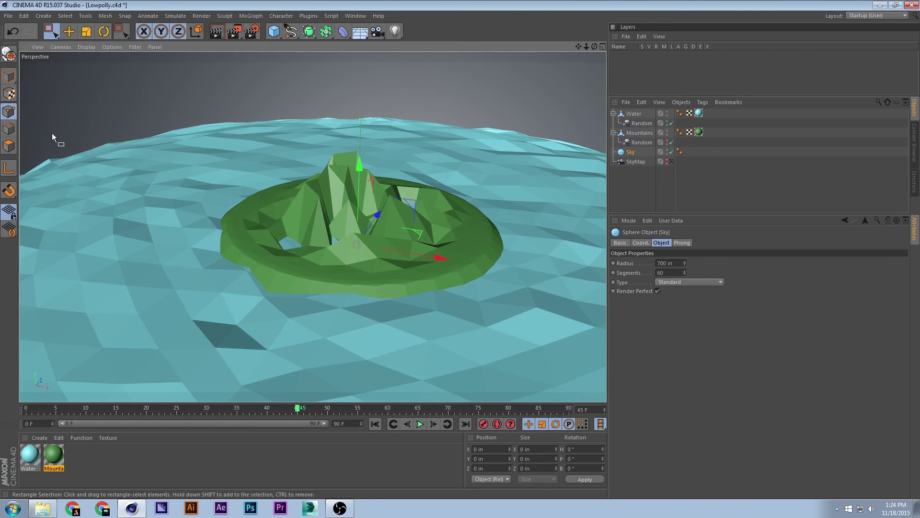
{"action": "left_click_drag", "start_coordinate": [684, 263], "coordinate": [684, 274]}
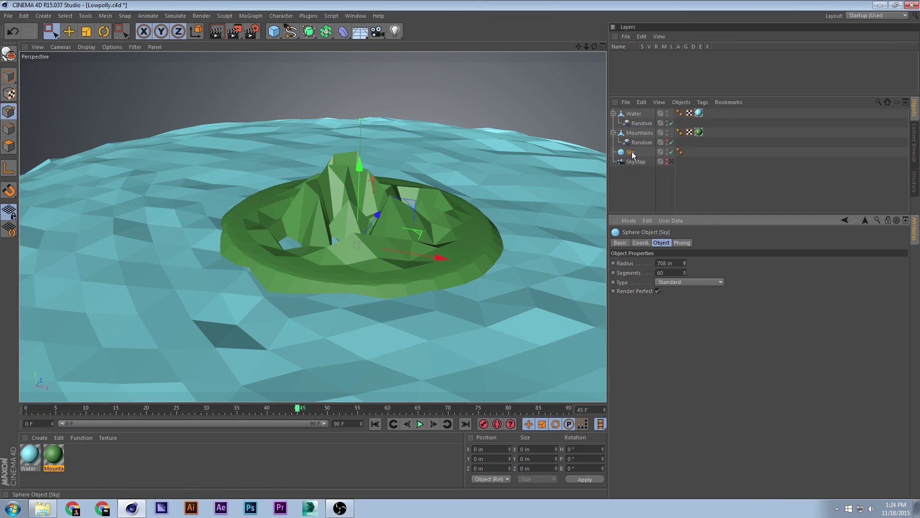
Scale the Water disc up to 1442.719 in across so its rim meets the Sky sphere
{"action": "left_click", "coordinate": [633, 115]}
{"action": "key", "text": "t"}
{"action": "key", "text": "Return"}
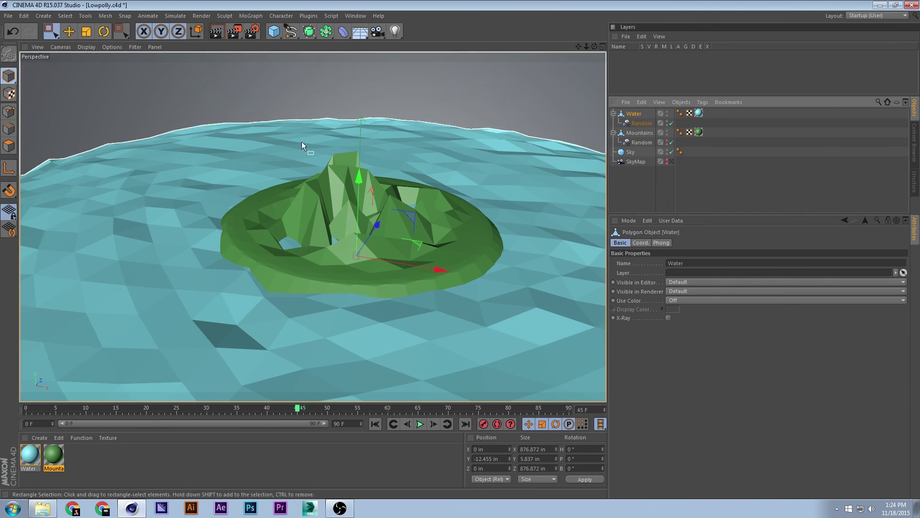
{"action": "left_click_drag", "start_coordinate": [421, 244], "coordinate": [424, 153]}
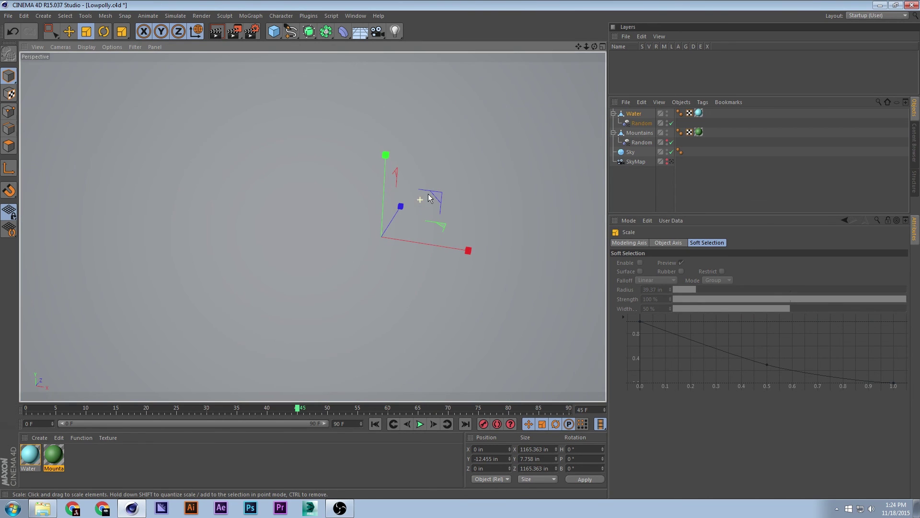
{"action": "scroll", "coordinate": [428, 248], "scroll_direction": "down", "scroll_amount": 4}
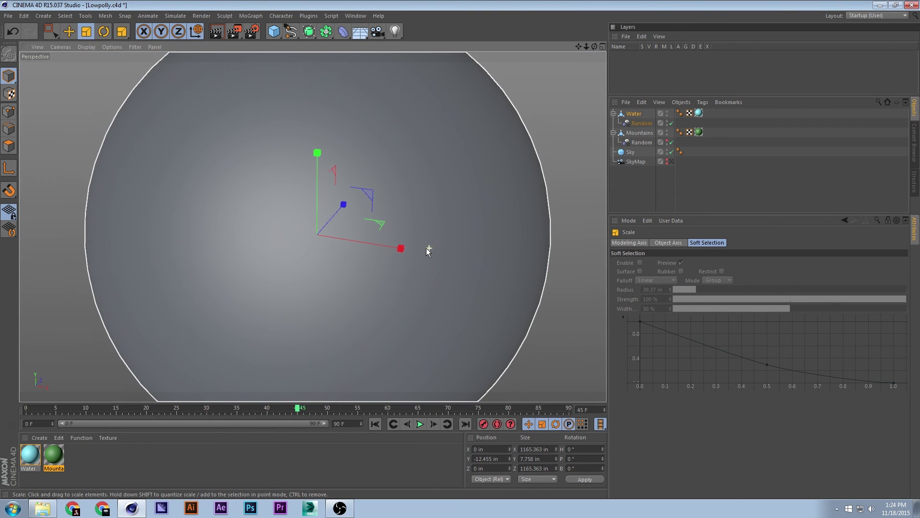
{"action": "left_click_drag", "start_coordinate": [373, 243], "coordinate": [523, 170]}
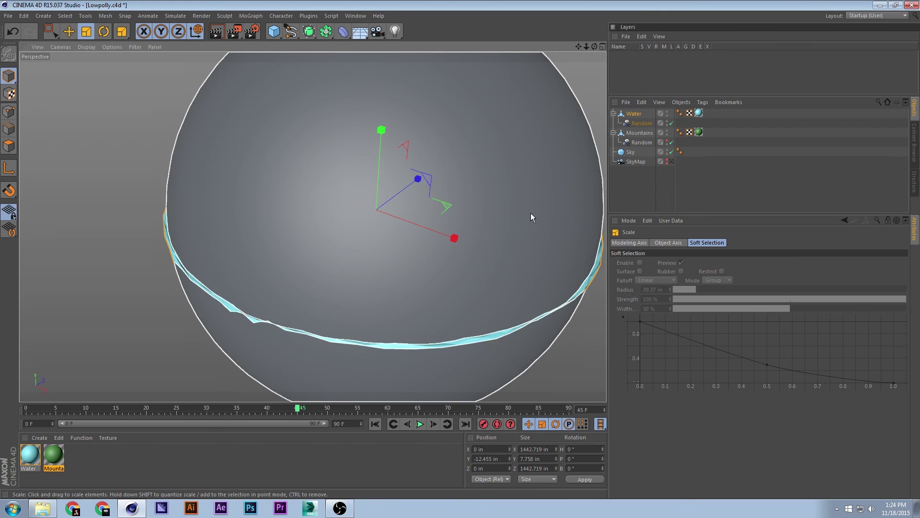
{"action": "left_click_drag", "start_coordinate": [530, 213], "coordinate": [531, 182], "text": "alt"}
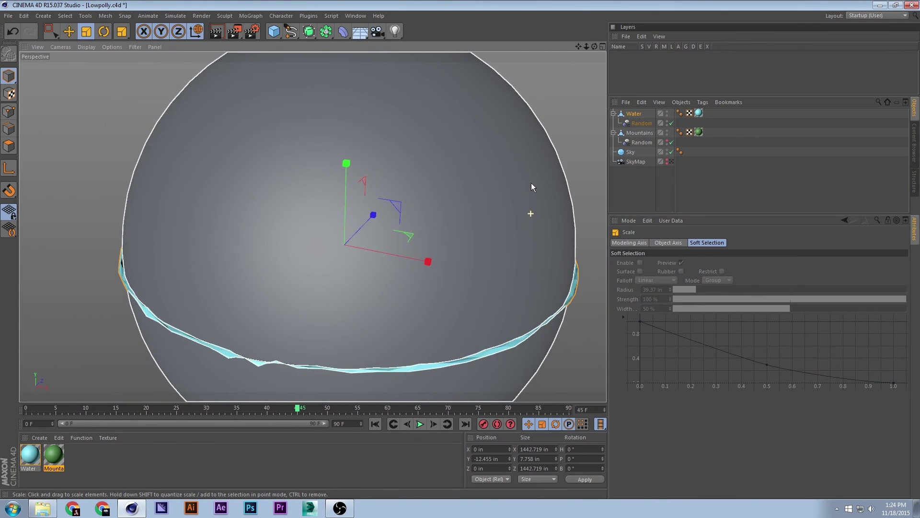